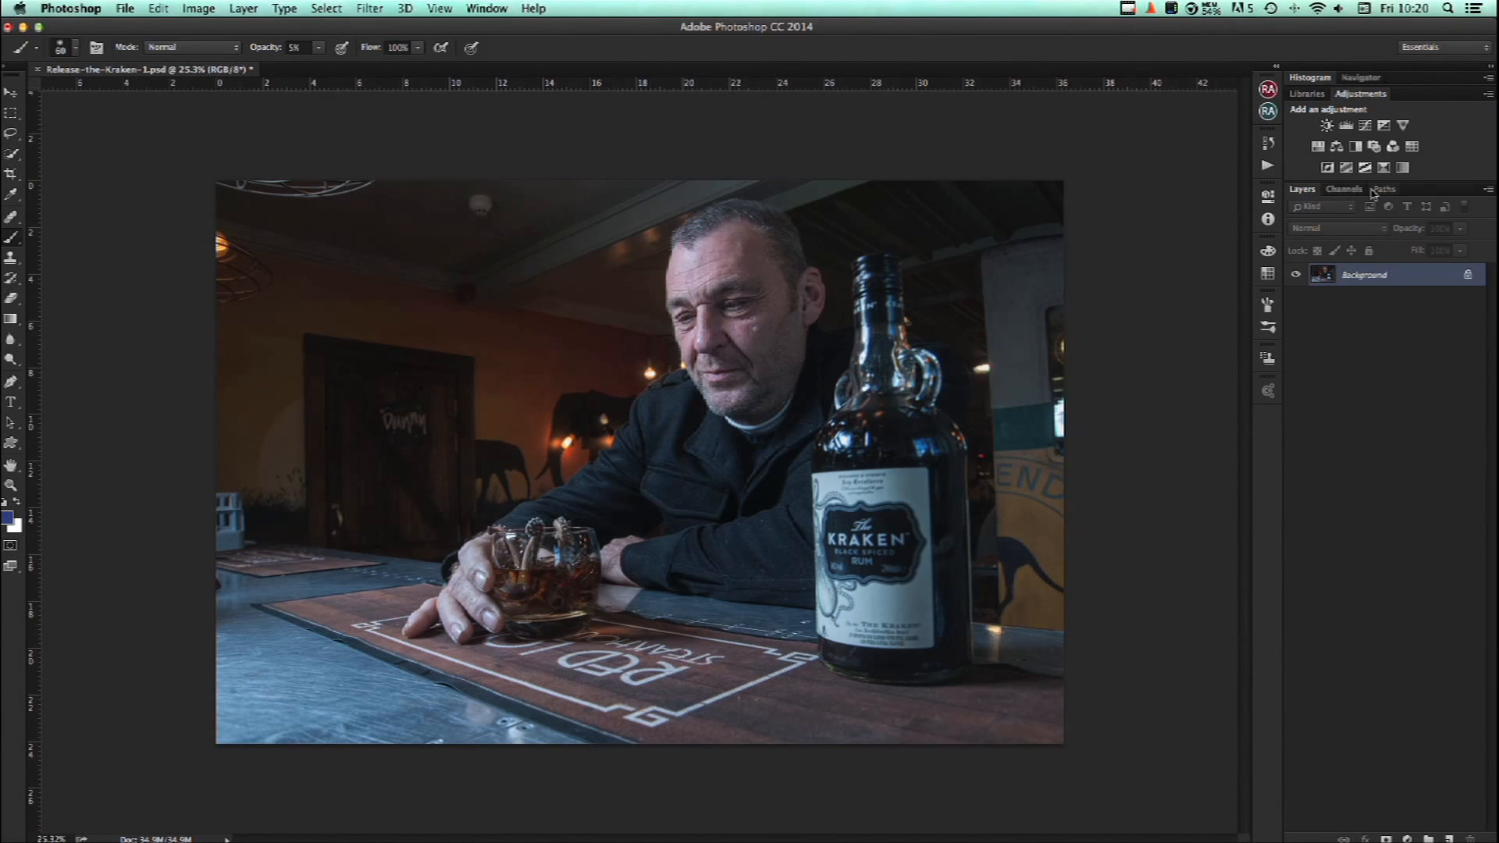
Examine the Red, Green and Blue channels one by one, ending with the RGB composite view.
{"action": "left_click", "coordinate": [1341, 192]}
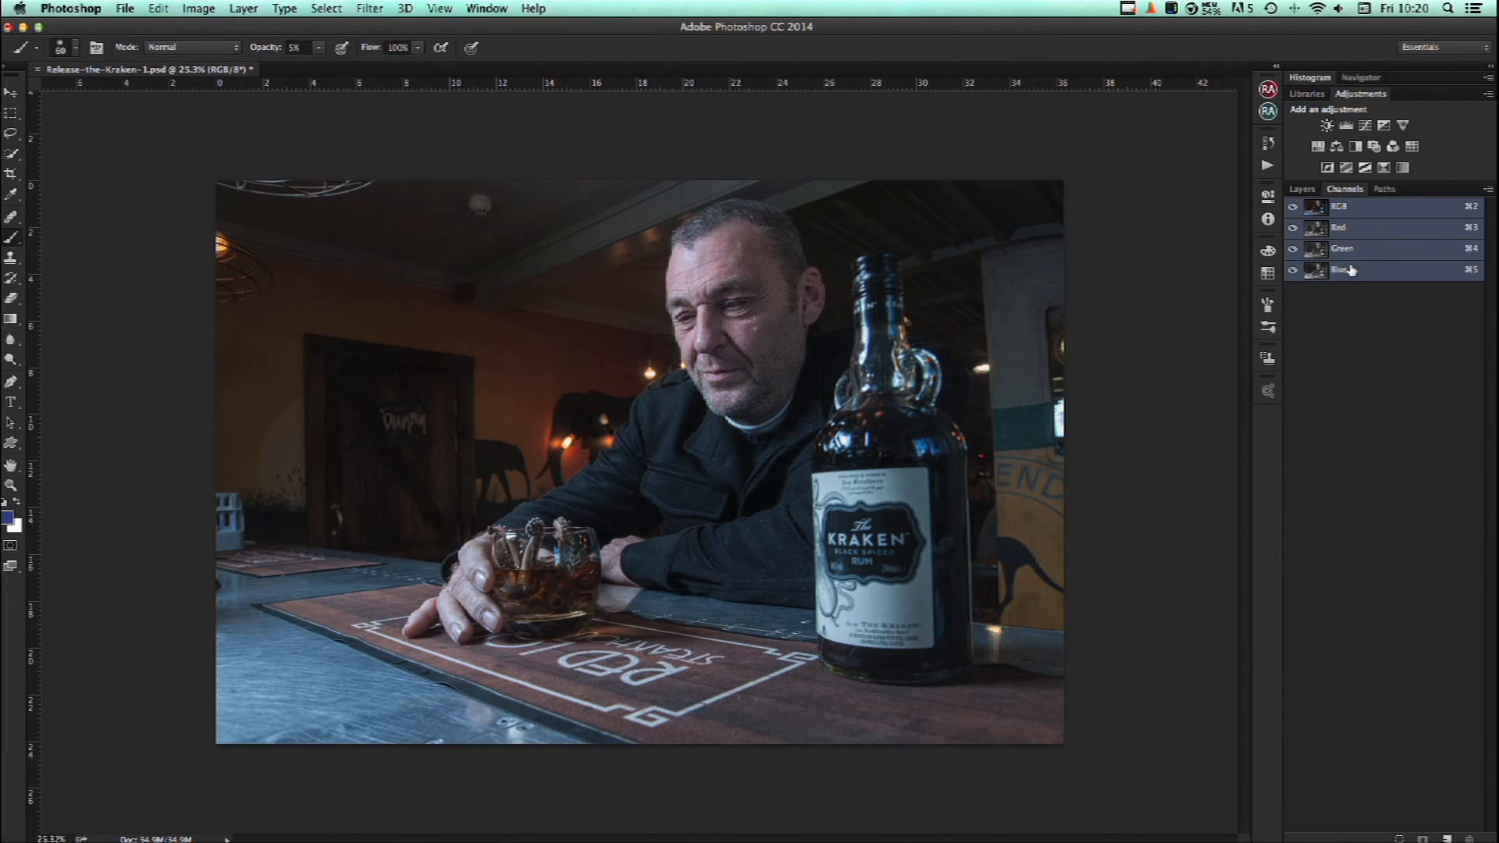
{"action": "left_click", "coordinate": [1302, 190]}
{"action": "left_click", "coordinate": [1335, 191]}
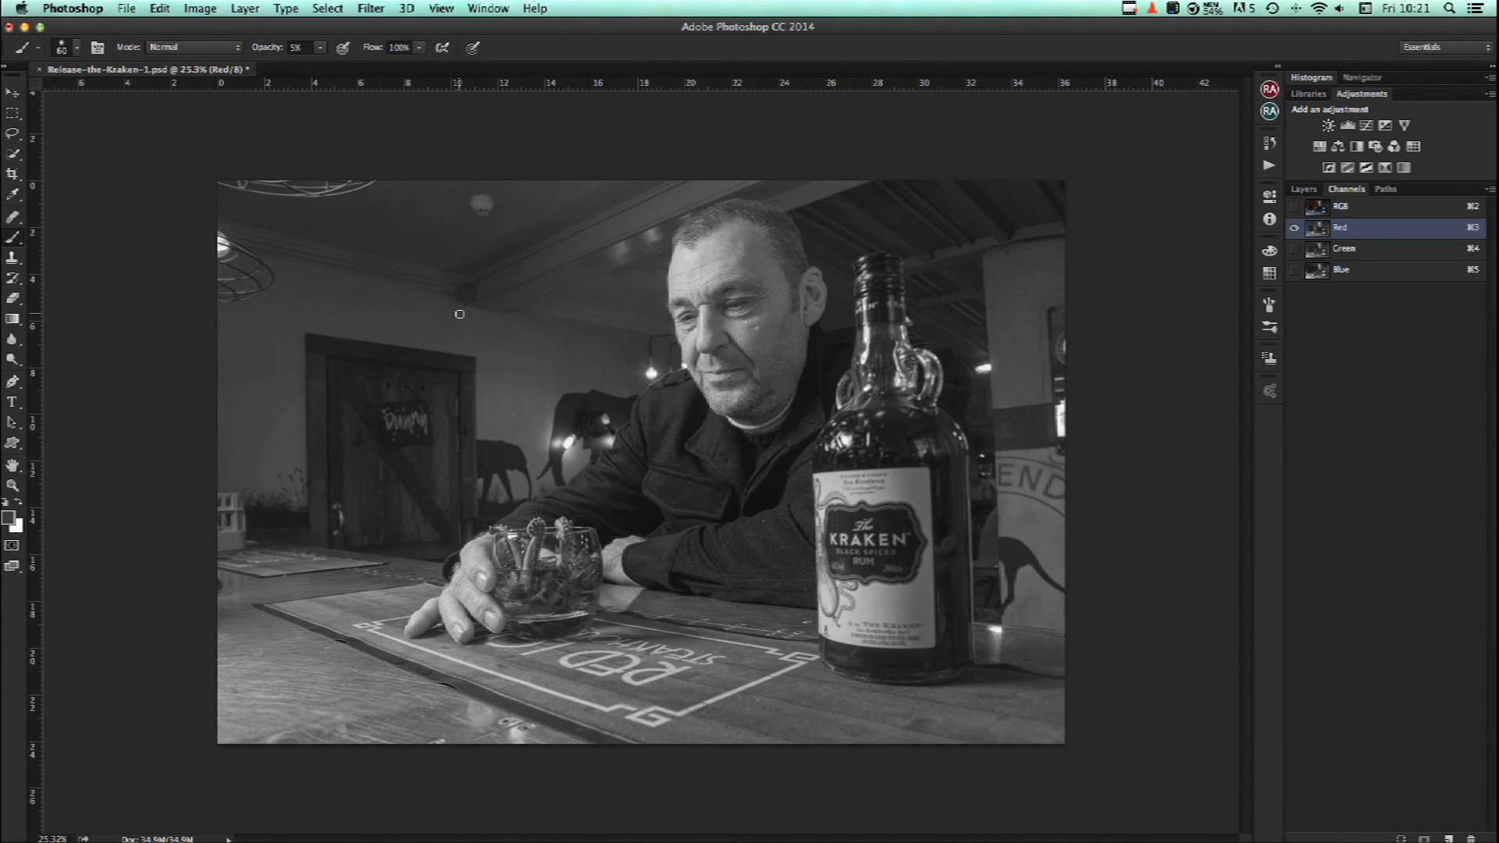
{"action": "left_click", "coordinate": [1351, 250]}
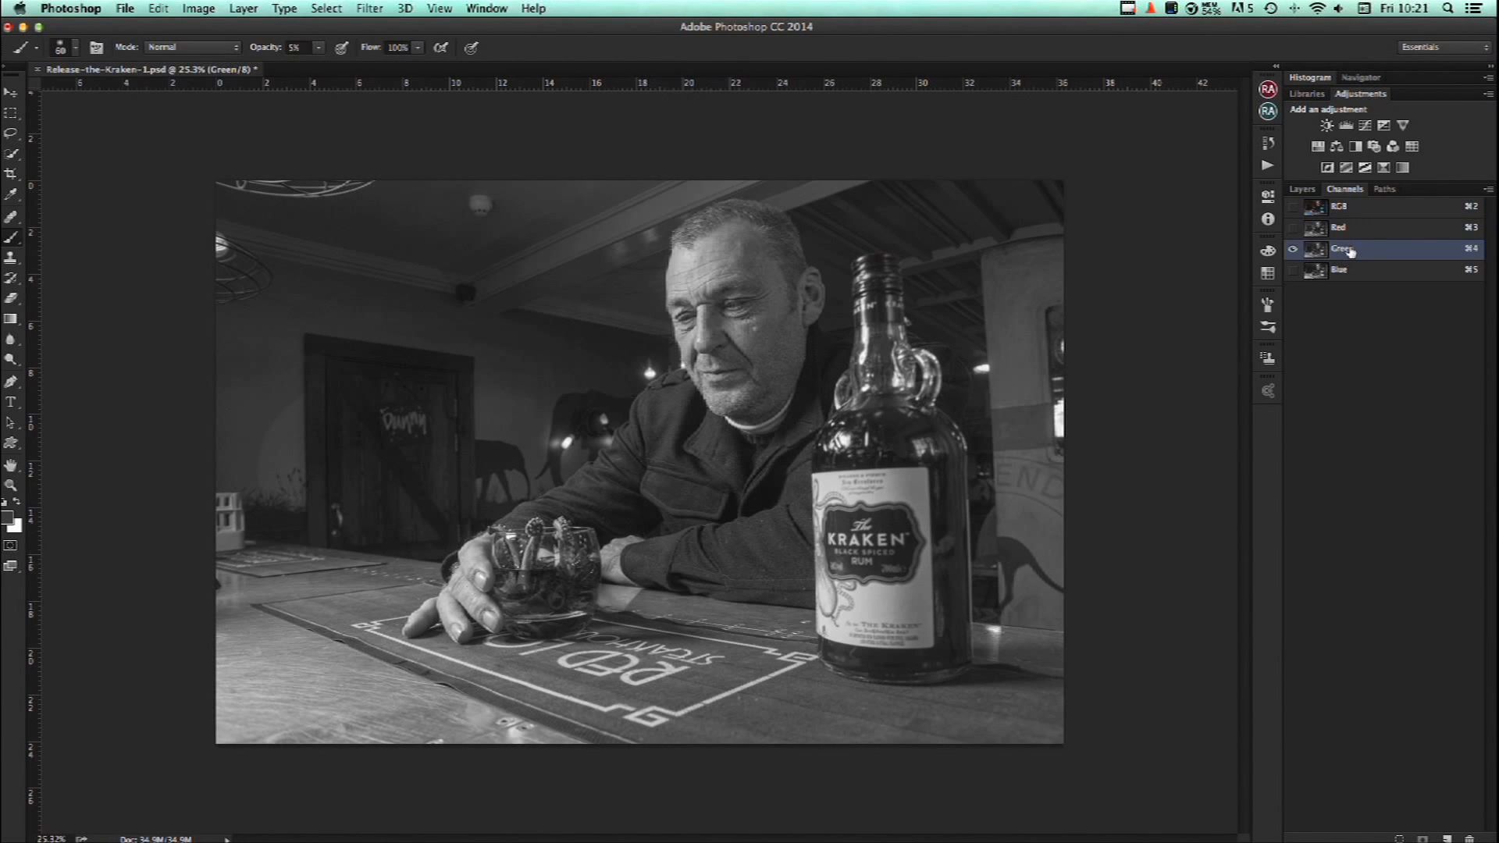
{"action": "left_click", "coordinate": [1338, 270]}
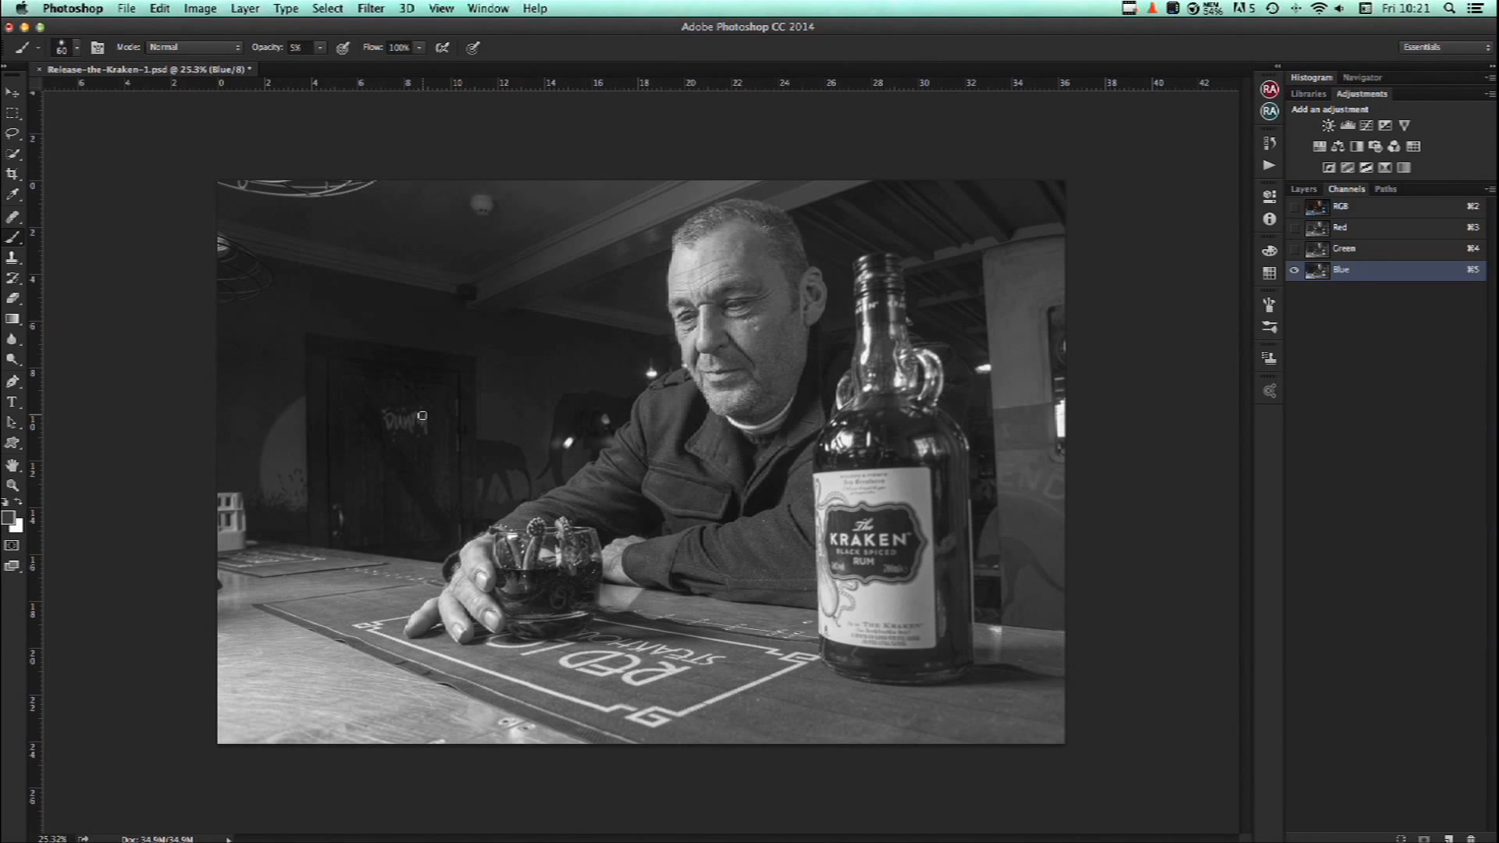
{"action": "left_click", "coordinate": [1363, 207]}
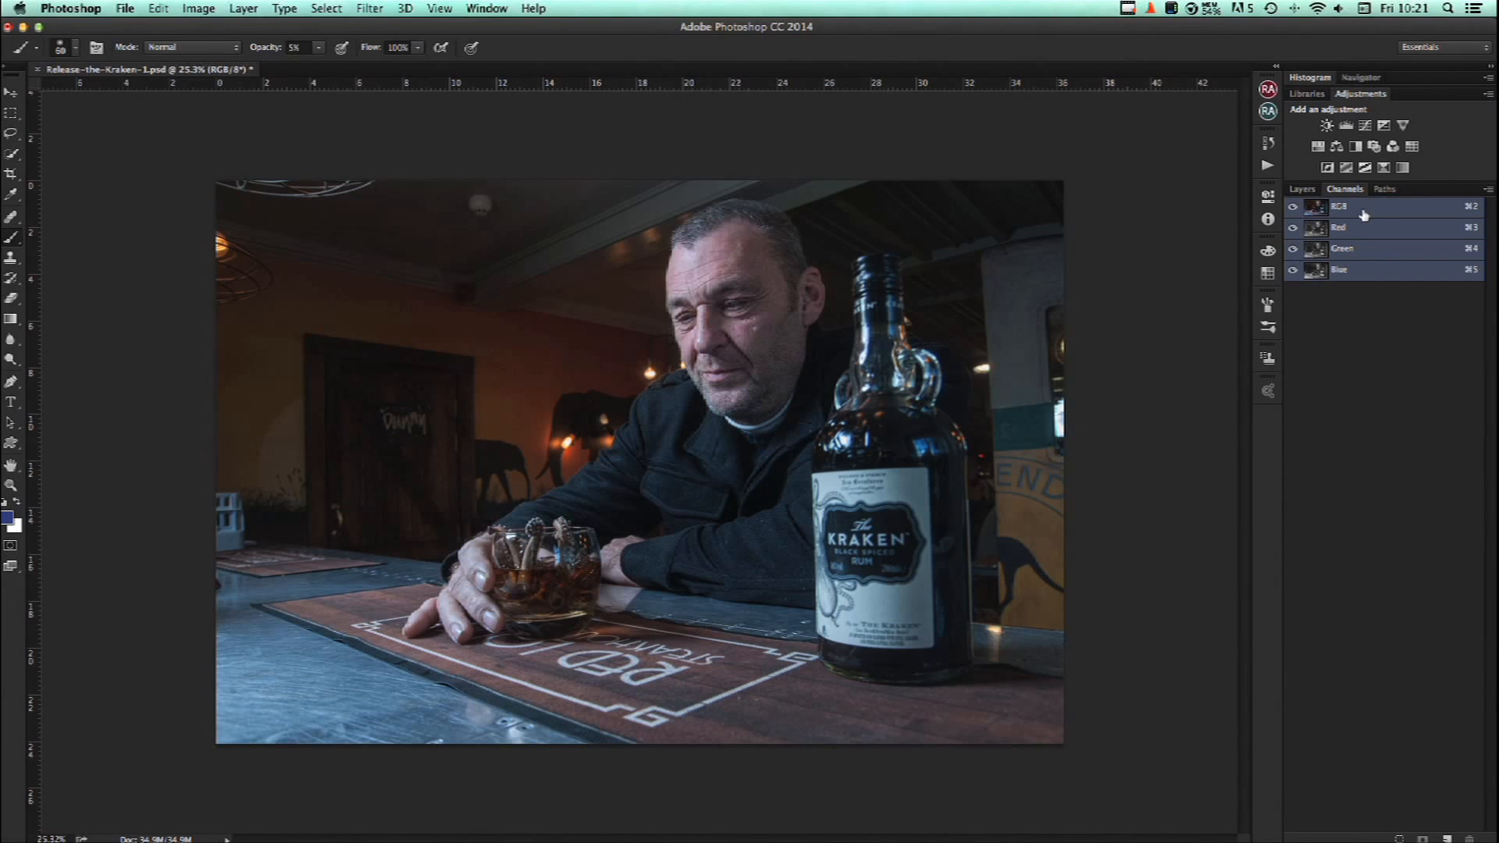
Load the Blue channel as a selection and add a Levels adjustment layer masked by it.
{"action": "left_click", "coordinate": [1318, 275], "text": "super"}
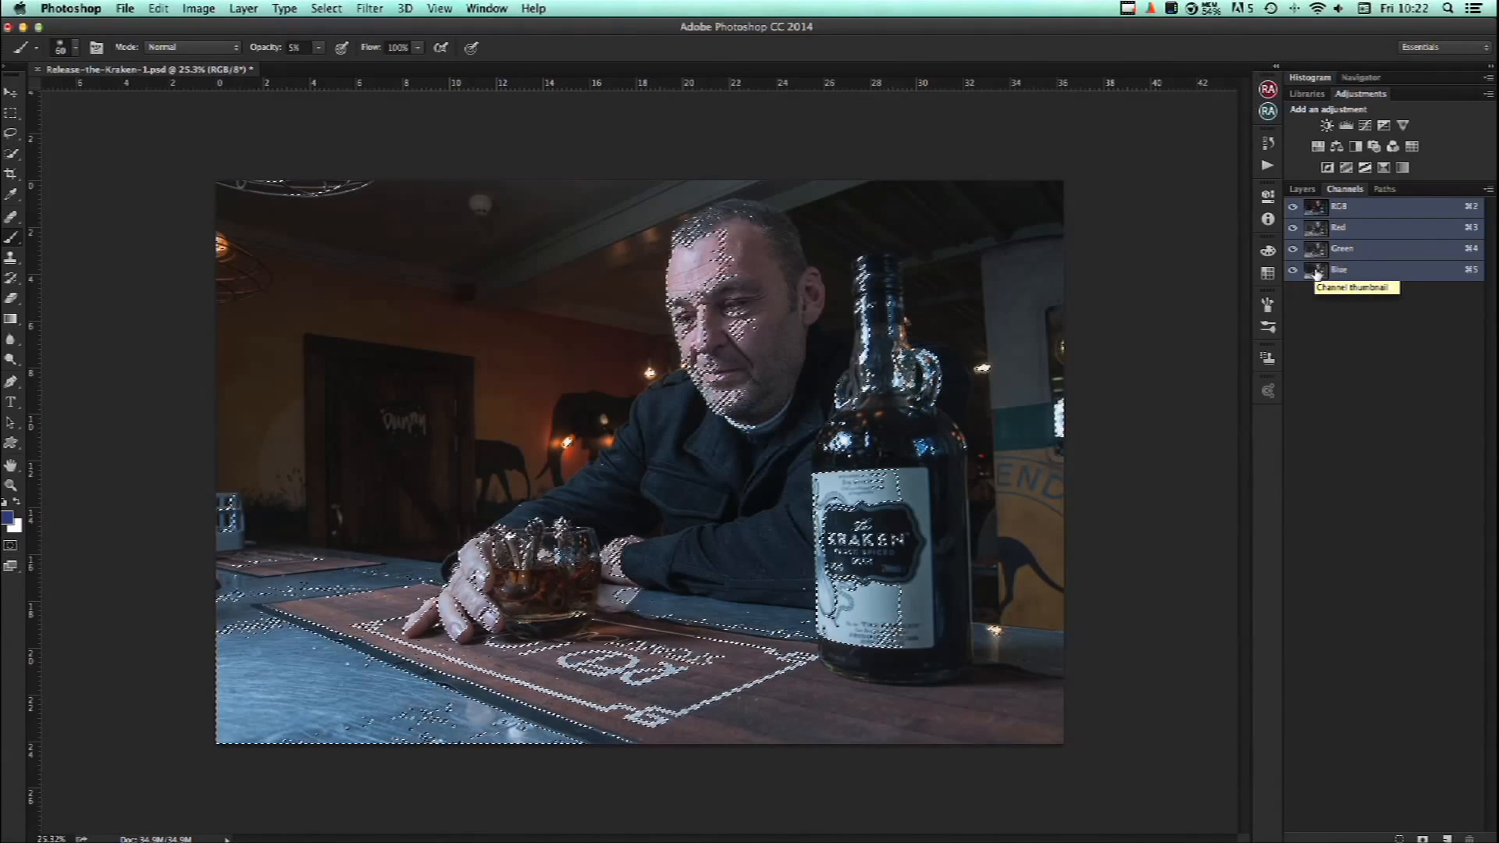
{"action": "left_click", "coordinate": [1303, 190]}
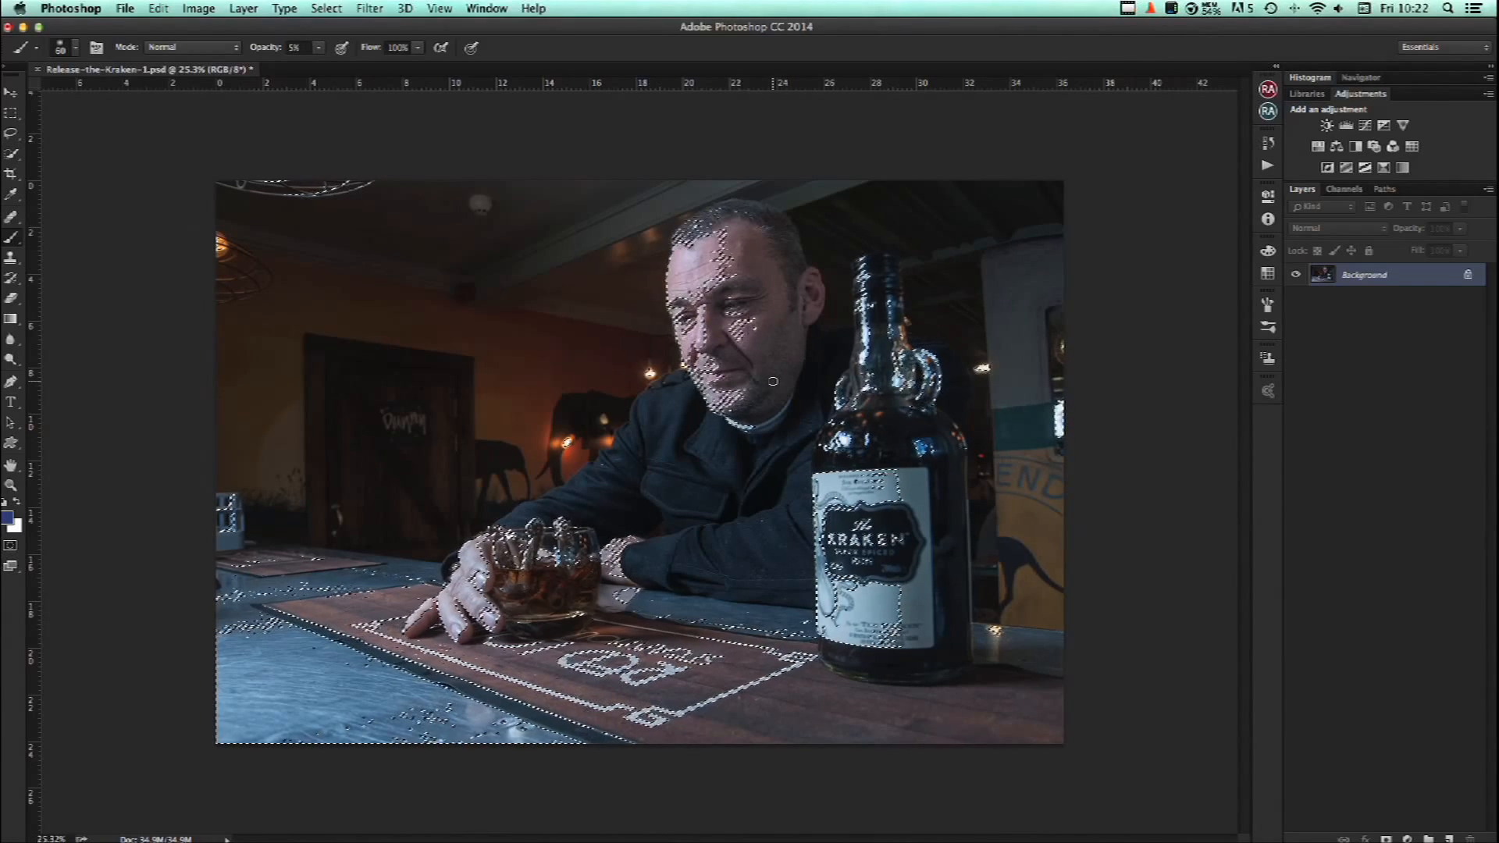
{"action": "left_click", "coordinate": [1344, 126]}
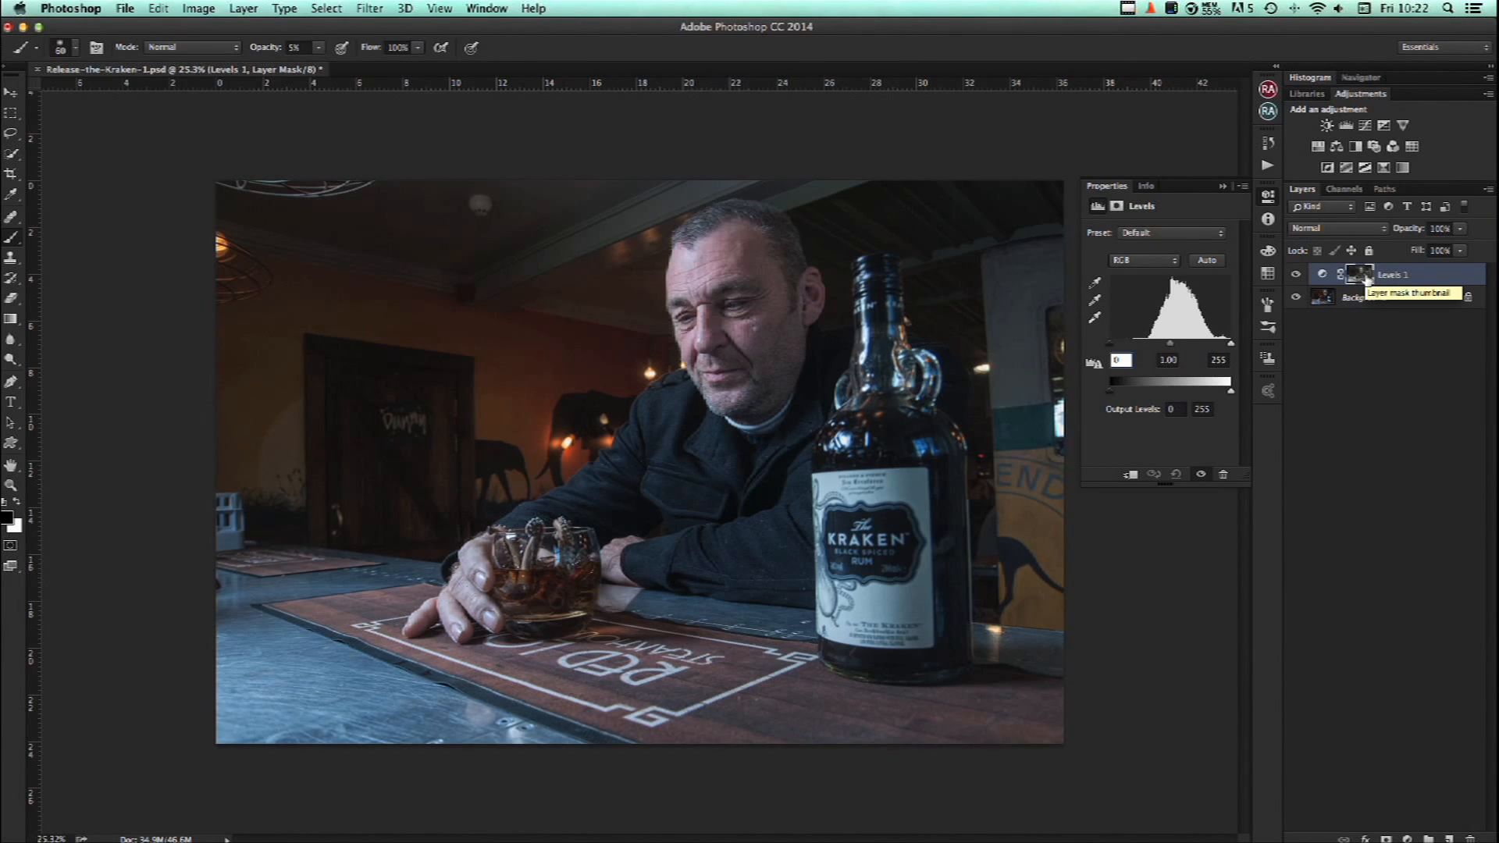
Invert the Levels layer's mask and increase its contrast with Levels, using input black 166 and input white 213.
{"action": "left_click", "coordinate": [1365, 279], "text": "alt"}
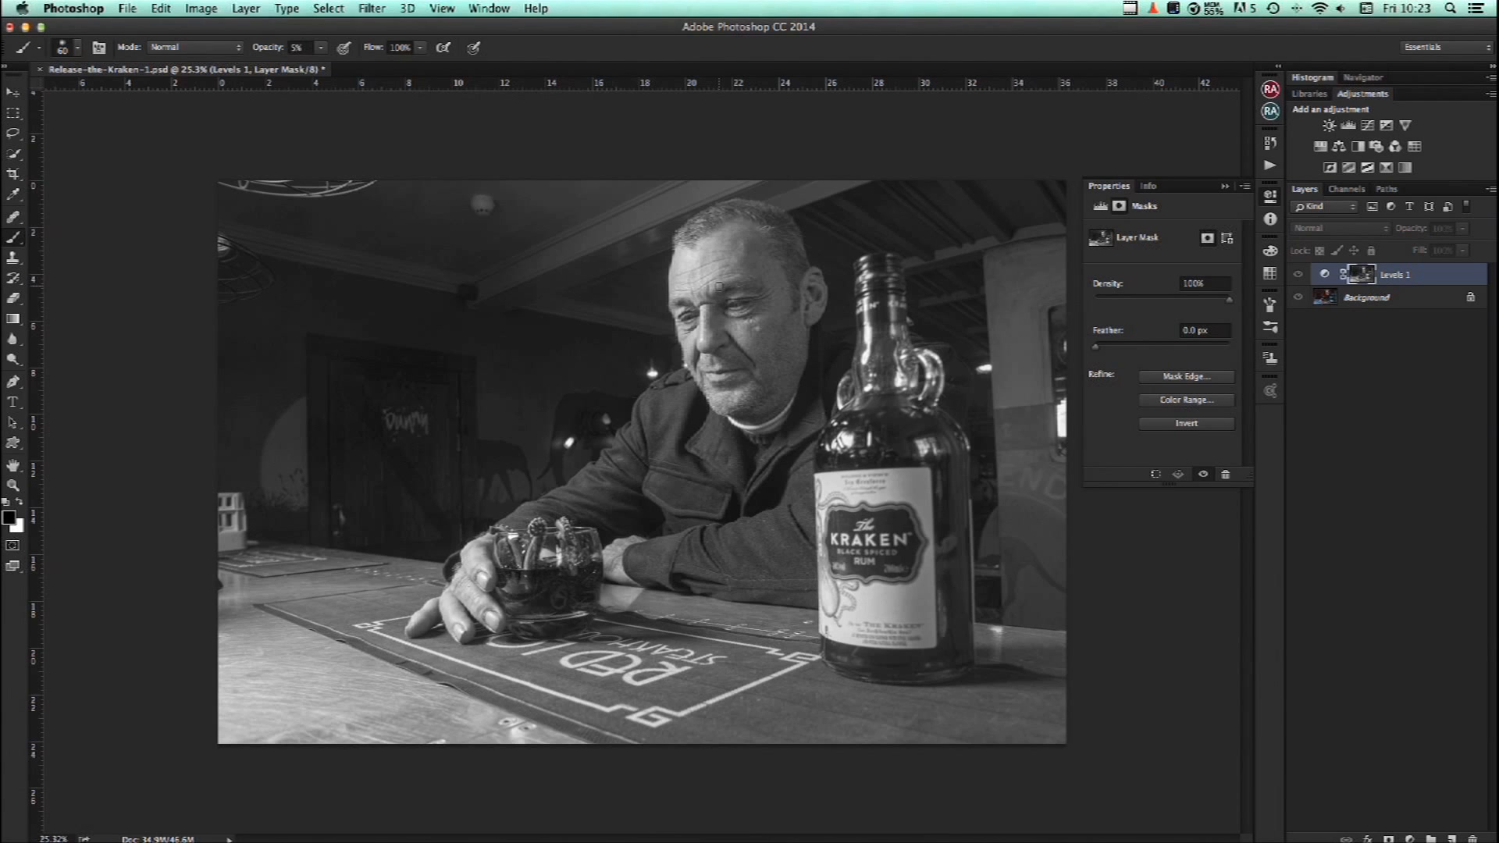
{"action": "key", "text": "super+i"}
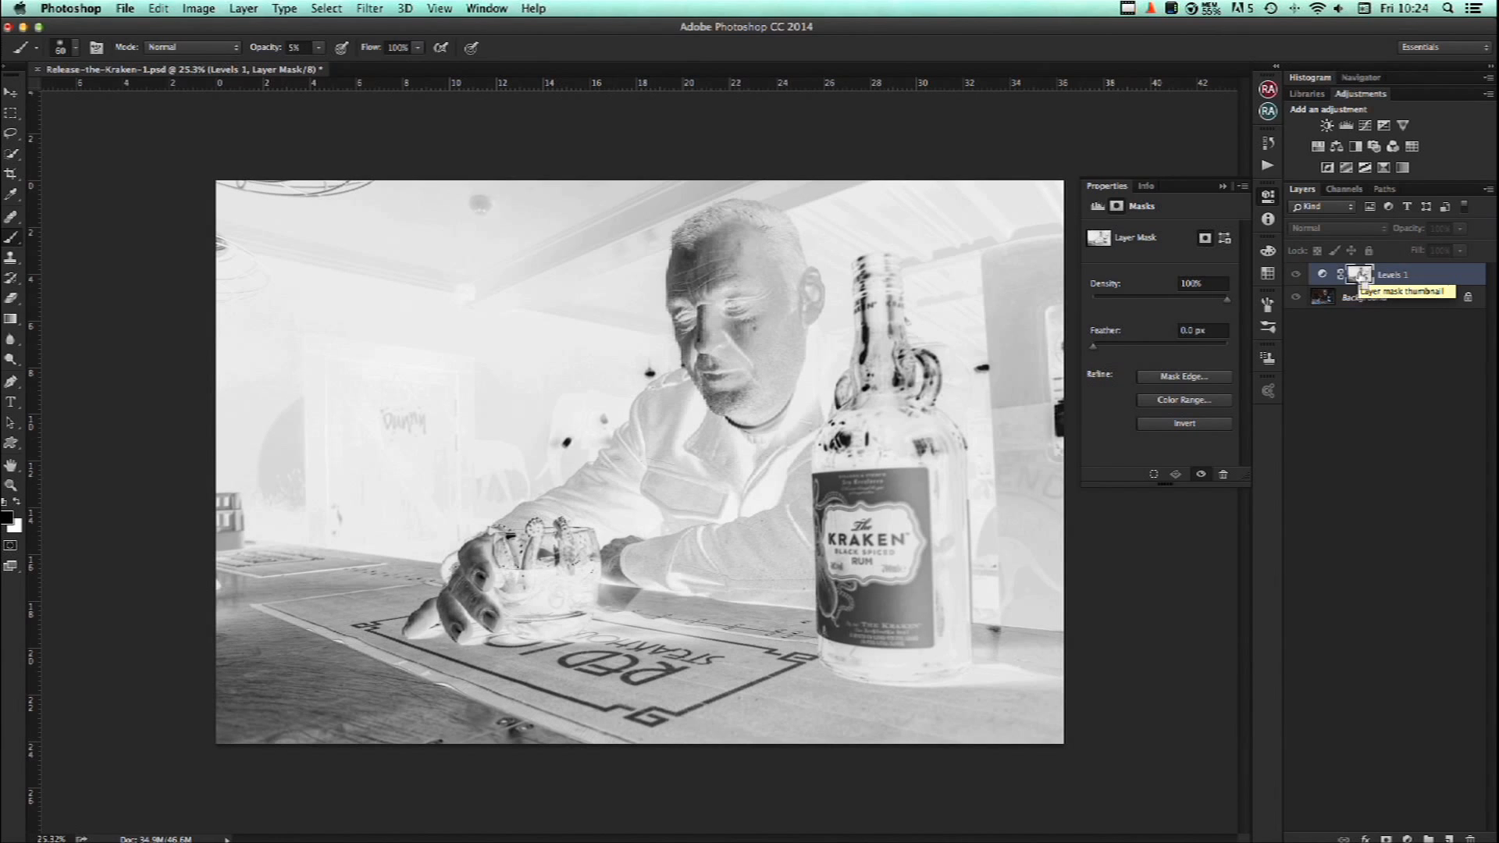
{"action": "key", "text": "super+l"}
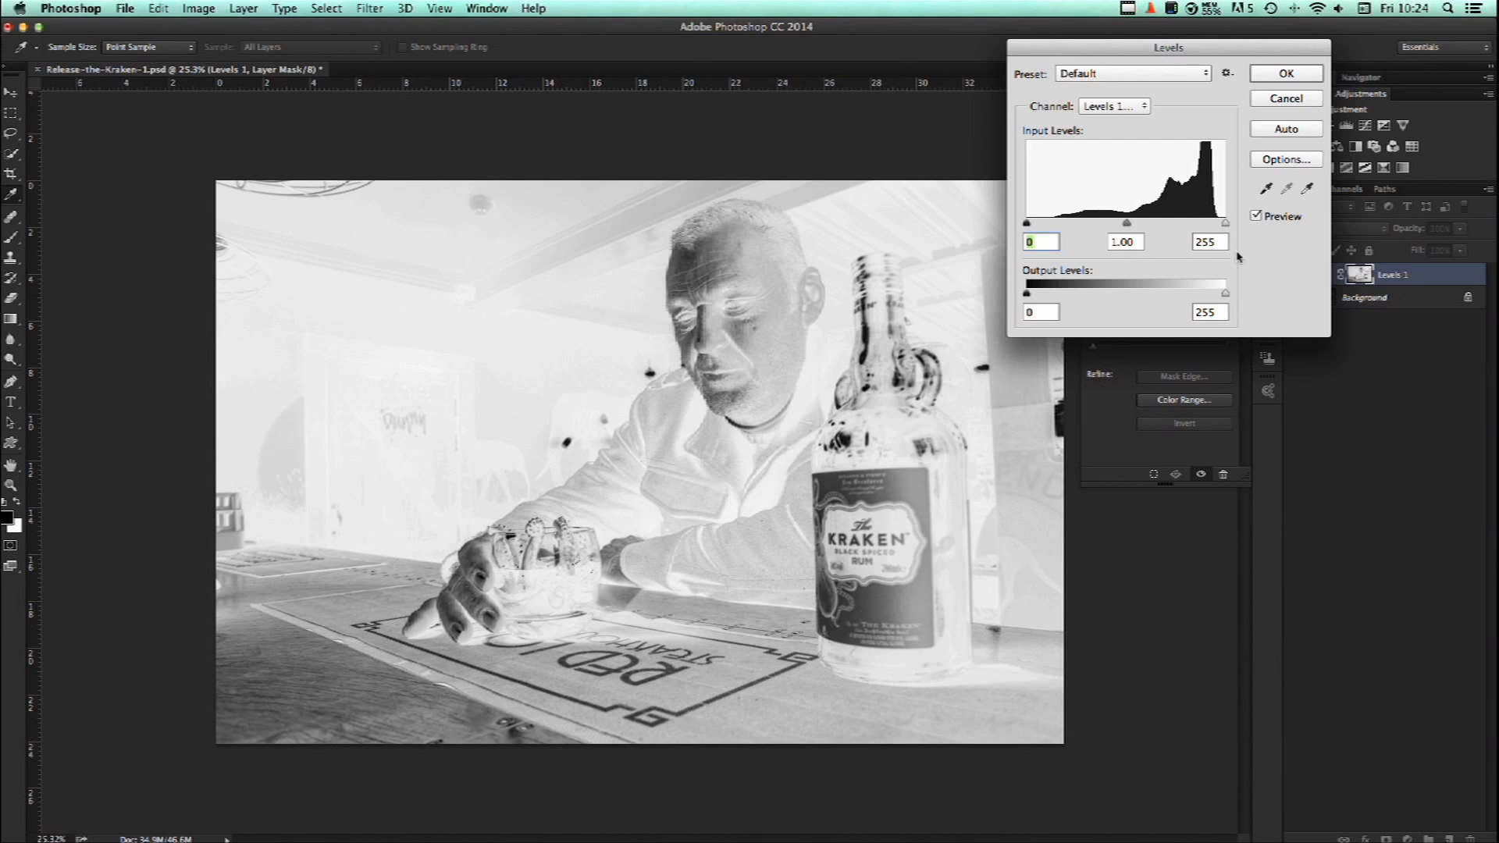
{"action": "left_click_drag", "start_coordinate": [1025, 225], "coordinate": [1132, 225]}
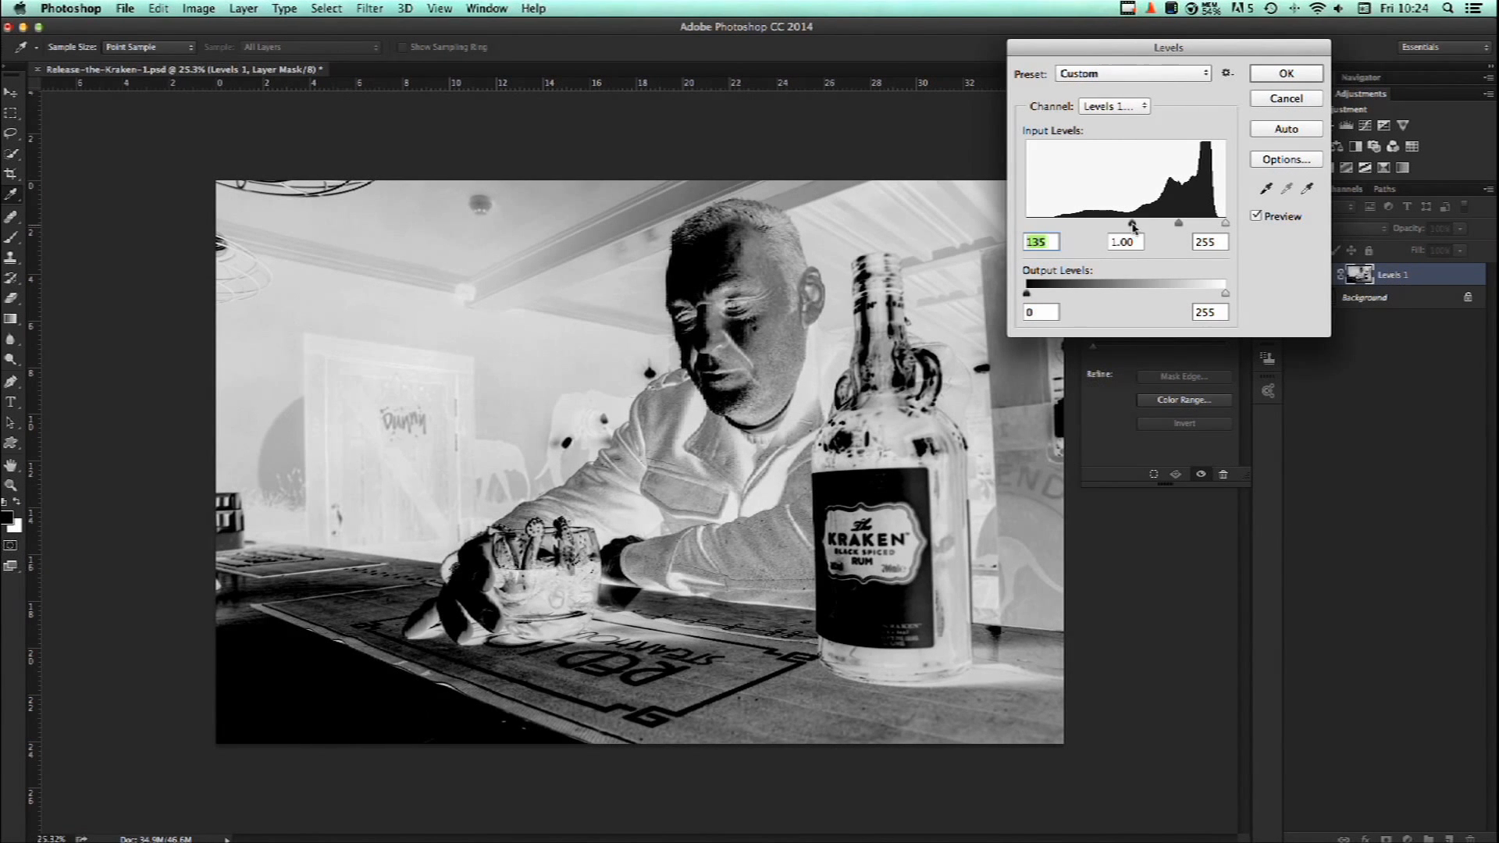
{"action": "left_click_drag", "start_coordinate": [1132, 224], "coordinate": [1152, 226]}
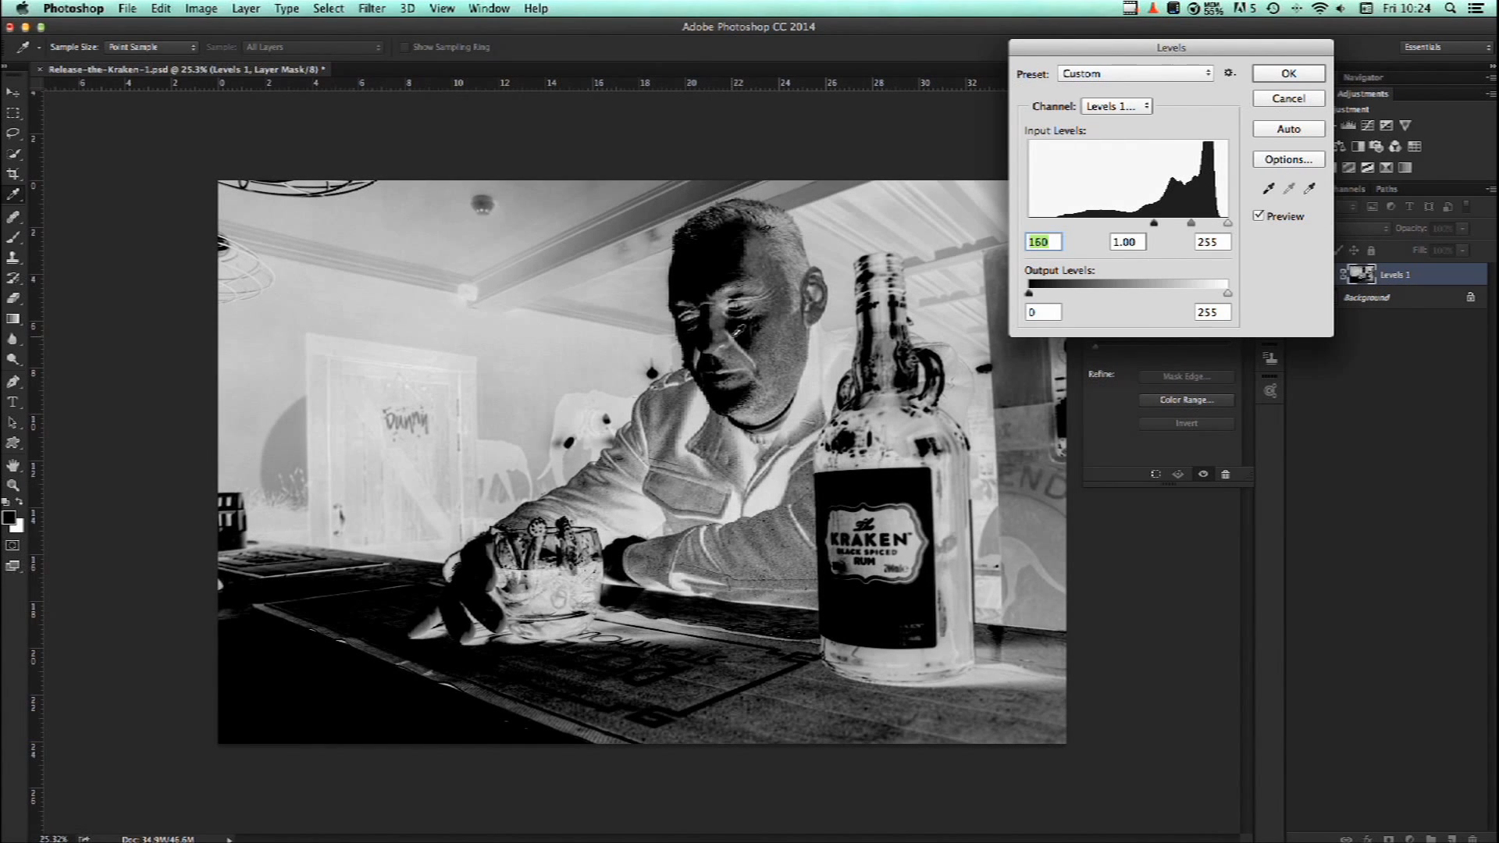
{"action": "left_click_drag", "start_coordinate": [1224, 225], "coordinate": [1157, 226]}
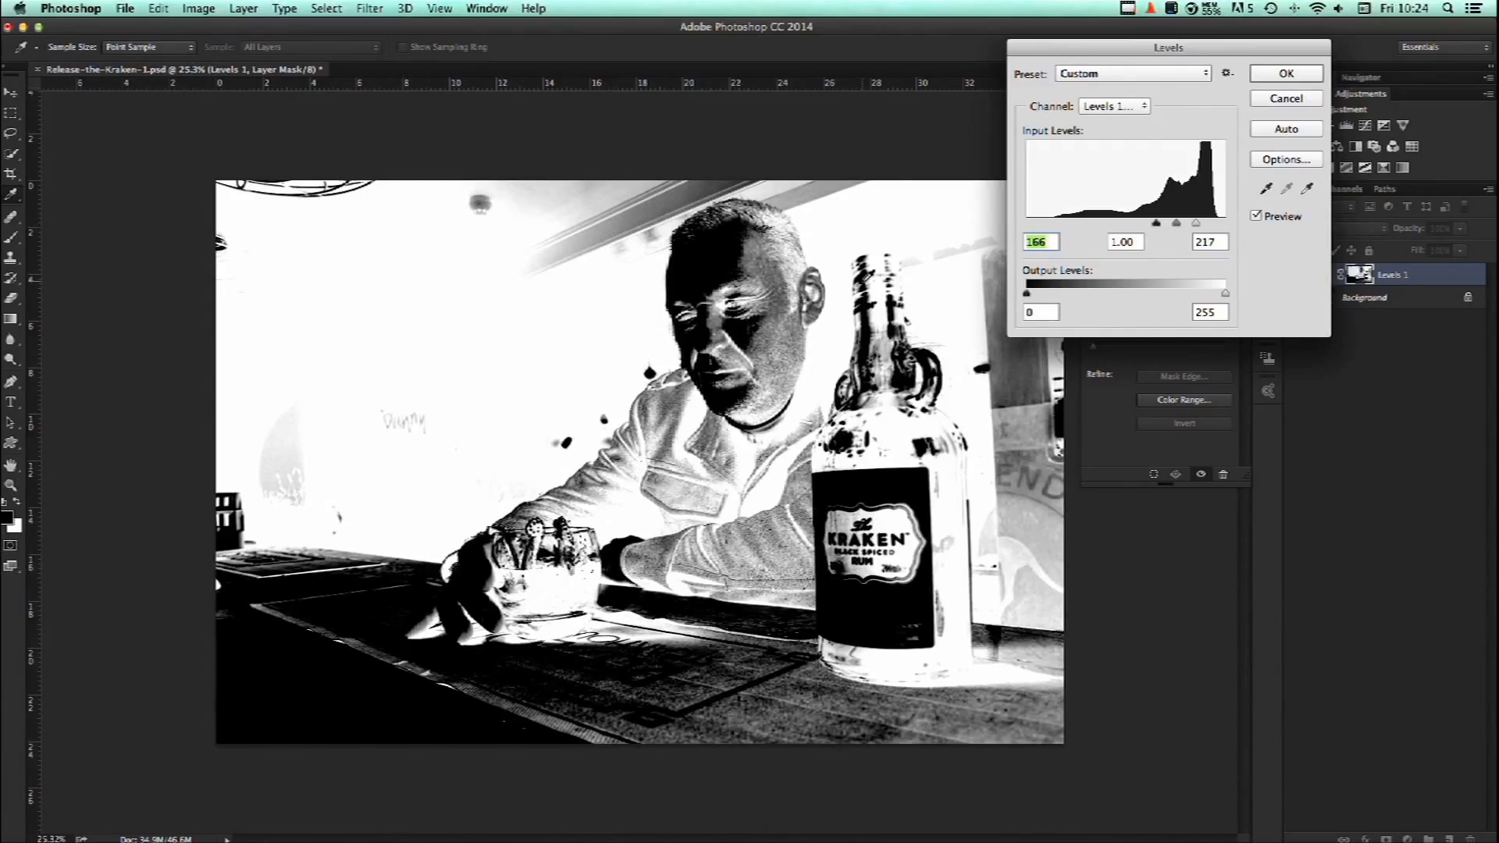
{"action": "left_click_drag", "start_coordinate": [1195, 225], "coordinate": [1193, 226]}
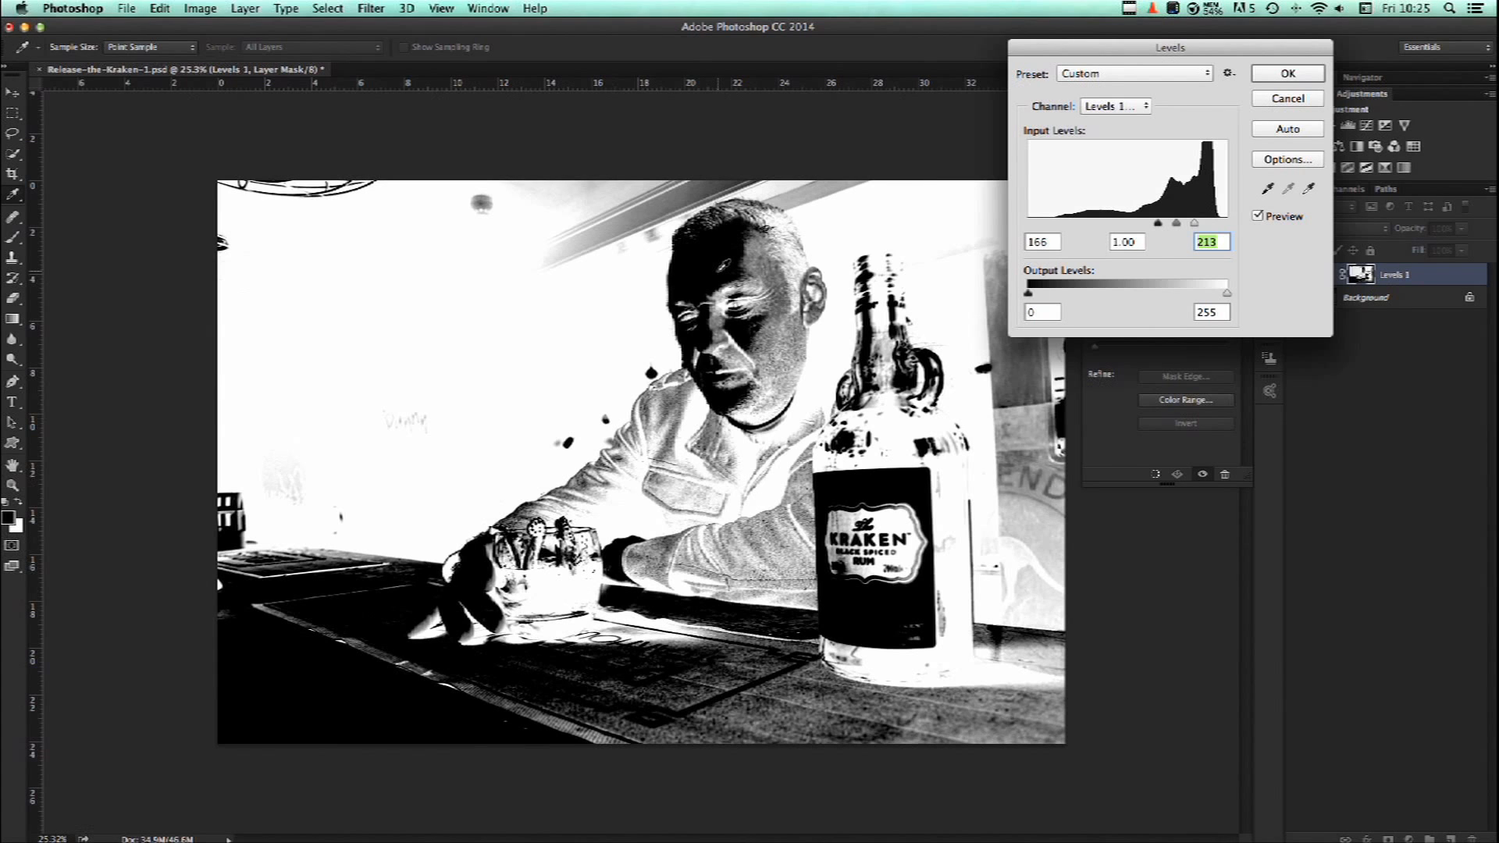
{"action": "left_click", "coordinate": [1284, 75]}
{"action": "key", "text": "b"}
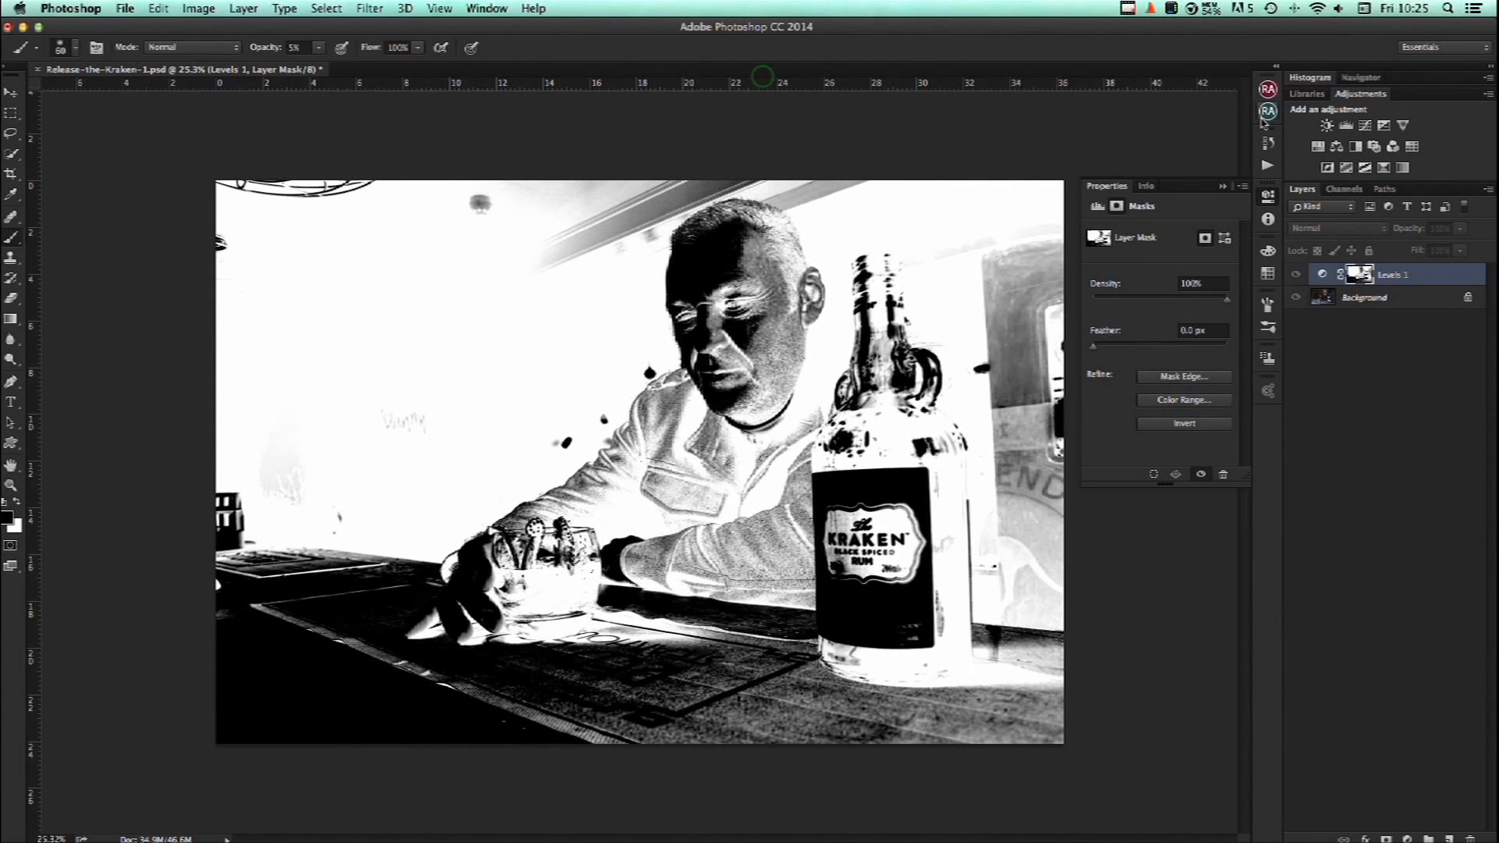
Set the Levels adjustment layer's RGB input black point to 15 to deepen the shadows.
{"action": "left_click", "coordinate": [1323, 275]}
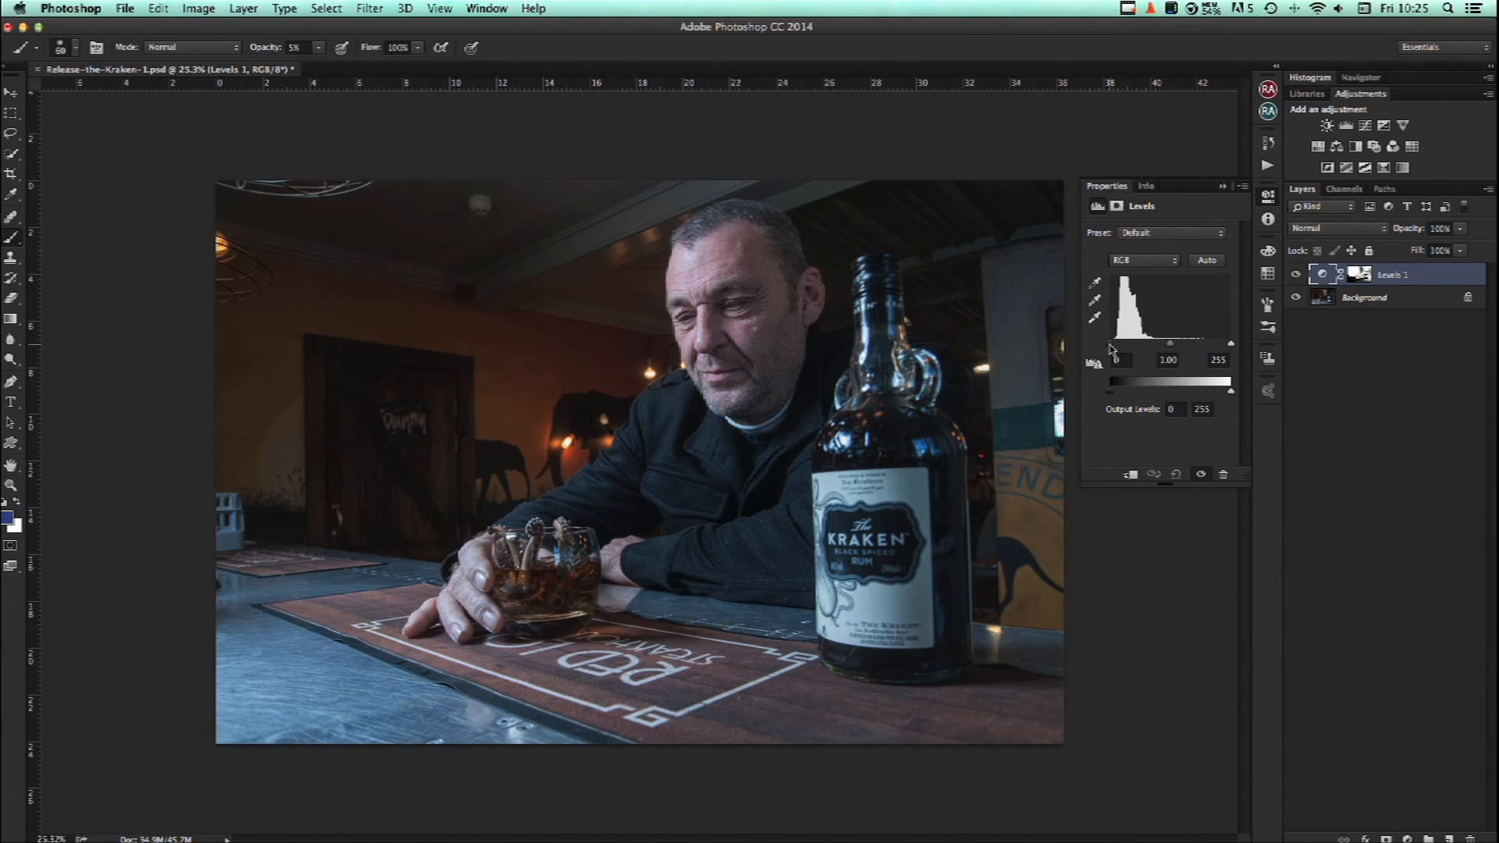
{"action": "left_click_drag", "start_coordinate": [1110, 345], "coordinate": [1227, 345]}
{"action": "key", "text": "backslash"}
{"action": "key", "text": "backslash"}
{"action": "left_click_drag", "start_coordinate": [1252, 349], "coordinate": [1117, 348]}
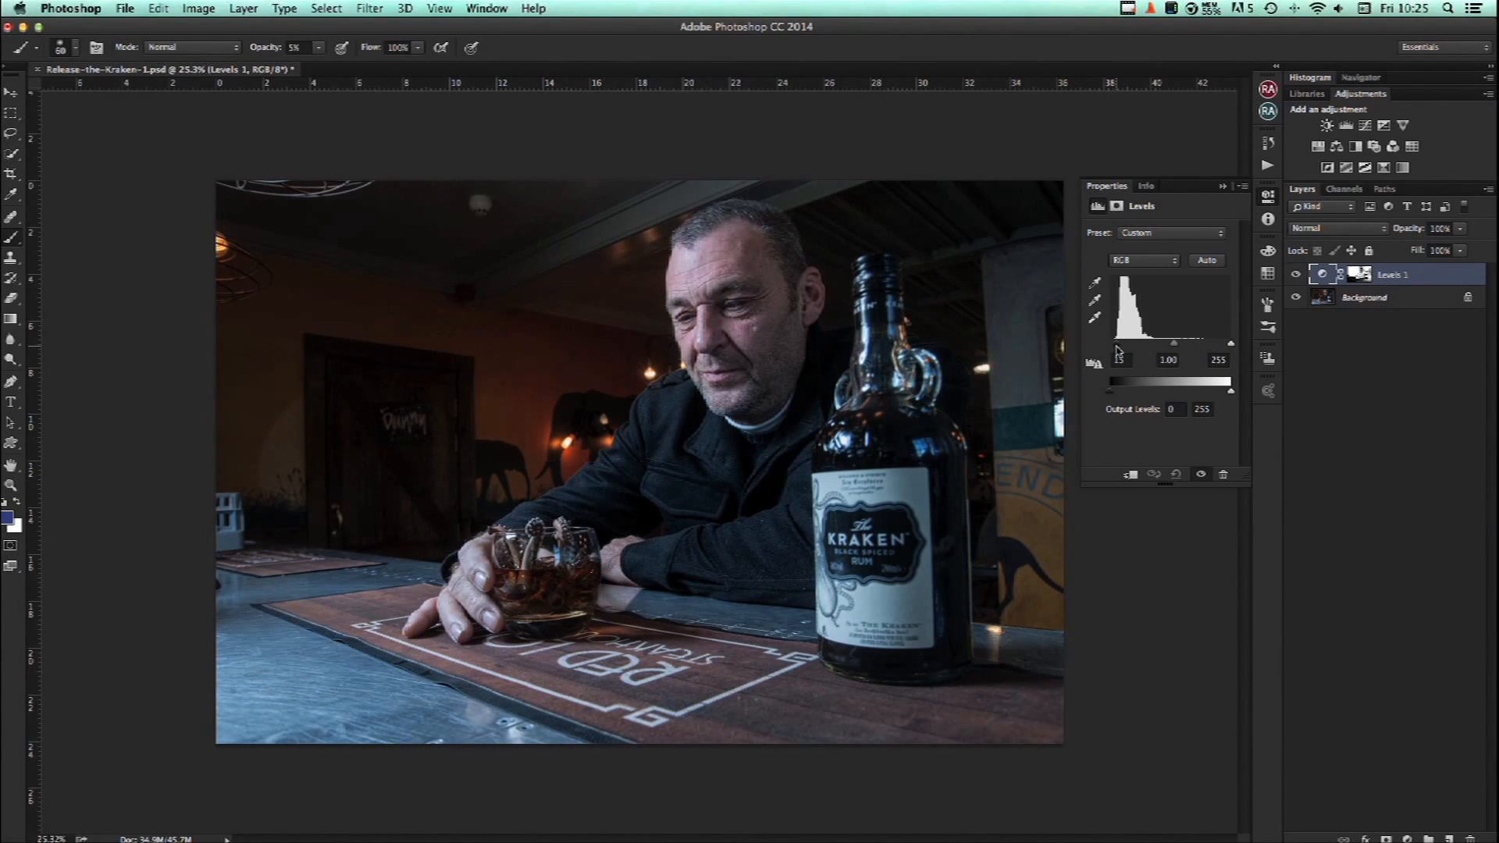
Rename the Levels adjustment layer as Blacks and toggle its visibility to compare the image before and after.
{"action": "double_click", "coordinate": [1394, 275]}
{"action": "type", "text": "Blacks"}
{"action": "key", "text": "Return"}
{"action": "left_click", "coordinate": [1295, 275]}
{"action": "left_click", "coordinate": [1296, 274]}
{"action": "left_click", "coordinate": [1295, 275]}
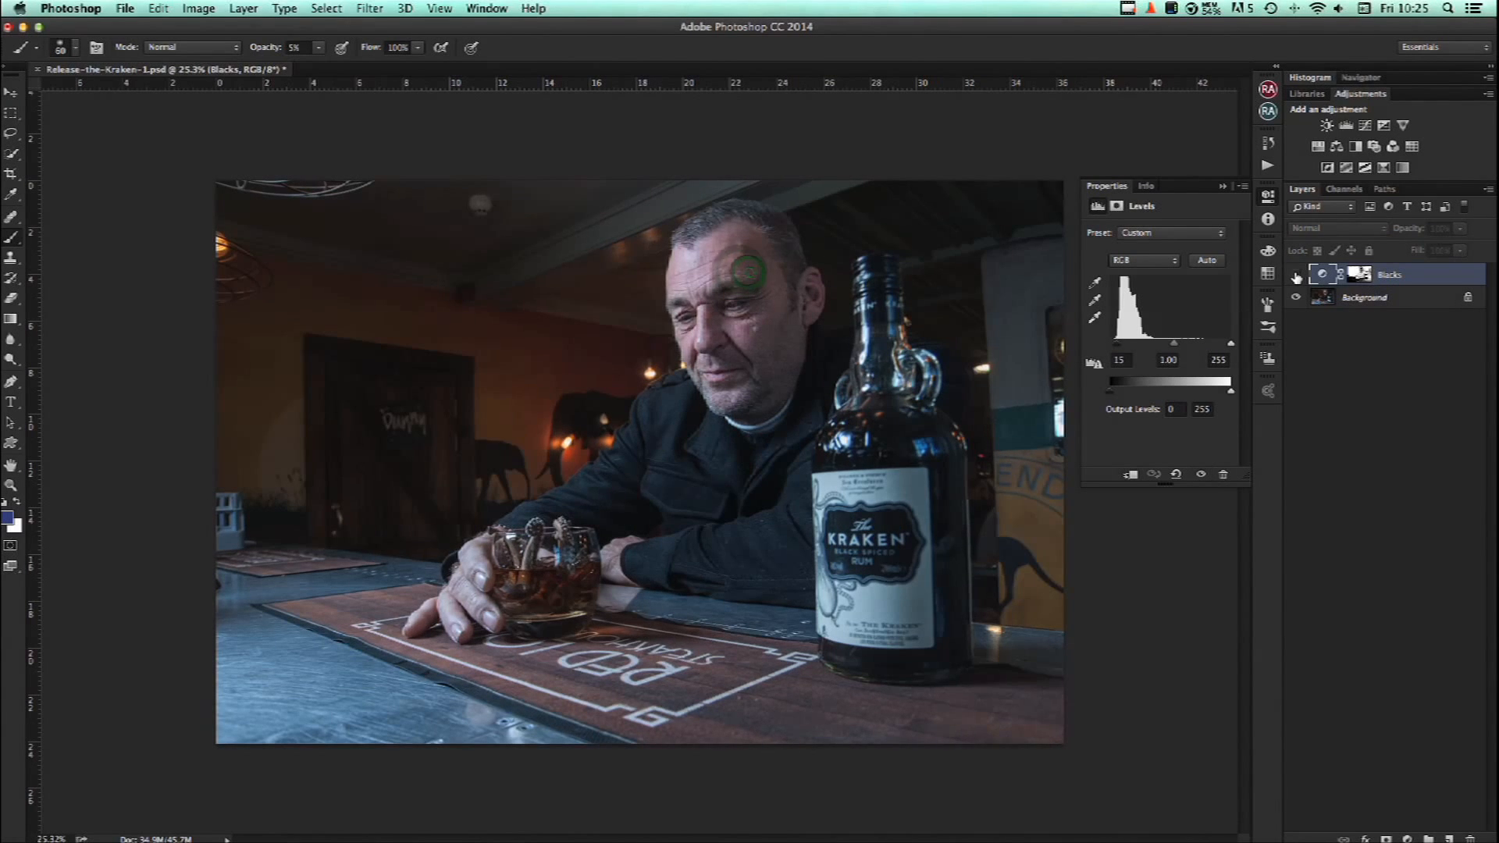
{"action": "left_click", "coordinate": [1295, 275]}
{"action": "left_click", "coordinate": [1296, 275]}
{"action": "left_click", "coordinate": [1296, 275]}
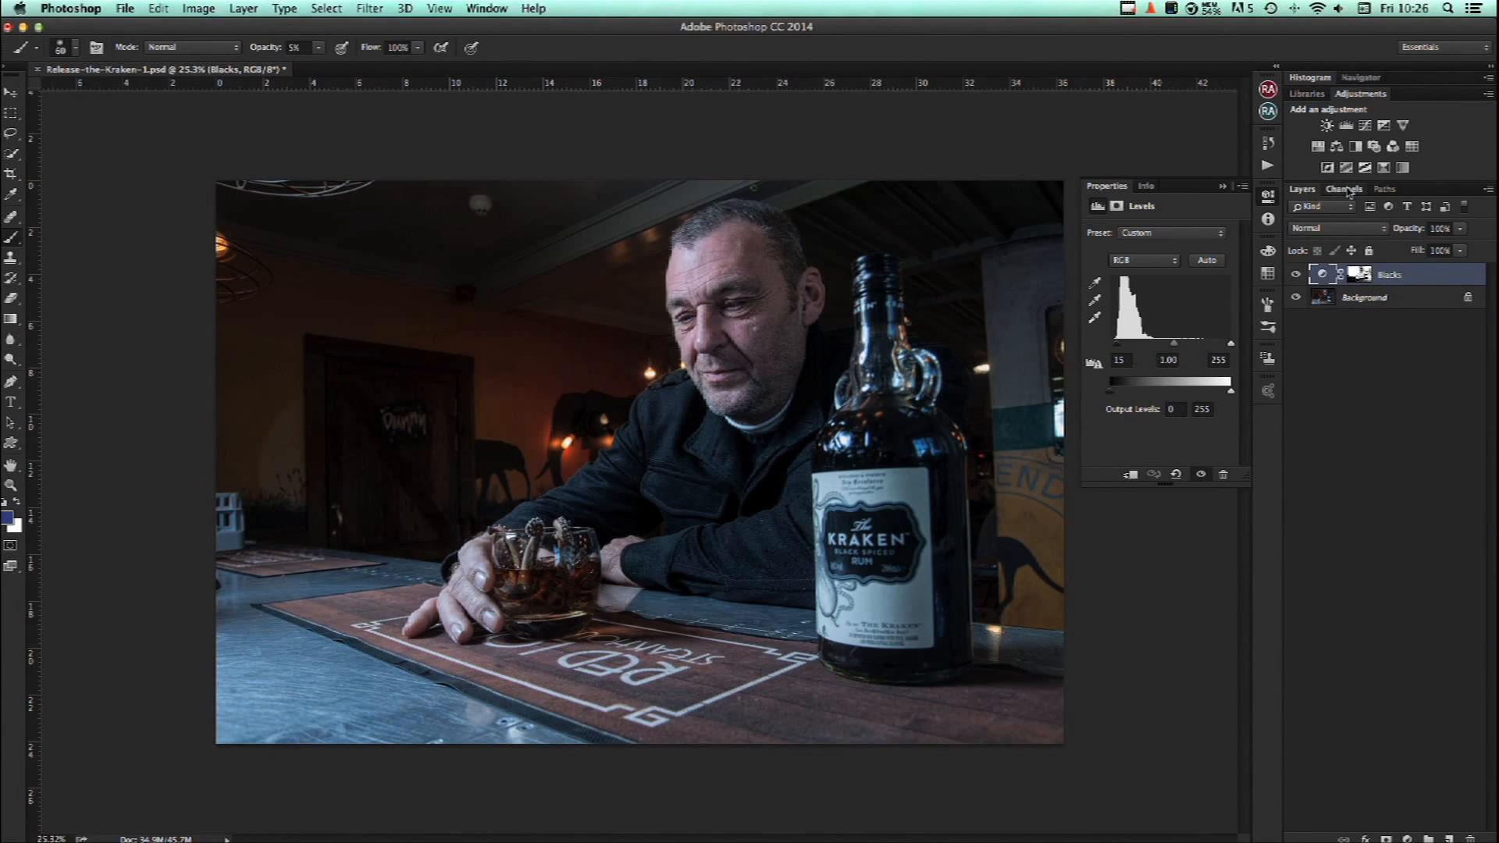
Load the Blue channel as a selection again and add a second Levels adjustment layer above Blacks.
{"action": "left_click", "coordinate": [1346, 189]}
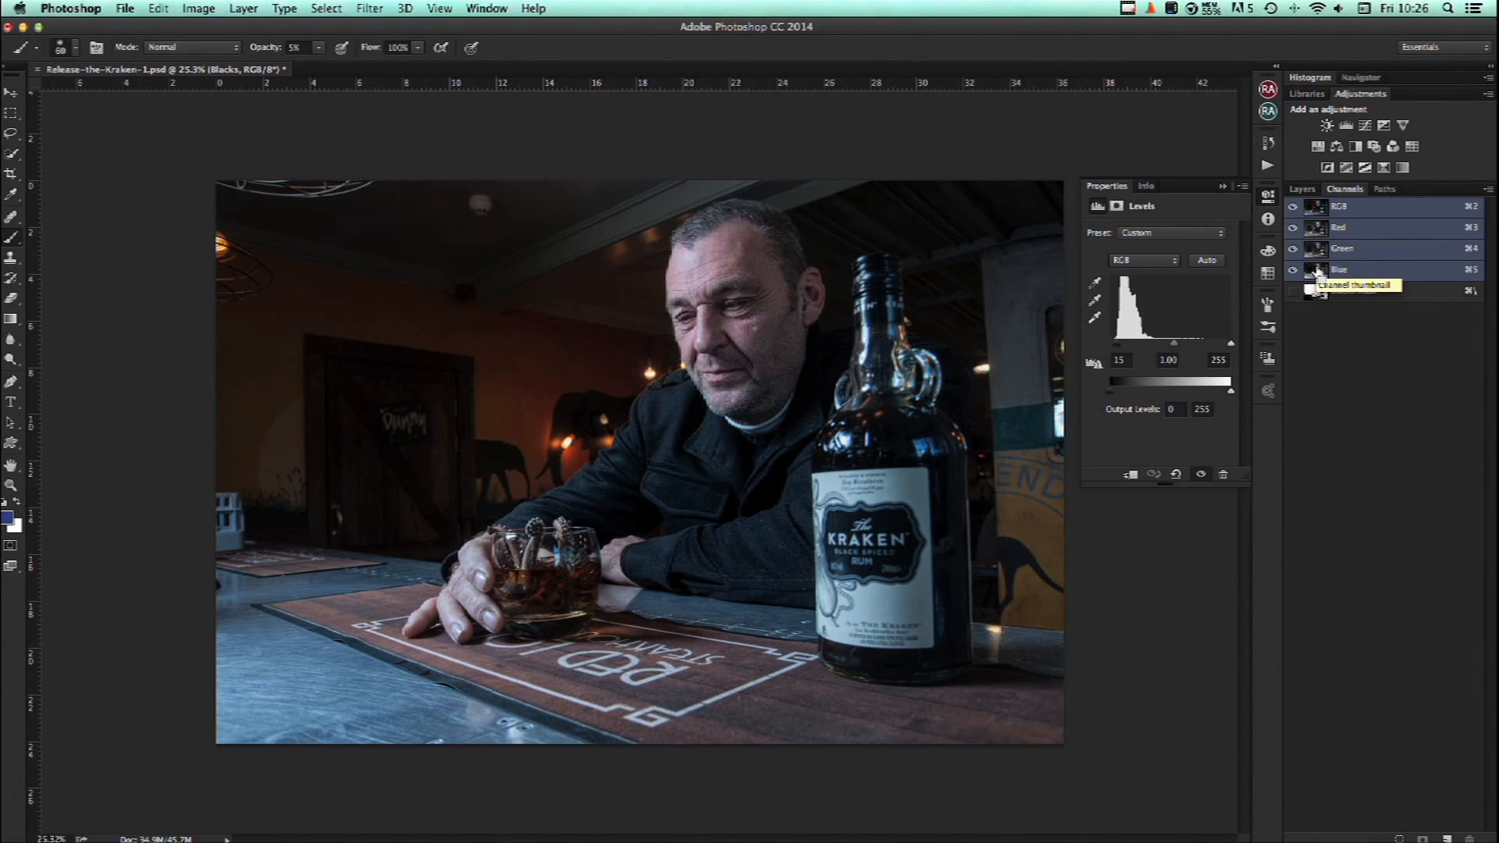
{"action": "left_click", "coordinate": [1317, 272], "text": "super"}
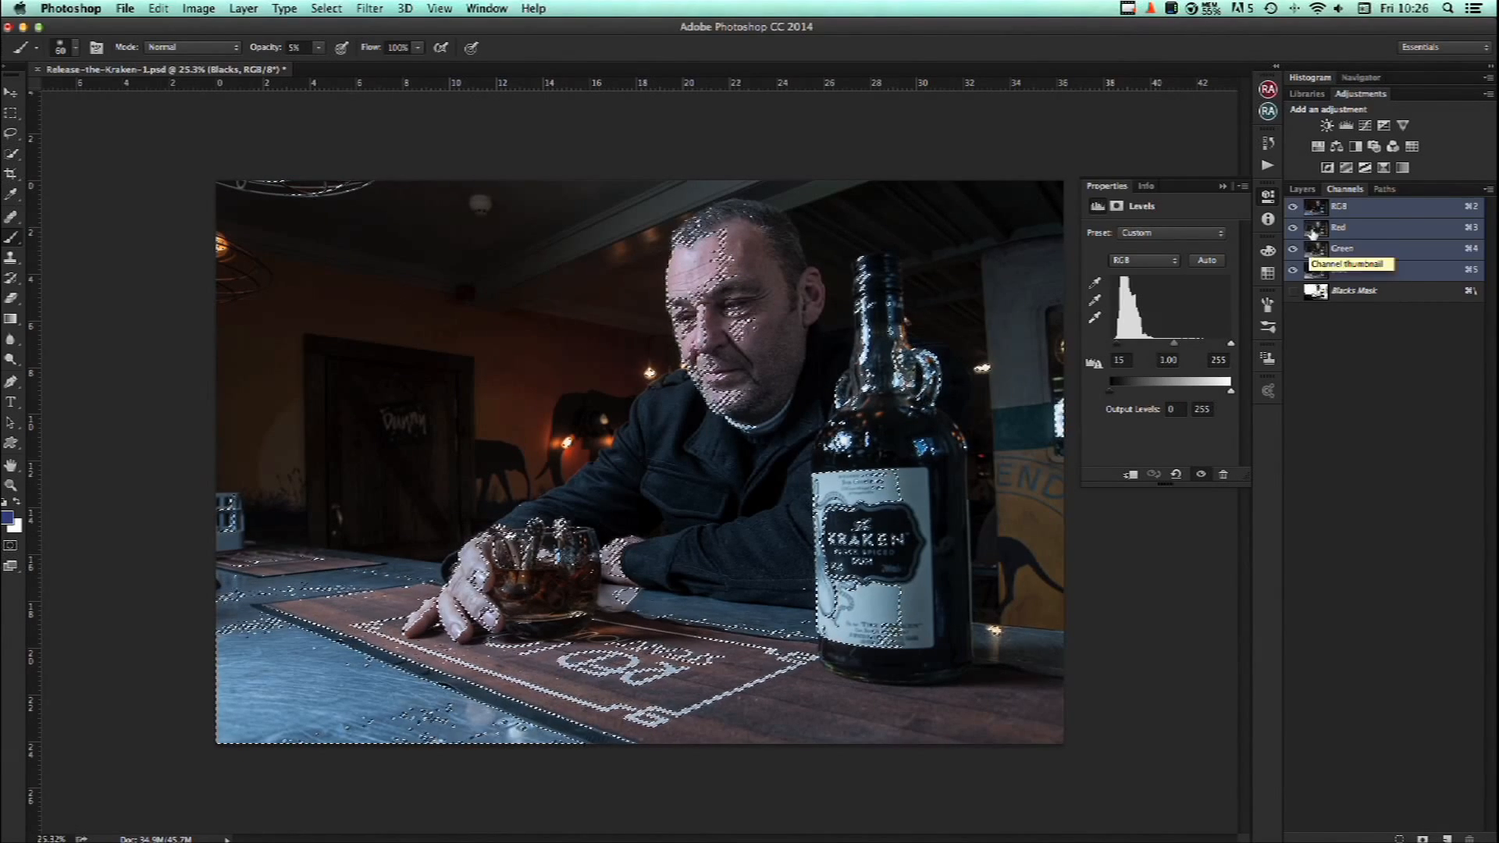
{"action": "left_click", "coordinate": [1302, 189]}
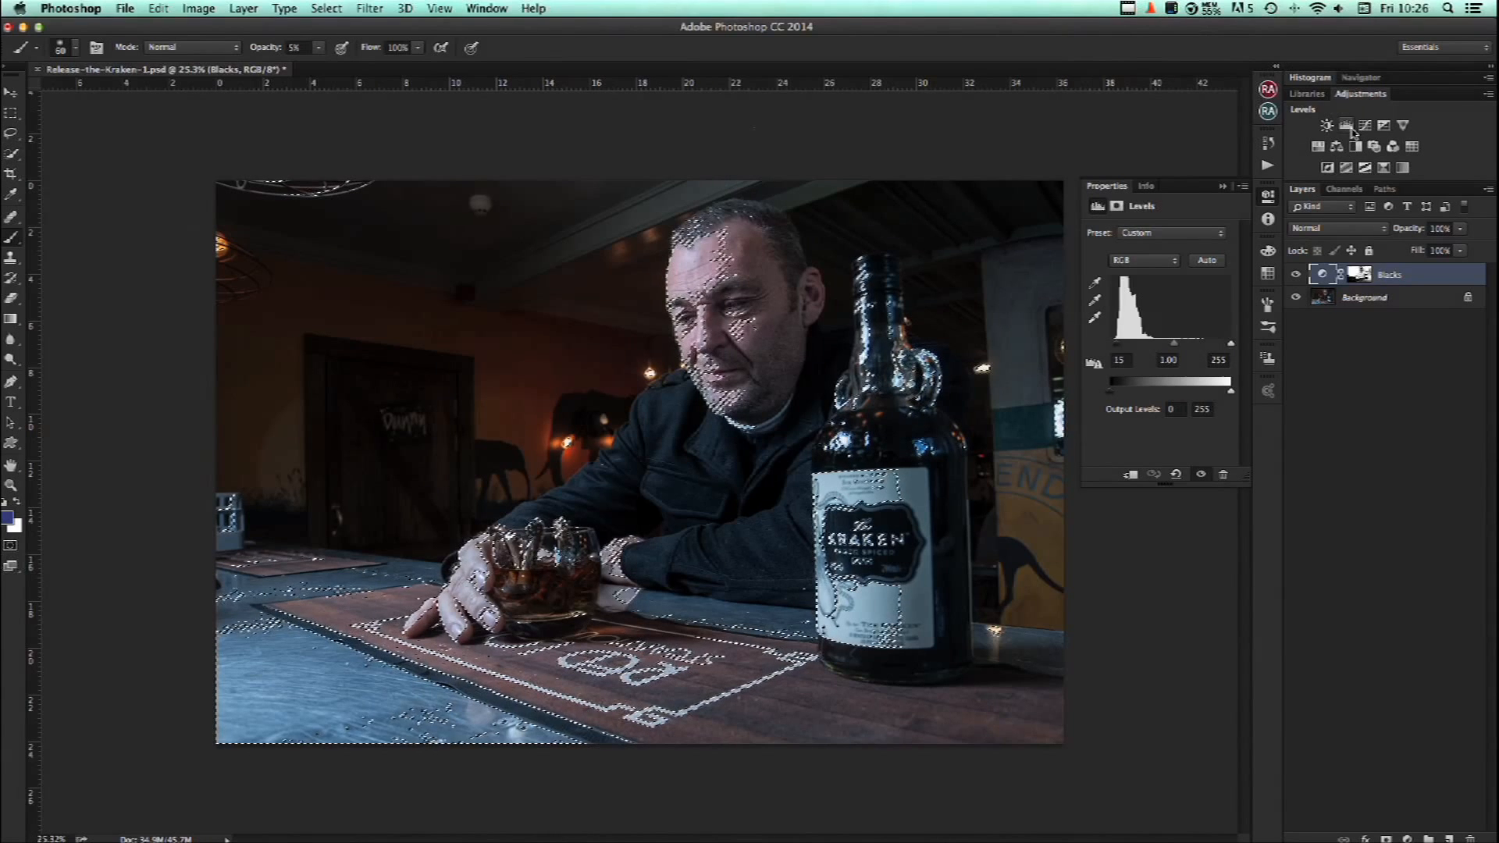
{"action": "left_click", "coordinate": [1346, 125]}
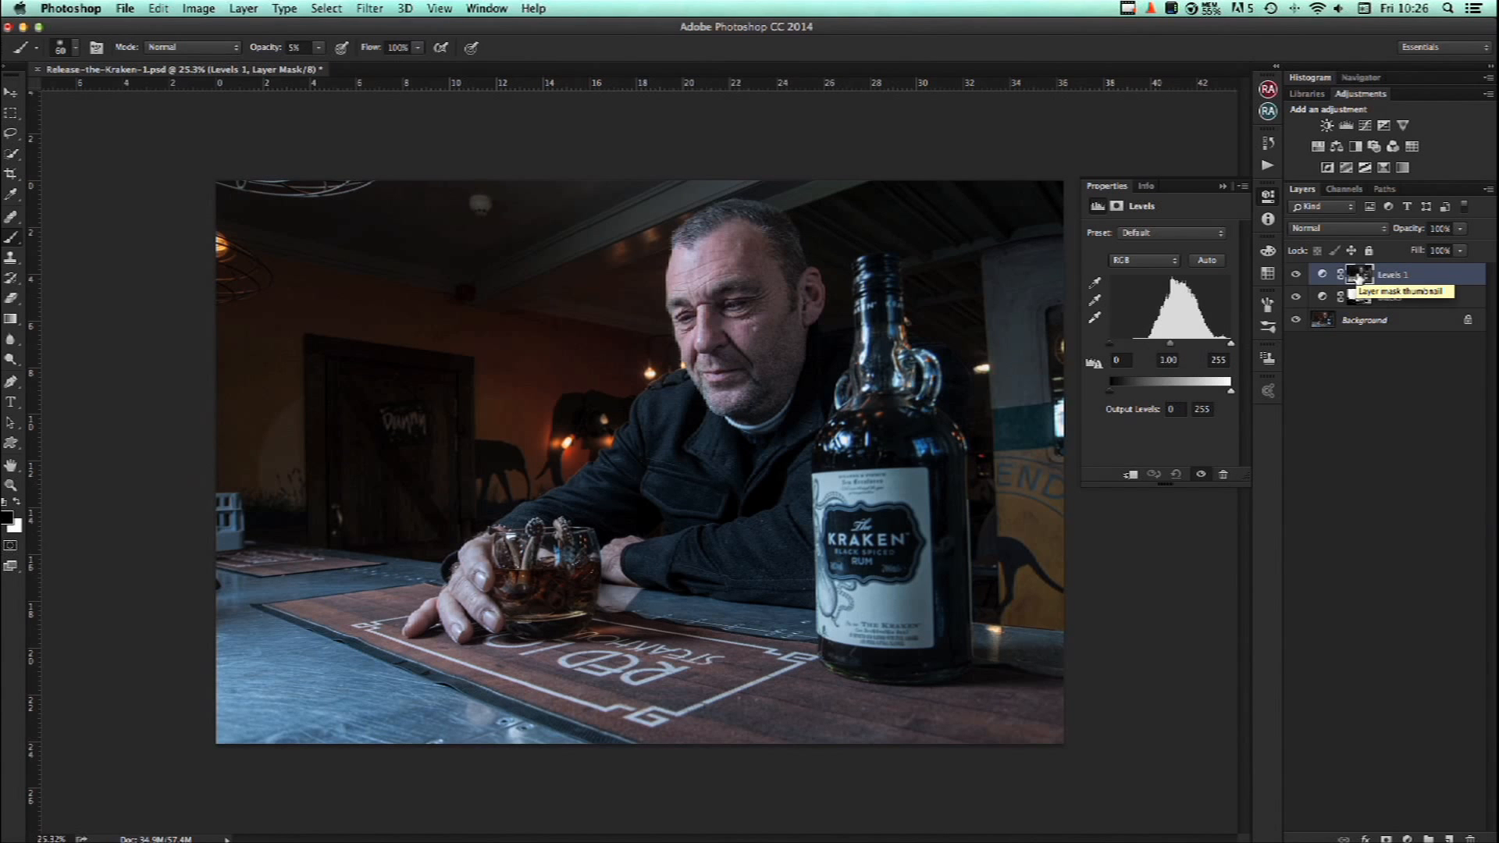
Increase the new Levels layer mask's contrast with Levels, using input black 34 and input white 60.
{"action": "left_click", "coordinate": [1359, 275], "text": "alt"}
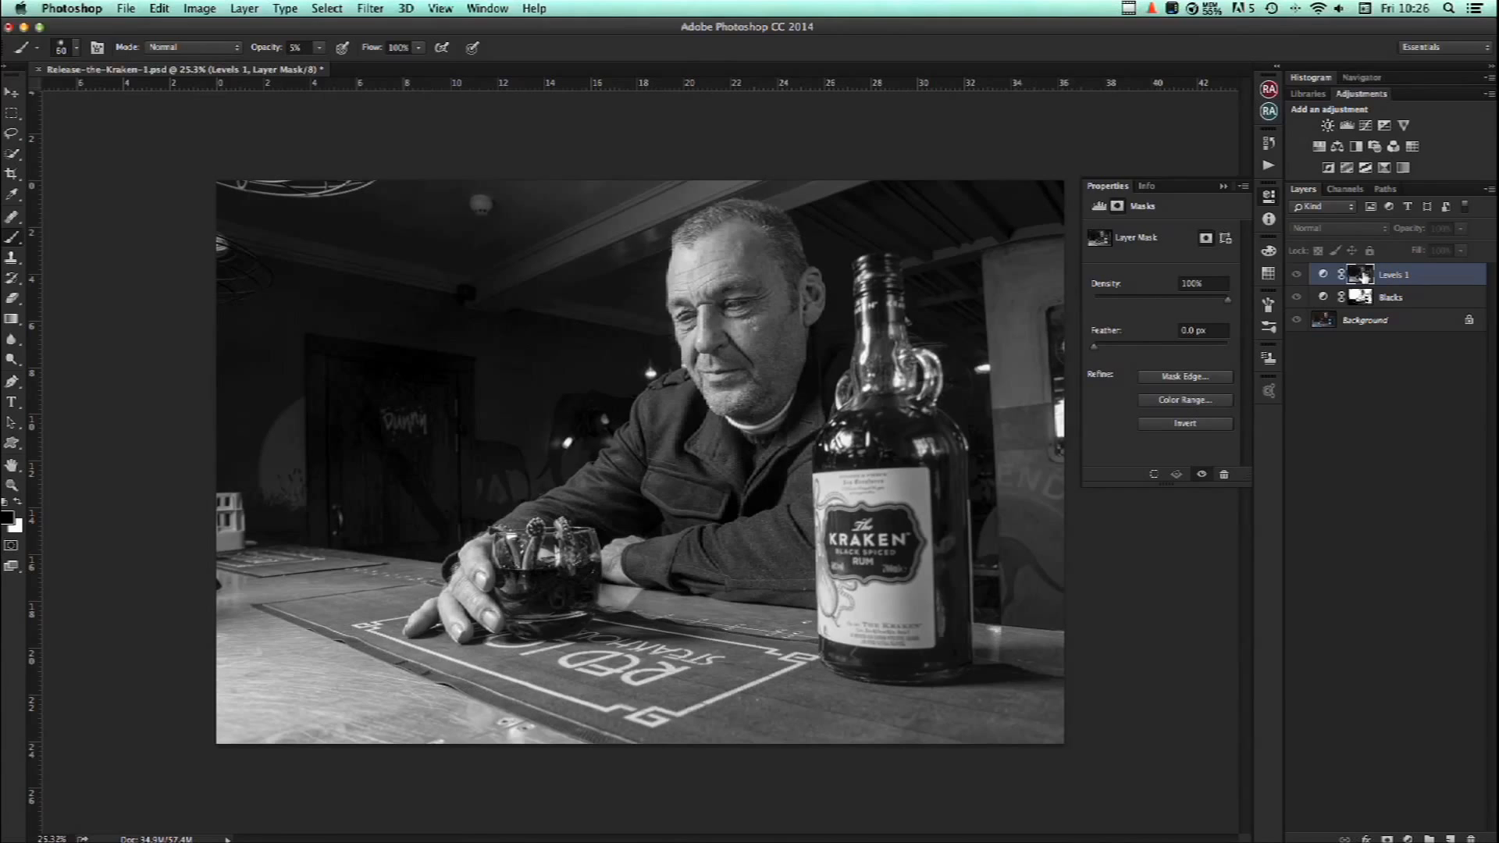
{"action": "key", "text": "super+l"}
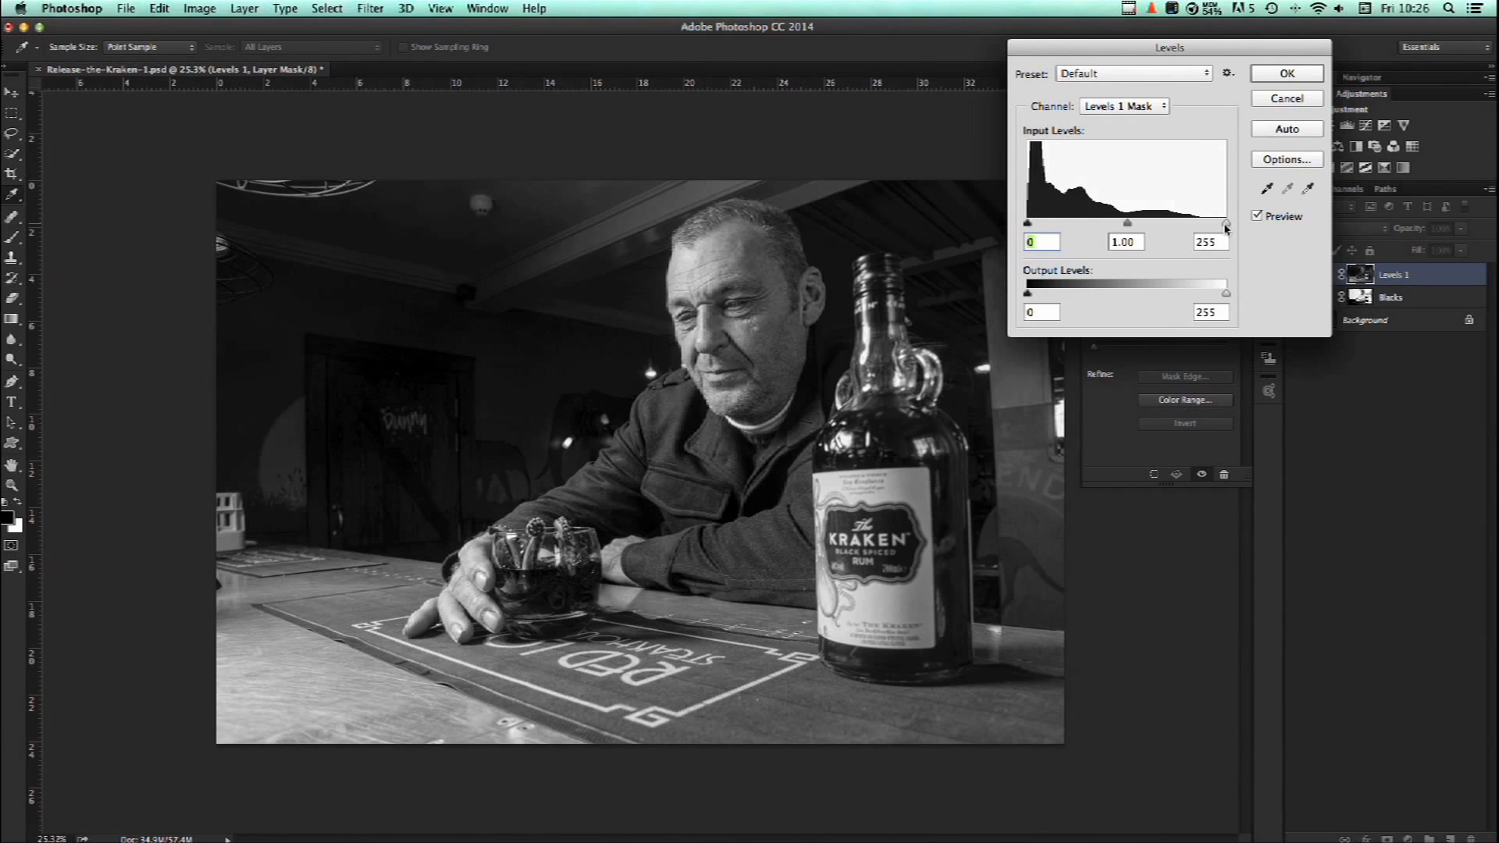
{"action": "left_click_drag", "start_coordinate": [1225, 227], "coordinate": [1157, 227]}
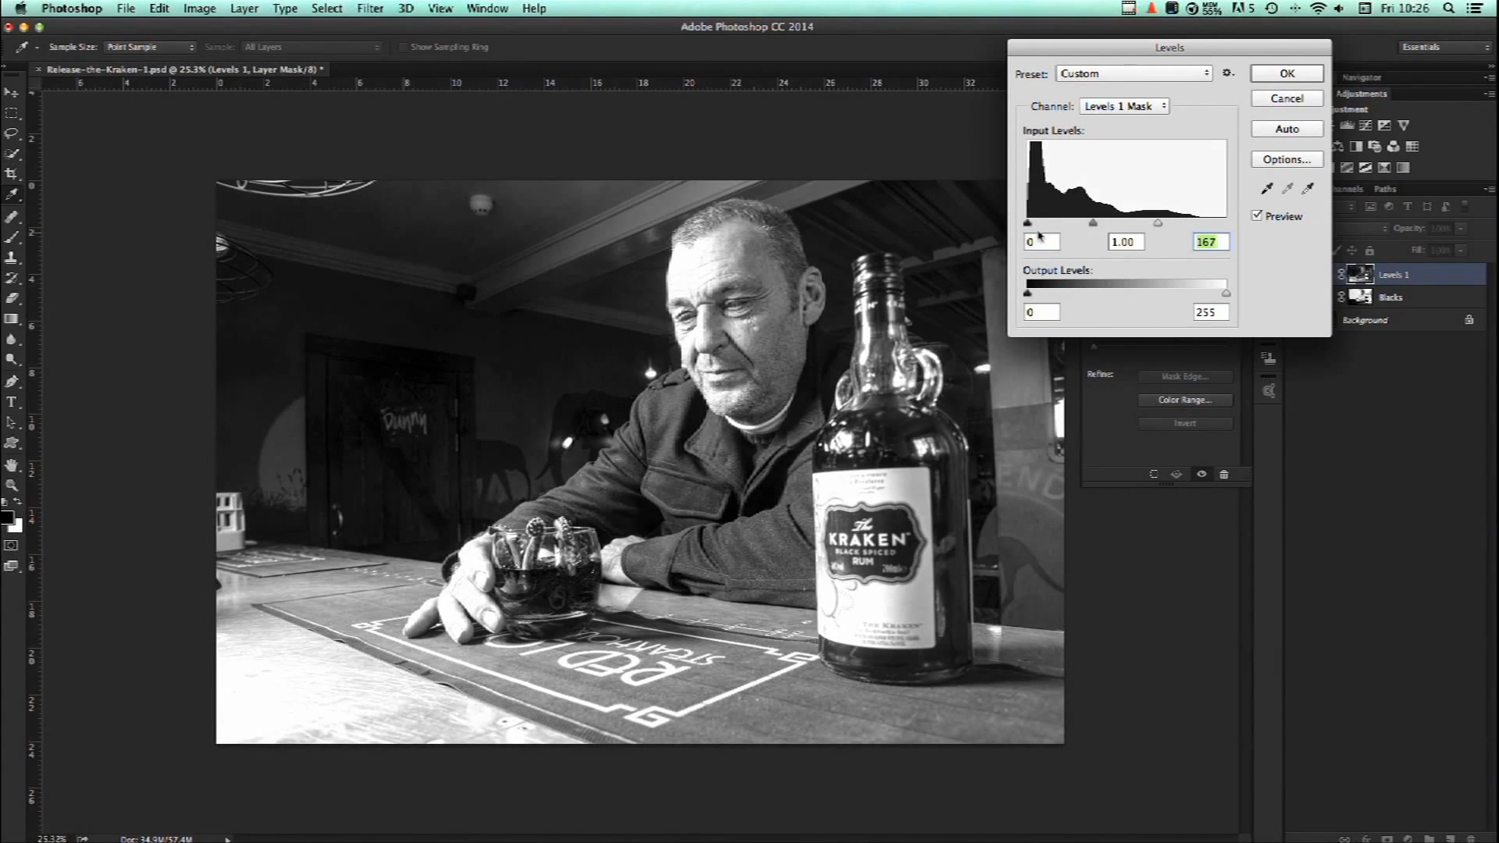
{"action": "left_click_drag", "start_coordinate": [1028, 225], "coordinate": [1041, 225]}
{"action": "left_click_drag", "start_coordinate": [1158, 224], "coordinate": [1056, 225]}
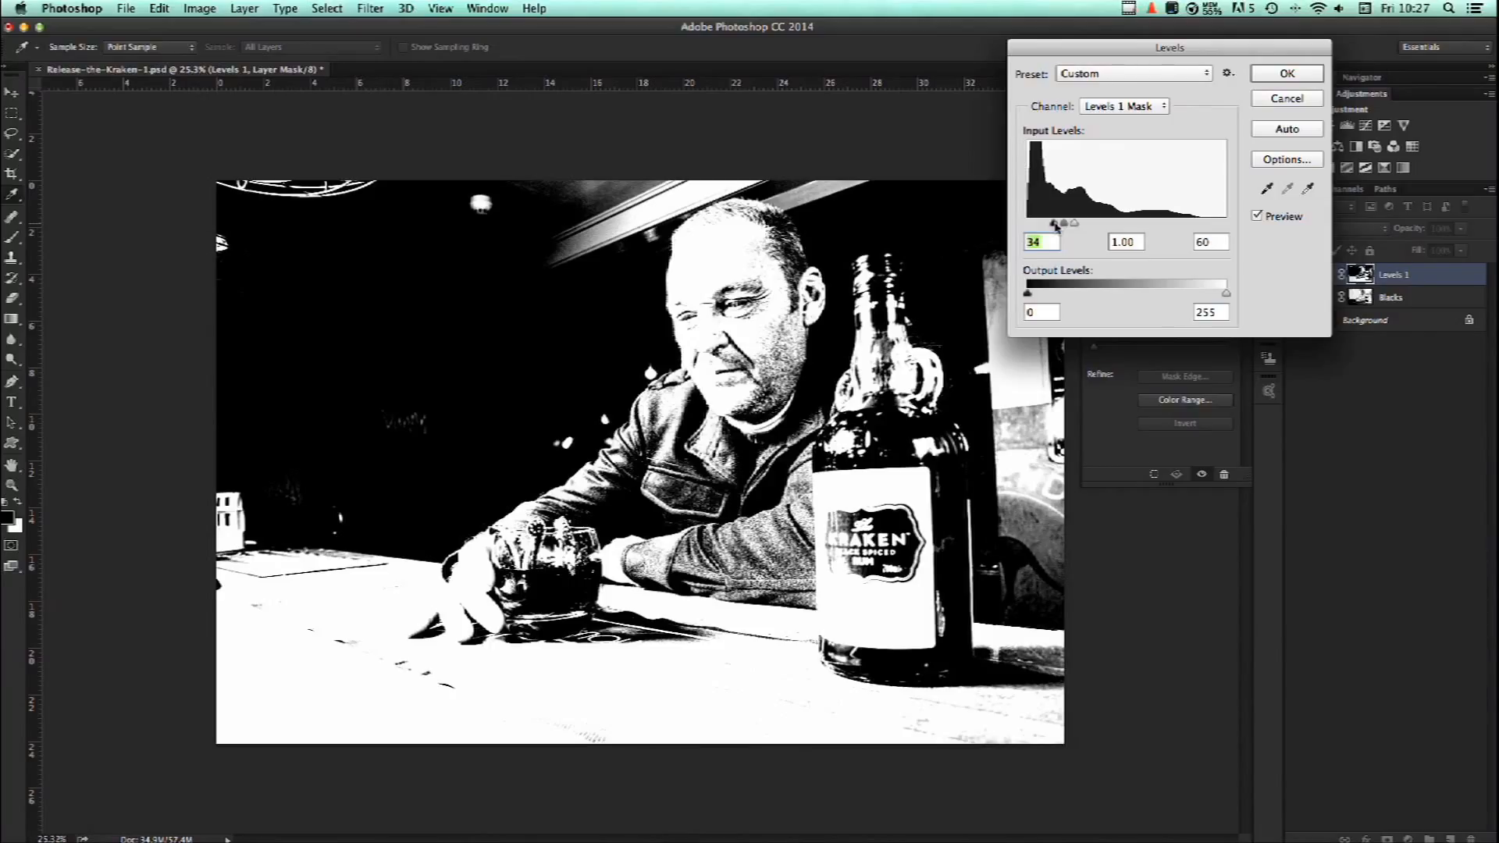
{"action": "left_click", "coordinate": [1298, 73]}
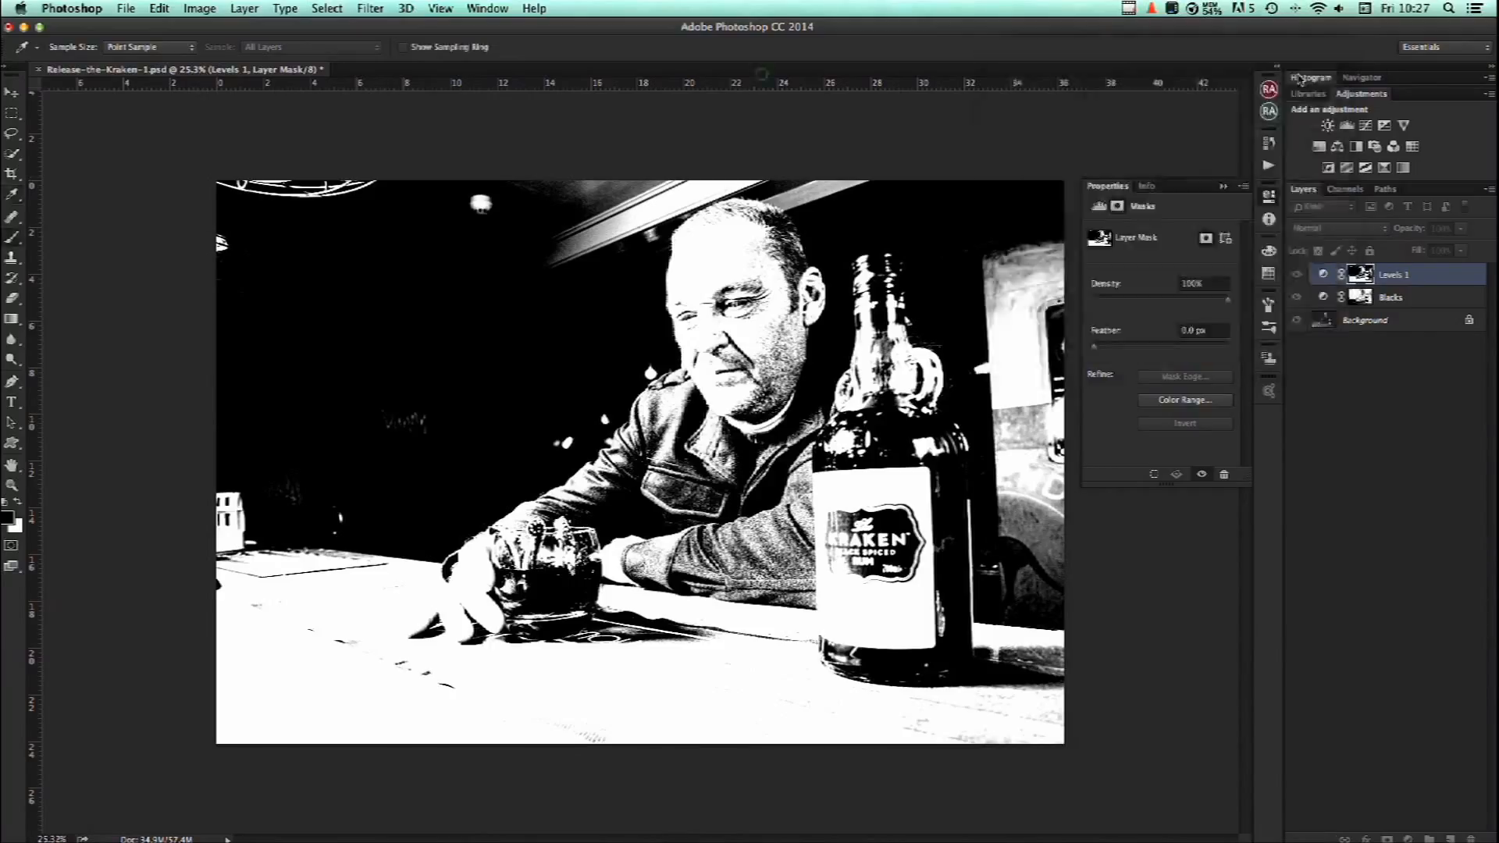
Set the new Levels adjustment layer's RGB input white point to 224 to brighten the highlights.
{"action": "left_click", "coordinate": [1322, 275]}
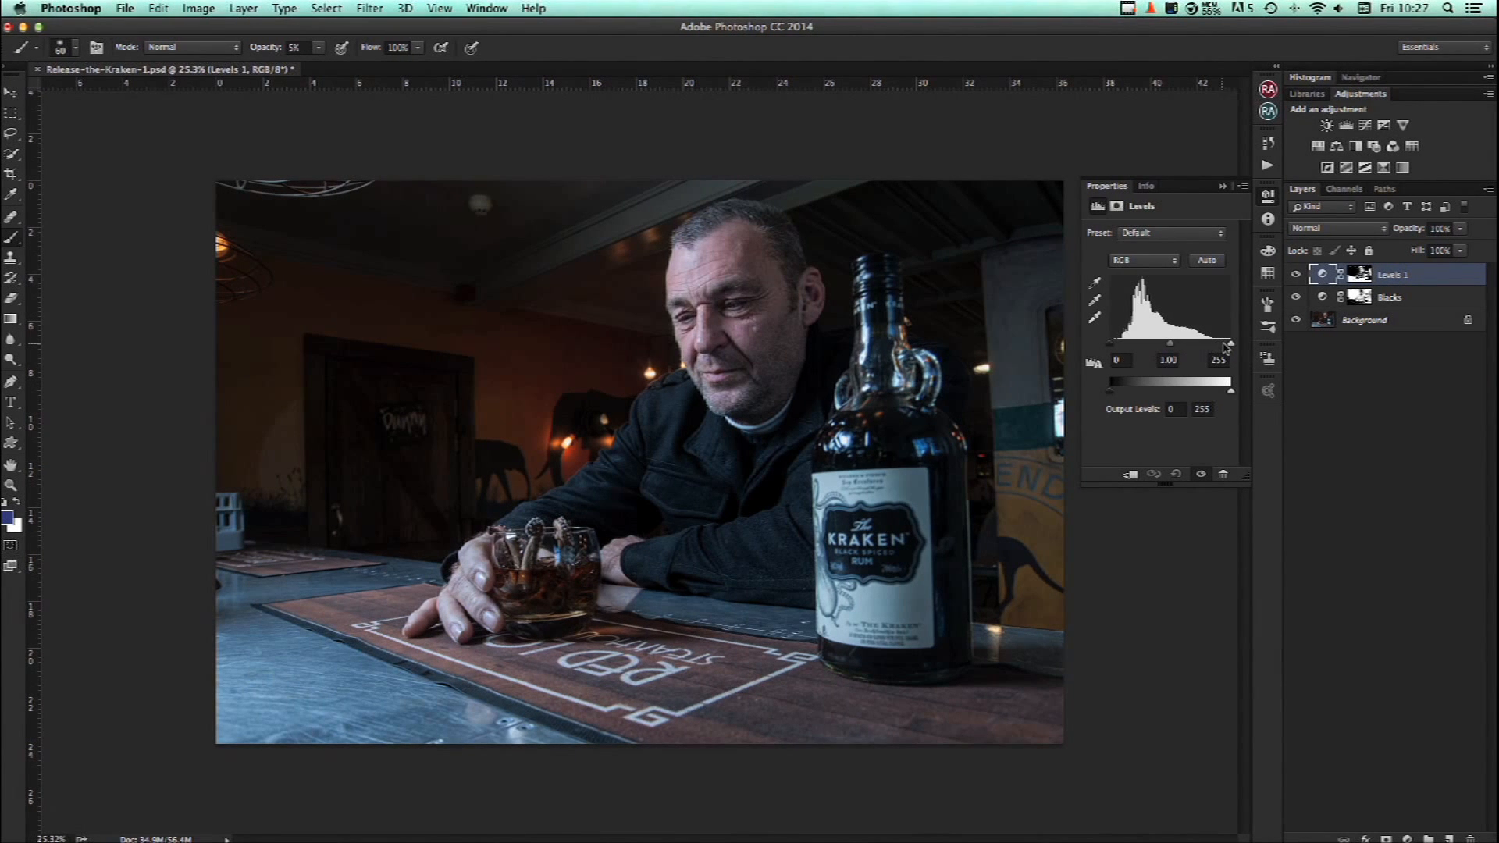
{"action": "left_click_drag", "start_coordinate": [1232, 348], "coordinate": [1217, 349]}
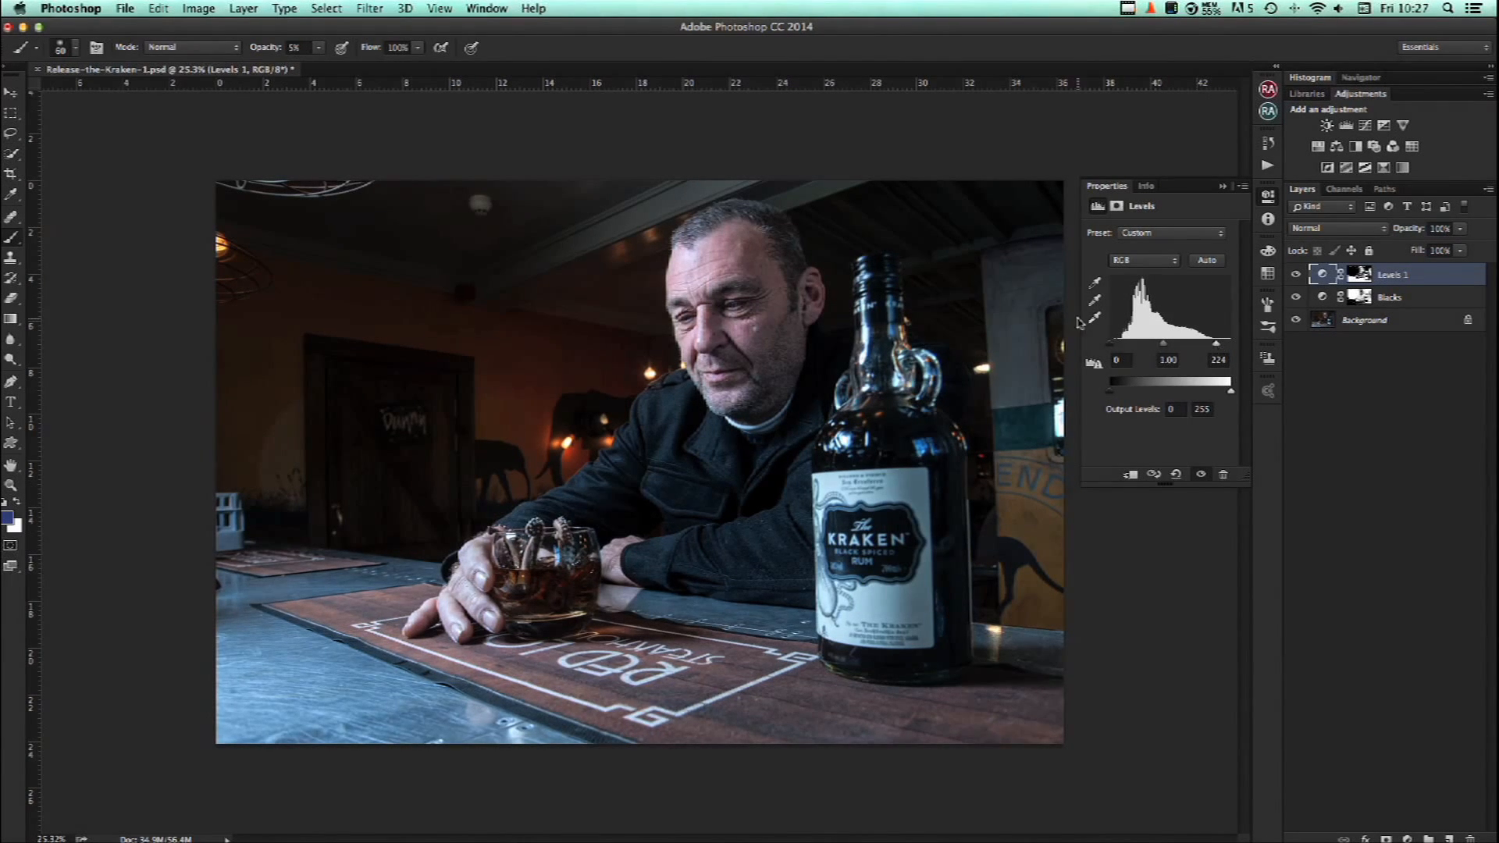
Examine highlight clipping on the bottle and face using the white-point eyedropper's threshold preview.
{"action": "left_click", "coordinate": [1094, 318]}
{"action": "left_click", "coordinate": [878, 312]}
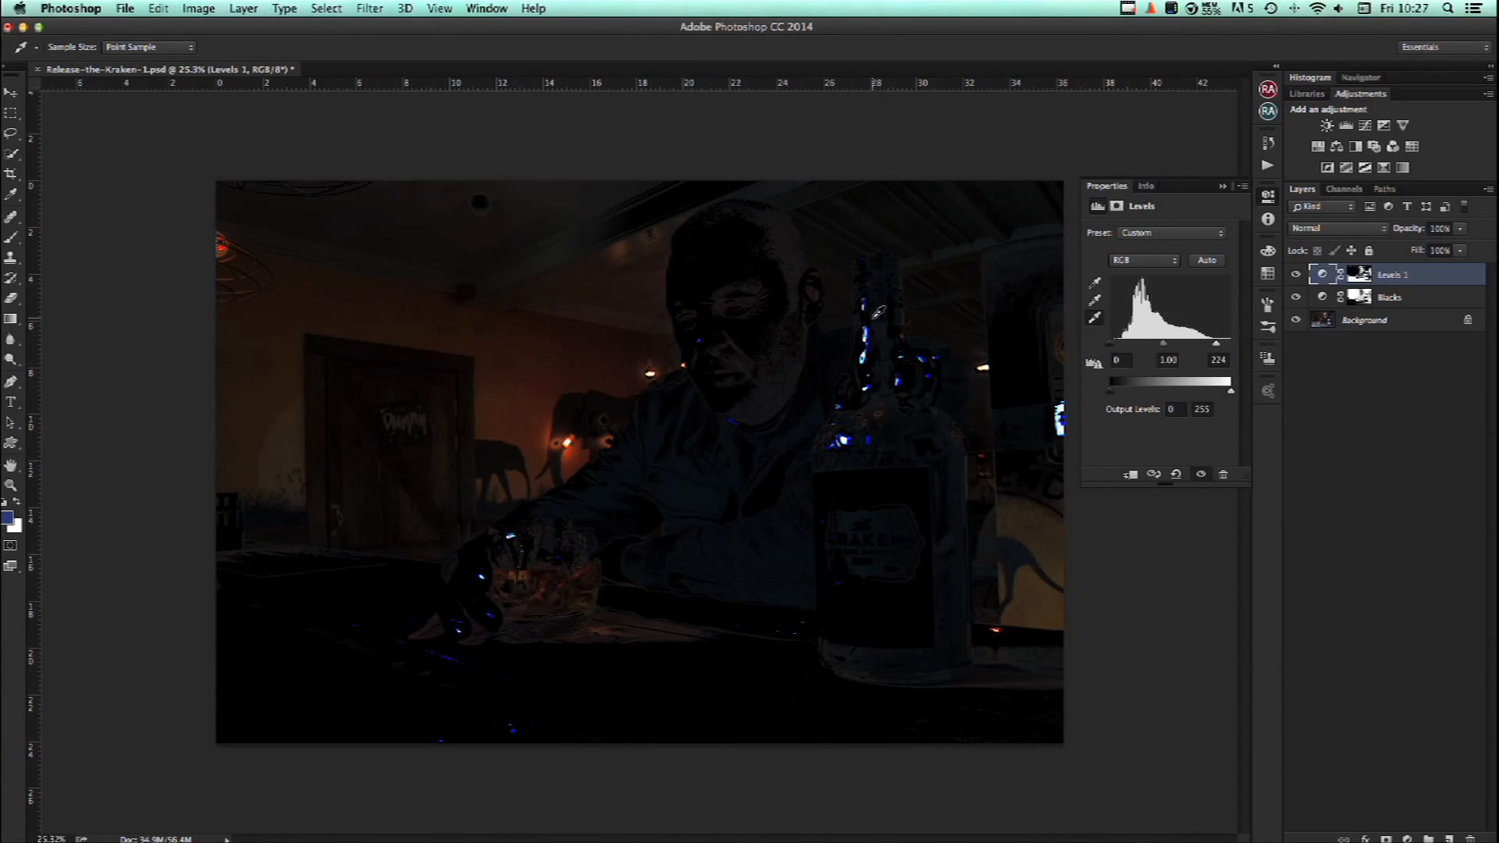
{"action": "key", "text": "super+z"}
{"action": "key", "text": "super+z"}
{"action": "key", "text": "super+z"}
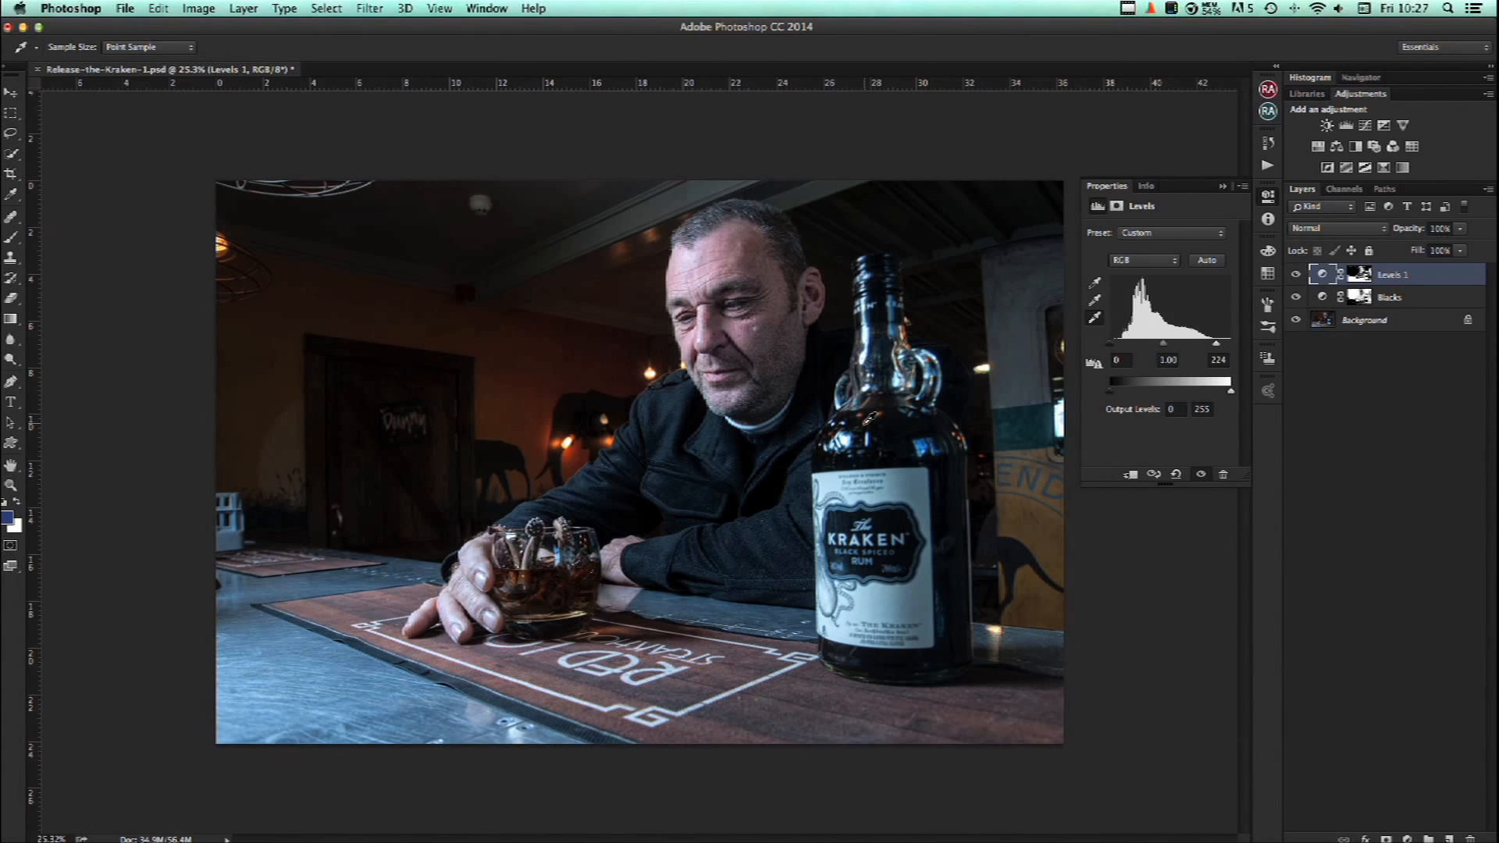
{"action": "key", "text": "alt"}
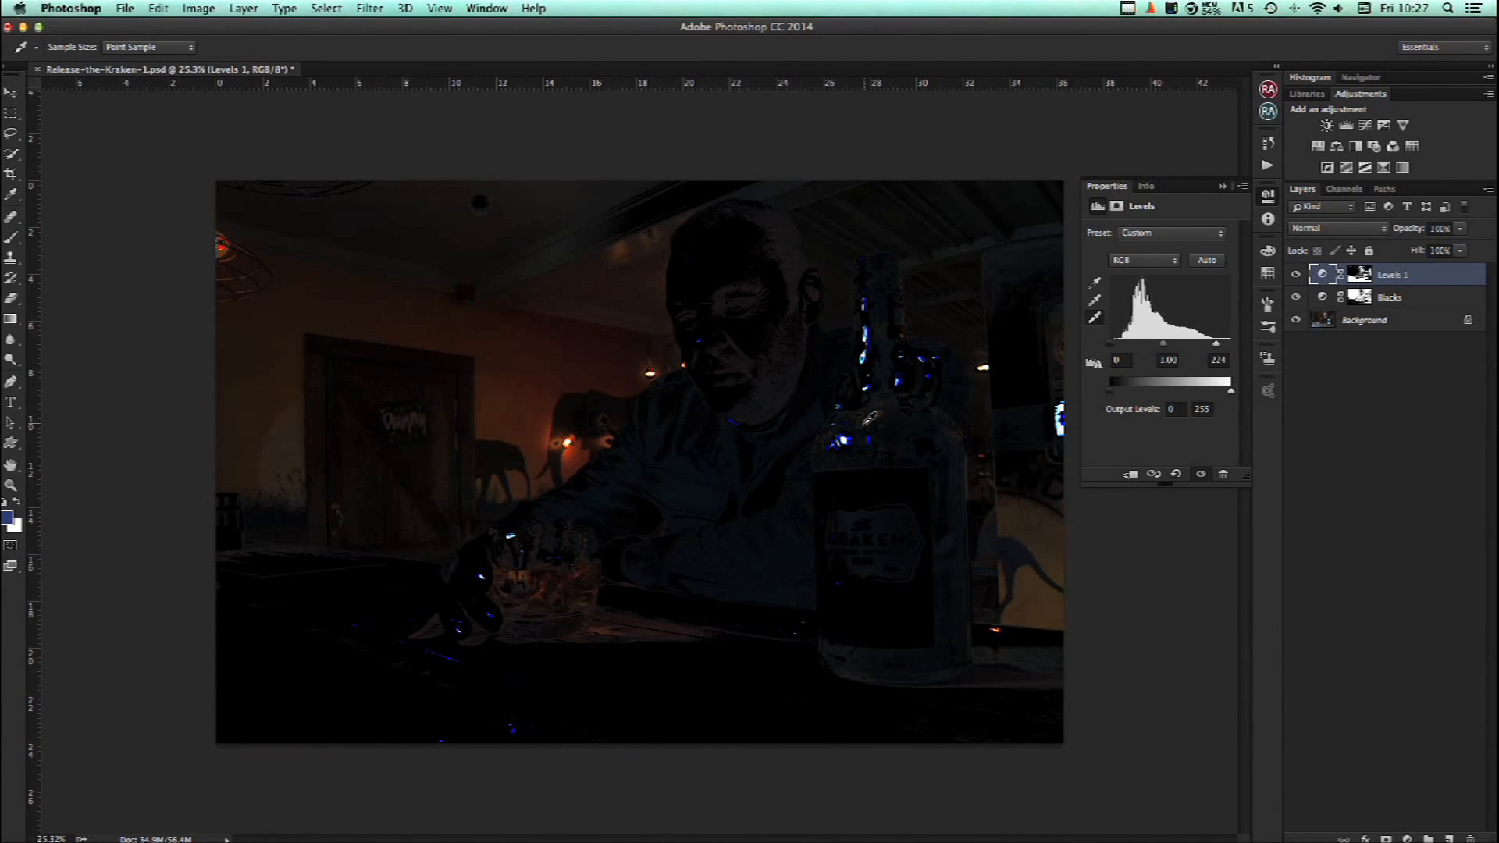
{"action": "key", "text": "alt"}
{"action": "key", "text": "alt"}
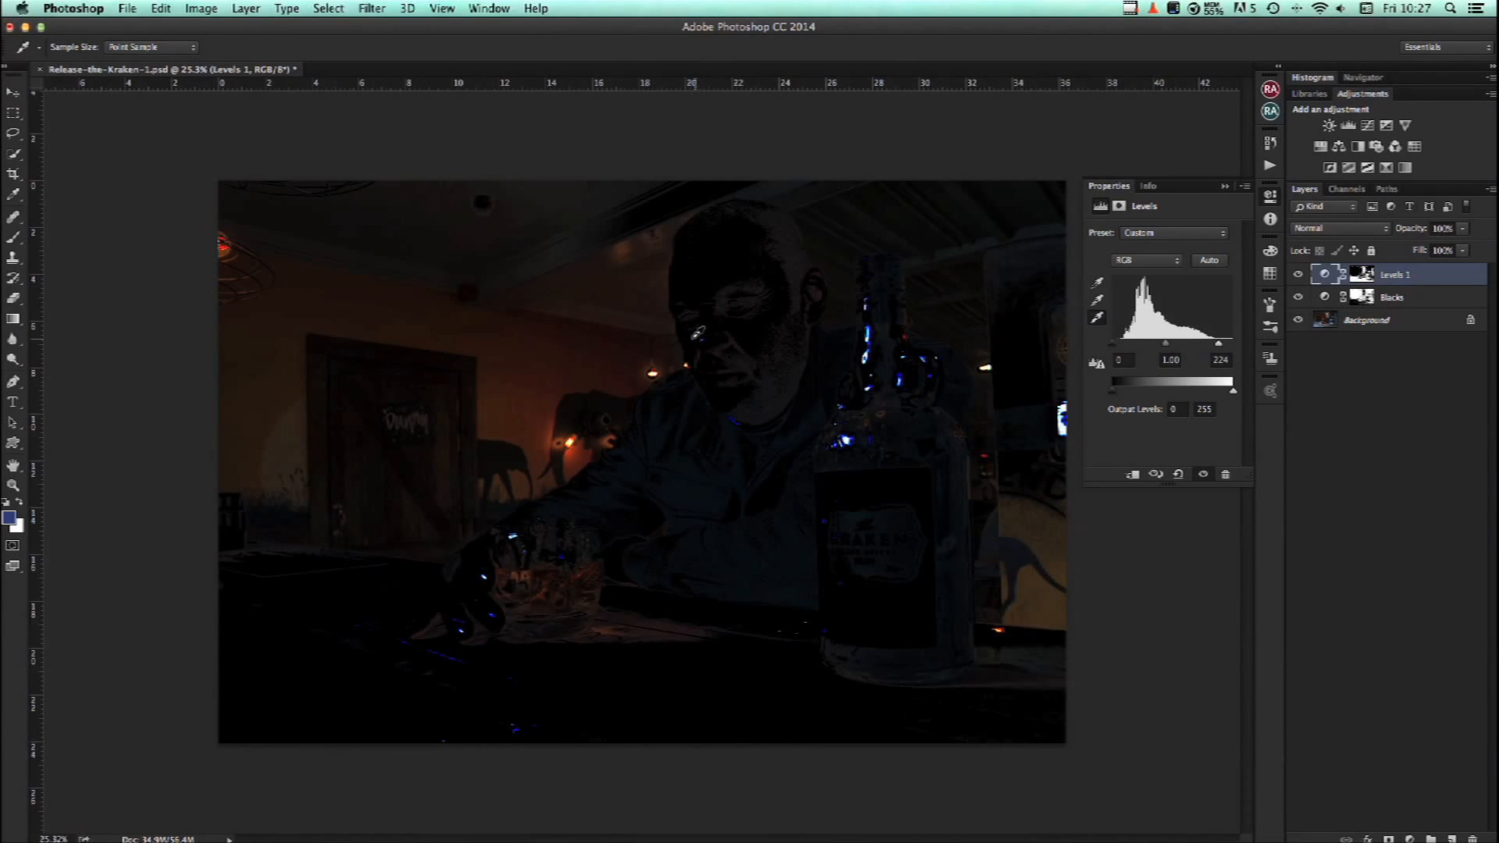
Recheck the clipped highlights on the nose and fingers with the white-point clipping preview.
{"action": "key", "text": "alt"}
{"action": "key", "text": "alt"}
{"action": "key", "text": "alt"}
{"action": "key", "text": "alt"}
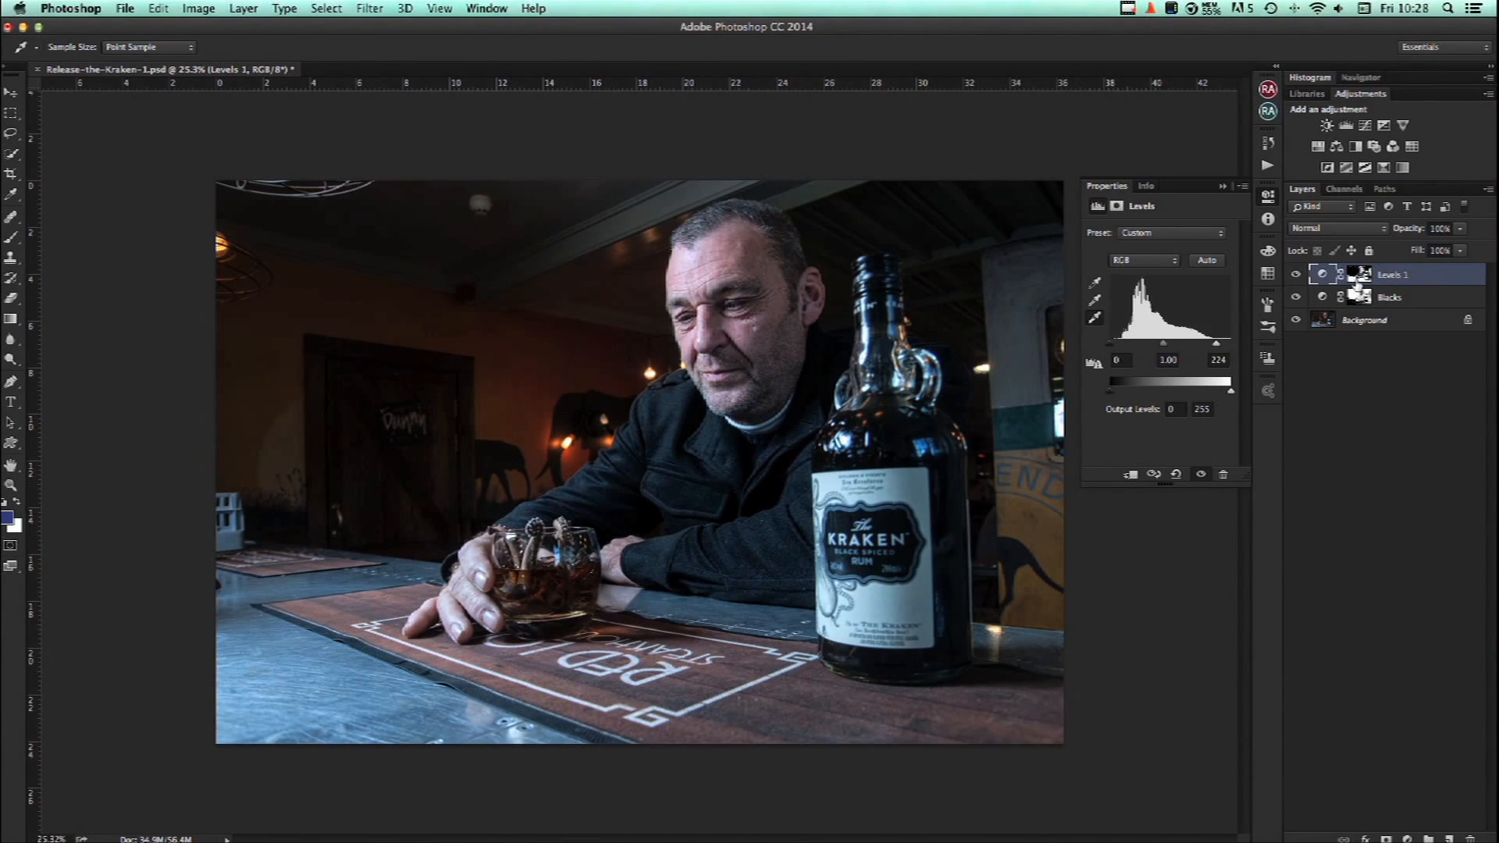
Paint black at 5% brush opacity on the Levels 1 layer mask over the nose and fingers to soften the clipped highlights.
{"action": "left_click", "coordinate": [1358, 275]}
{"action": "key", "text": "b"}
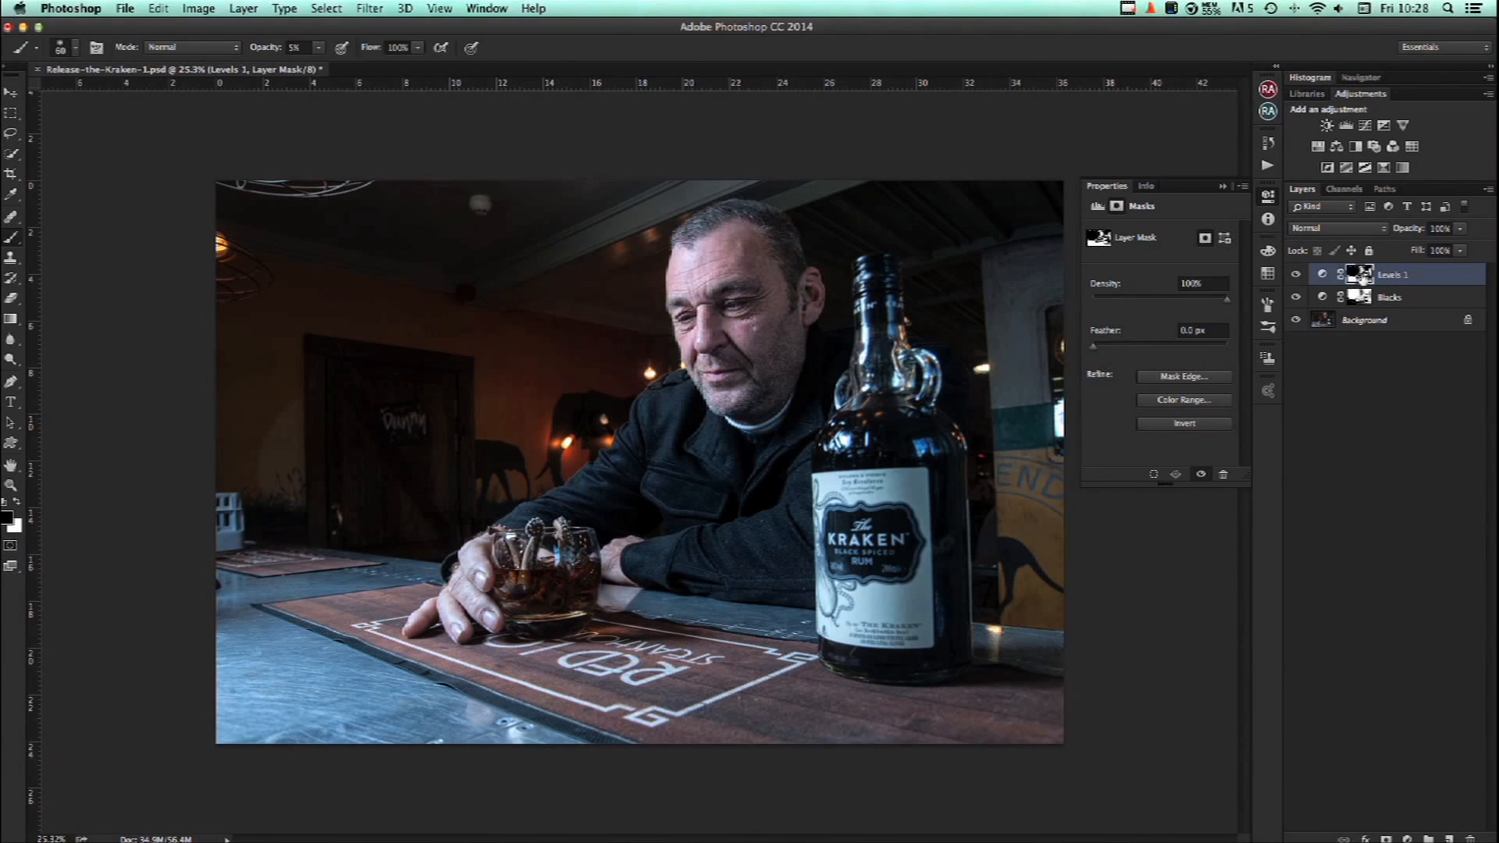
{"action": "key", "text": "0"}
{"action": "key", "text": "5"}
{"action": "key", "text": "5"}
{"action": "key", "text": "0"}
{"action": "key", "text": "5"}
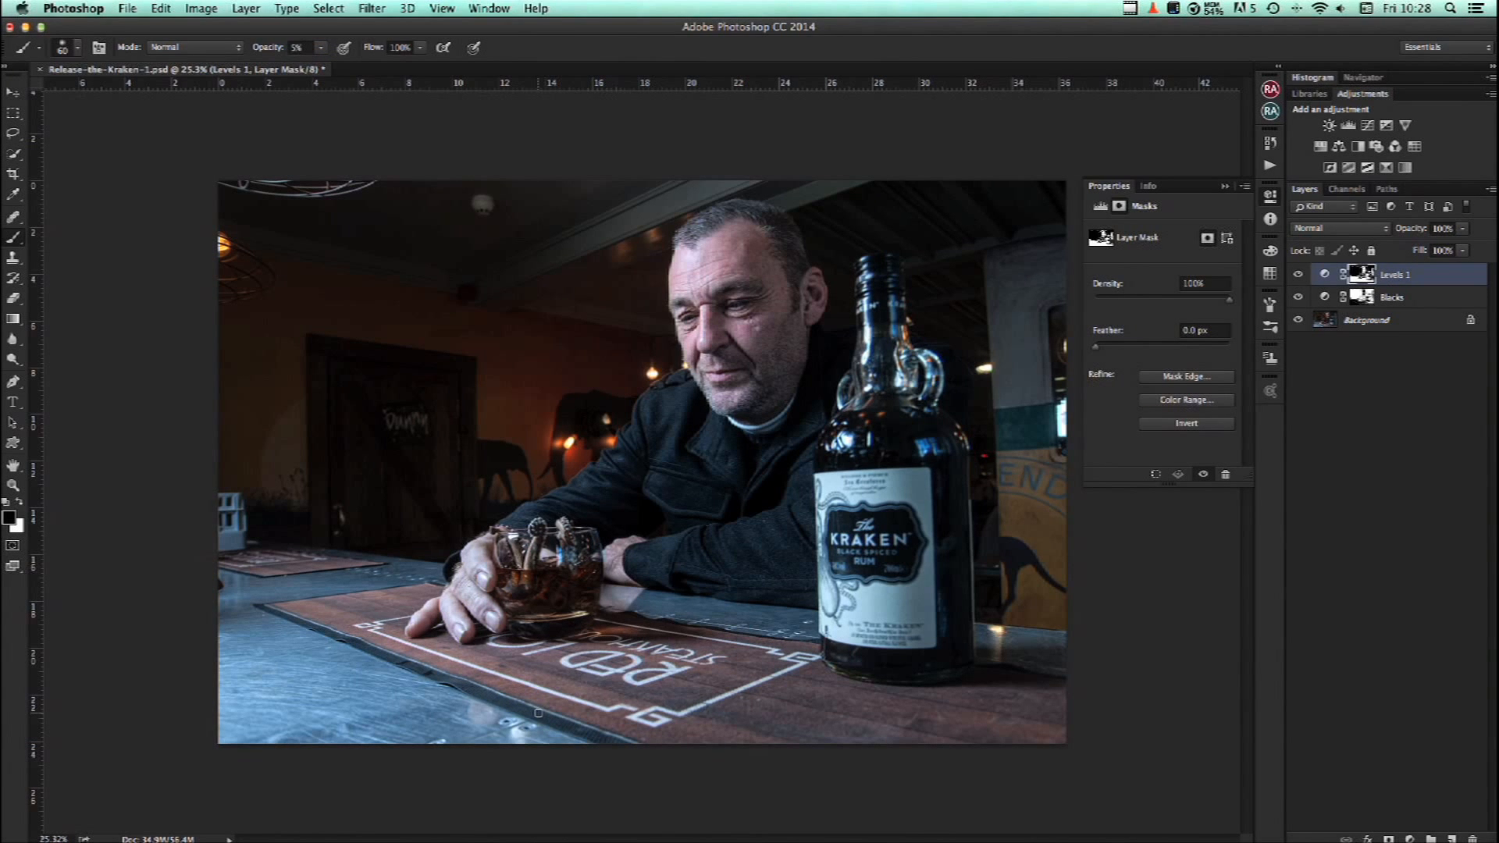
{"action": "left_click_drag", "start_coordinate": [701, 337], "coordinate": [703, 333]}
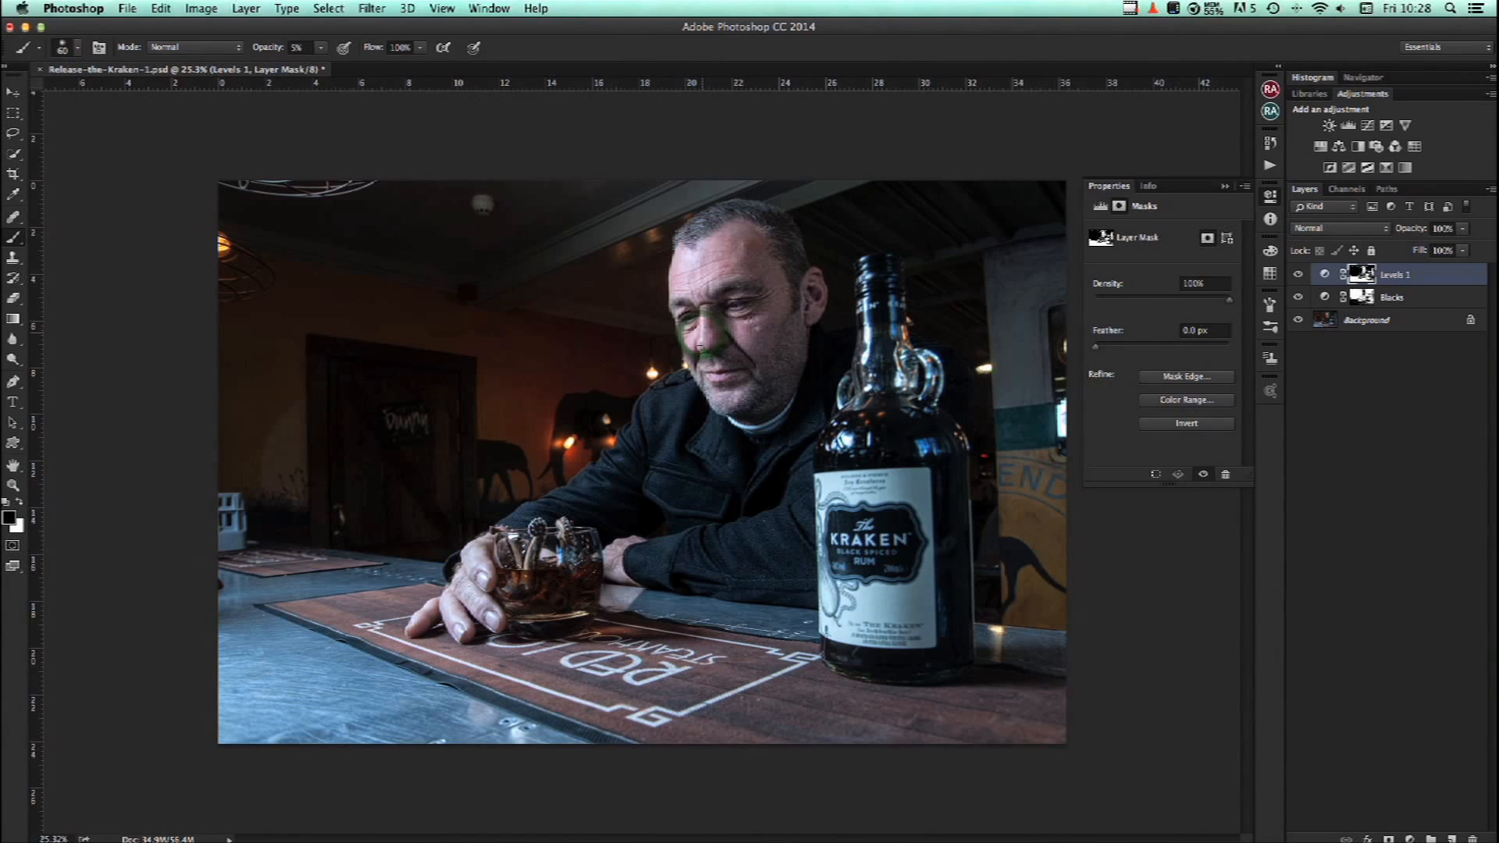
{"action": "mouse_move", "coordinate": [477, 579]}
{"action": "left_mouse_down"}
{"action": "mouse_move", "coordinate": [495, 619]}
{"action": "mouse_move", "coordinate": [463, 629]}
{"action": "mouse_move", "coordinate": [495, 609]}
{"action": "mouse_move", "coordinate": [484, 582]}
{"action": "left_mouse_up"}
{"action": "left_click_drag", "start_coordinate": [695, 335], "coordinate": [697, 336]}
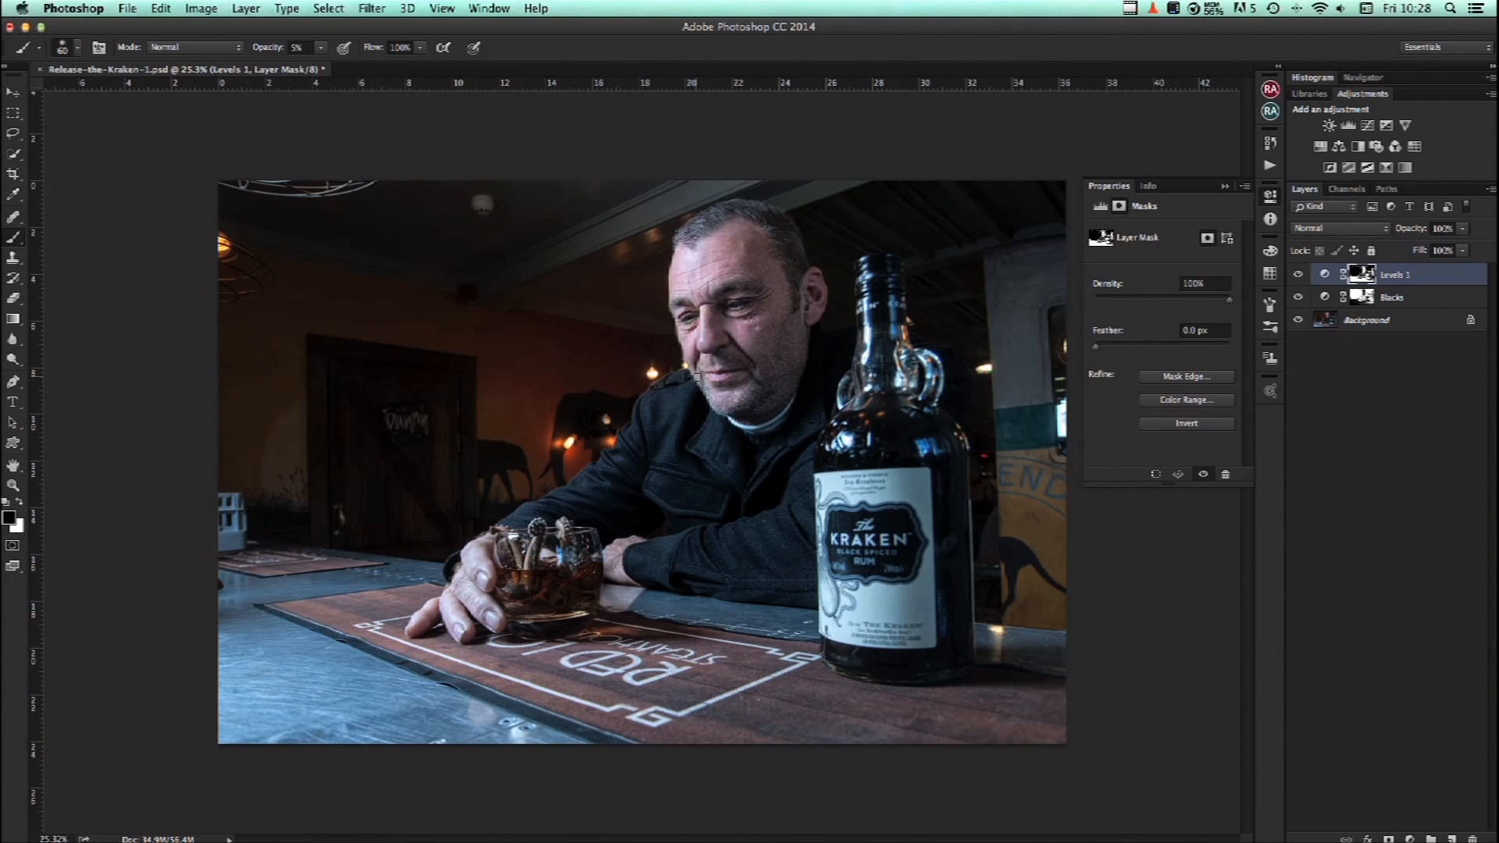
Rename the Levels 1 layer to Whites and compare the photo with the layer hidden and shown.
{"action": "left_click", "coordinate": [1398, 277]}
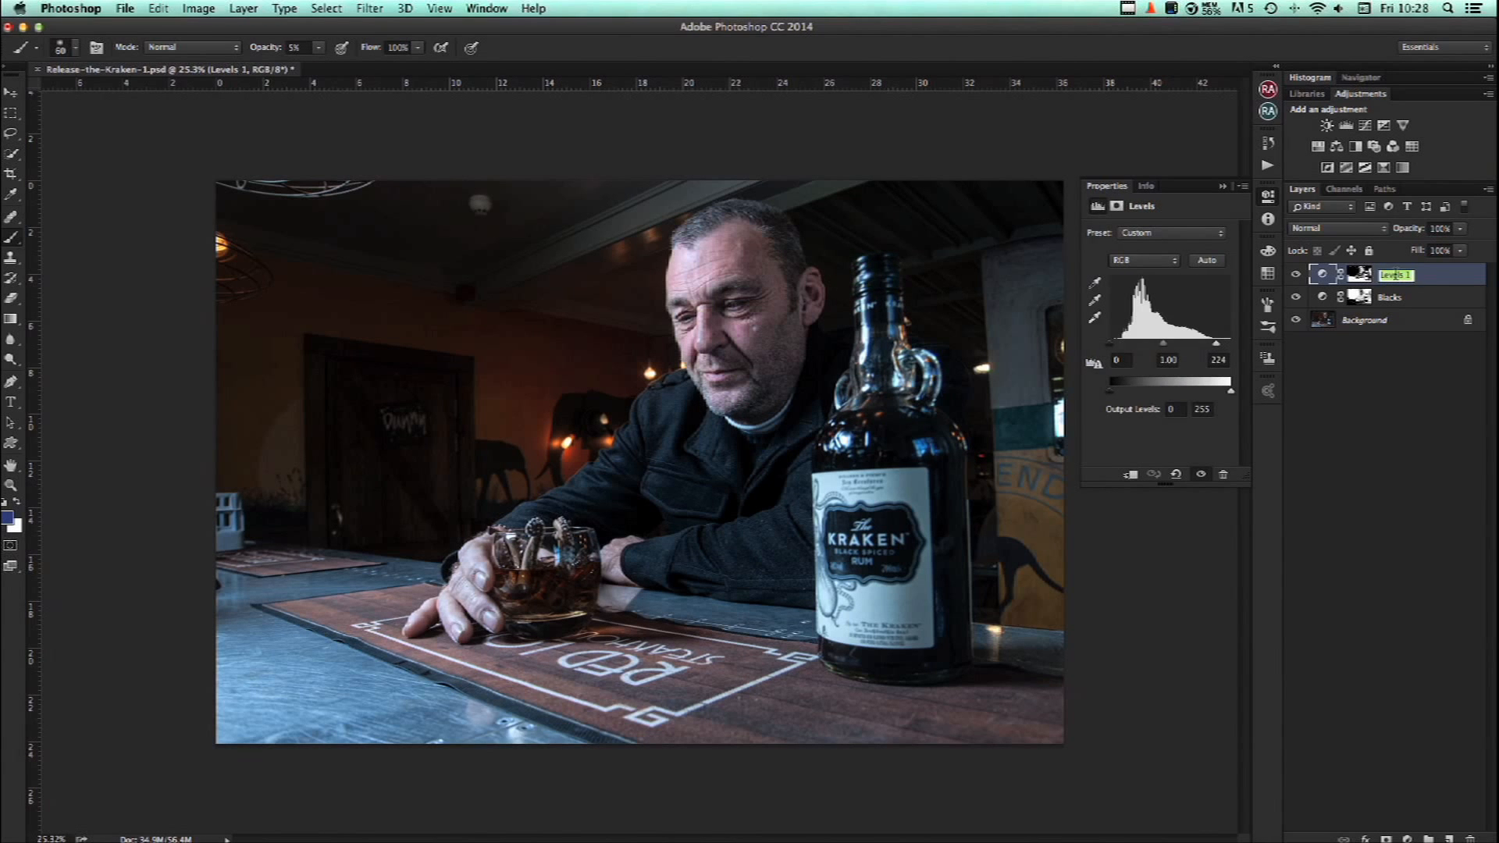
{"action": "double_click", "coordinate": [1397, 277]}
{"action": "type", "text": "Whites"}
{"action": "key", "text": "Return"}
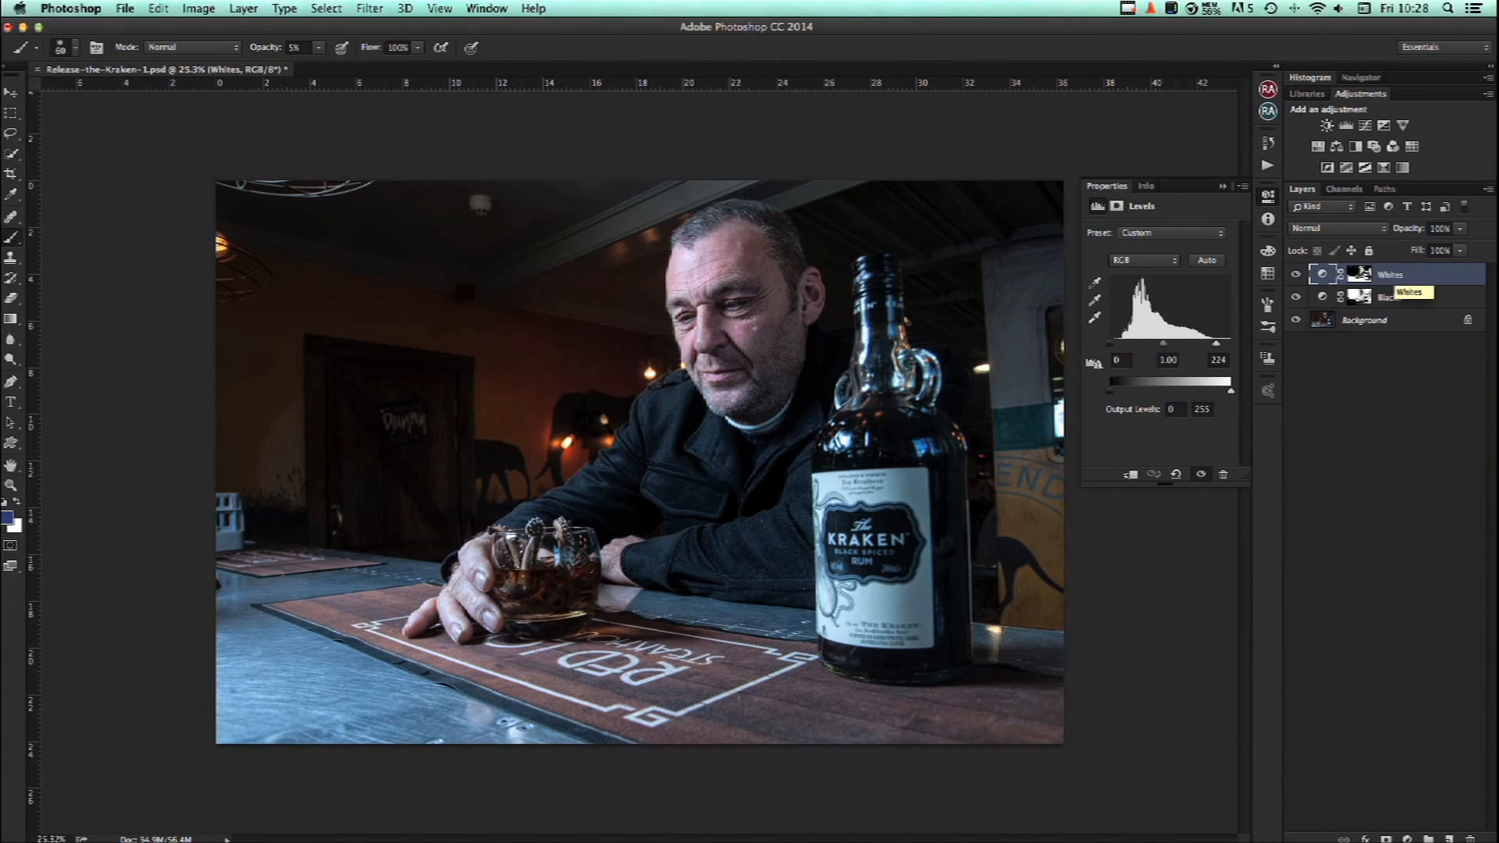
{"action": "left_click", "coordinate": [1296, 274]}
{"action": "left_click", "coordinate": [1296, 274]}
{"action": "left_click", "coordinate": [1296, 274]}
{"action": "left_click", "coordinate": [1295, 274]}
{"action": "left_click", "coordinate": [1295, 274]}
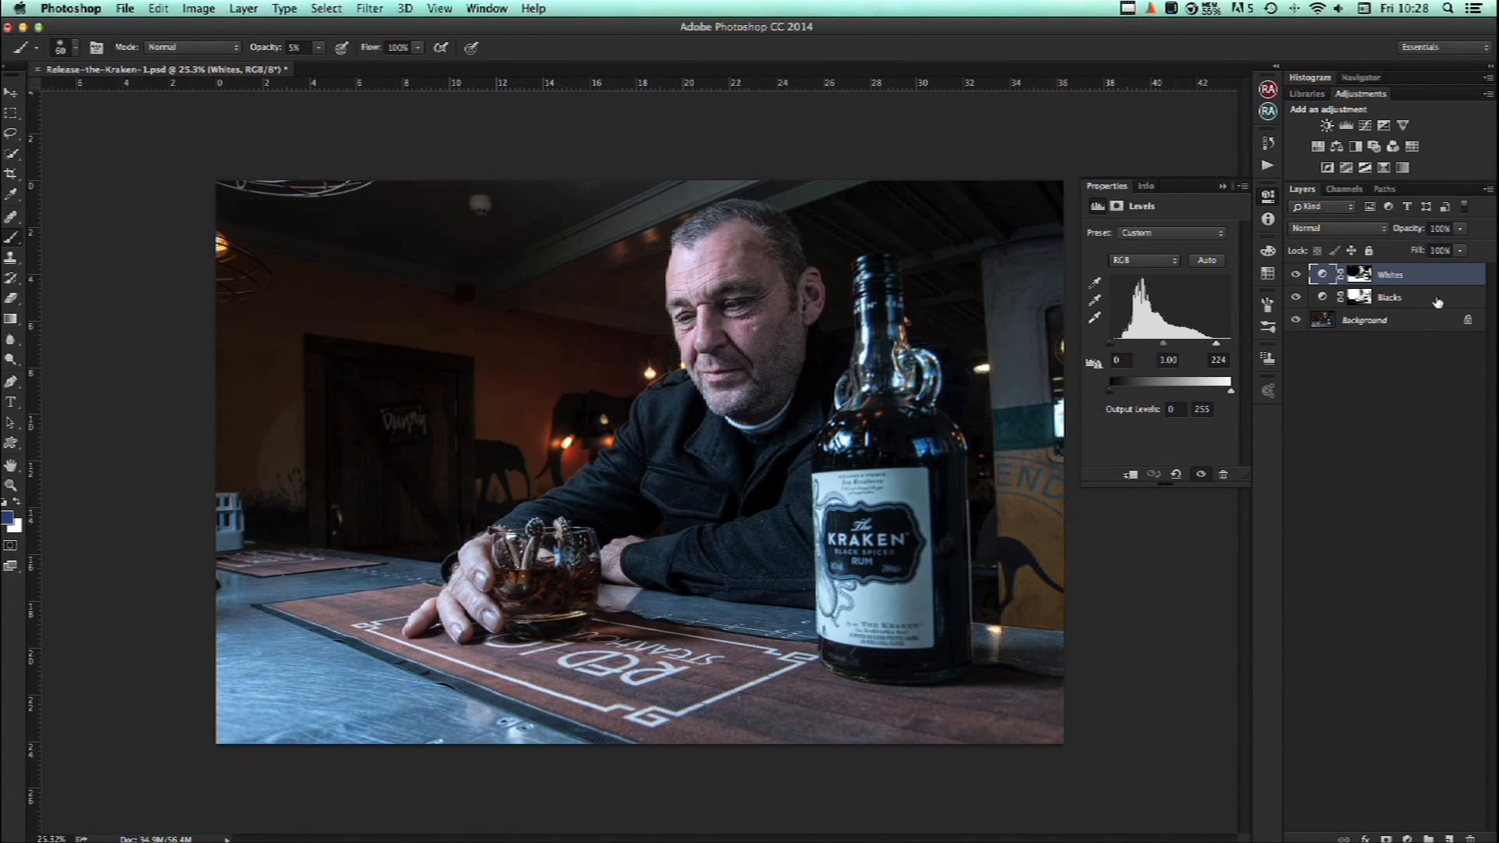
Group the Whites and Blacks adjustment layers and name the group Contrast.
{"action": "left_click", "coordinate": [1436, 300], "text": "shift"}
{"action": "key", "text": "super+g"}
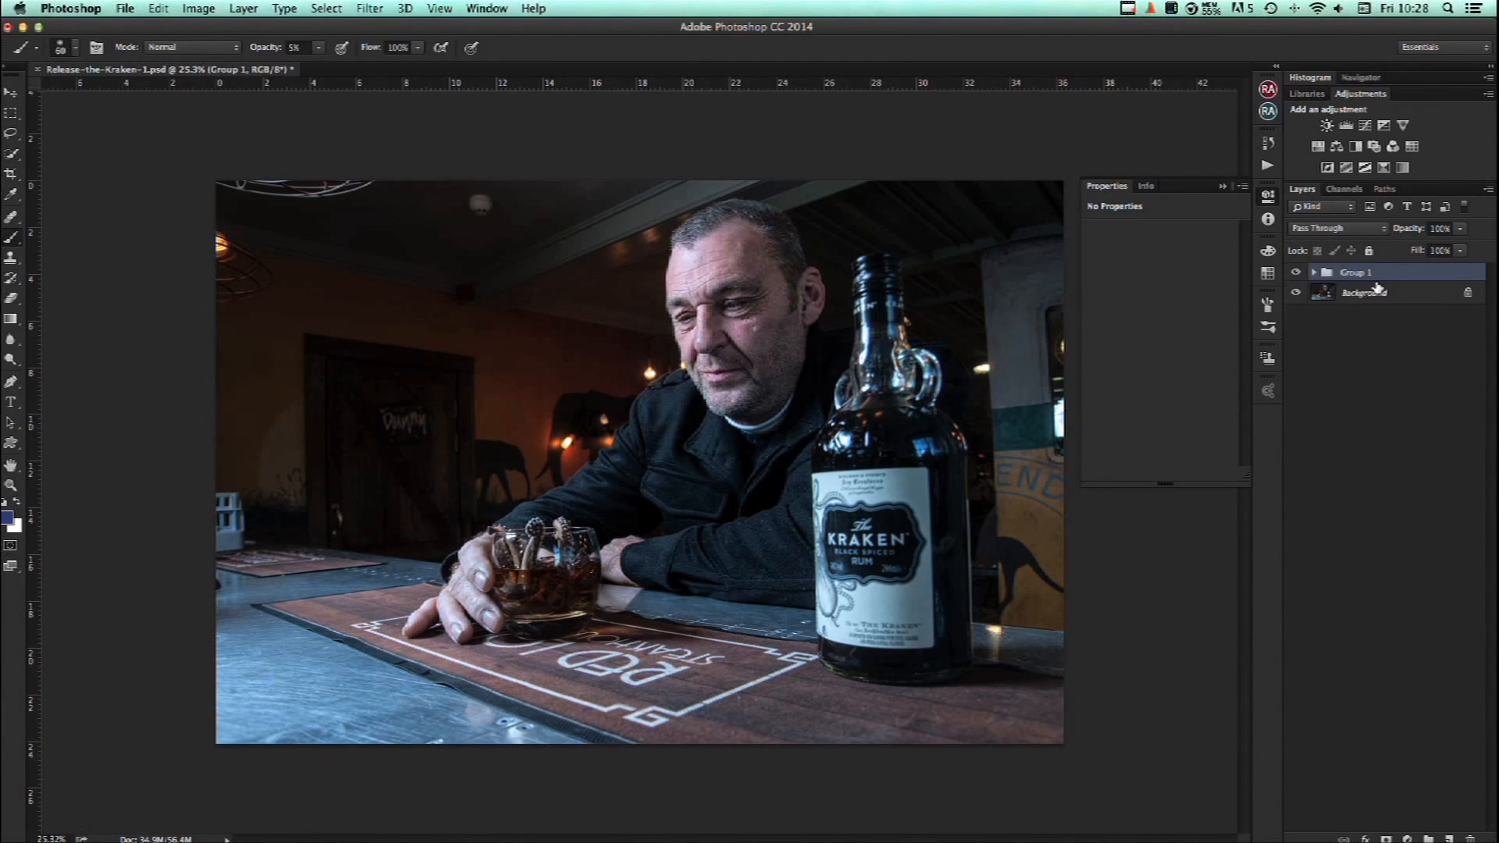
{"action": "double_click", "coordinate": [1358, 273]}
{"action": "type", "text": "Contrast"}
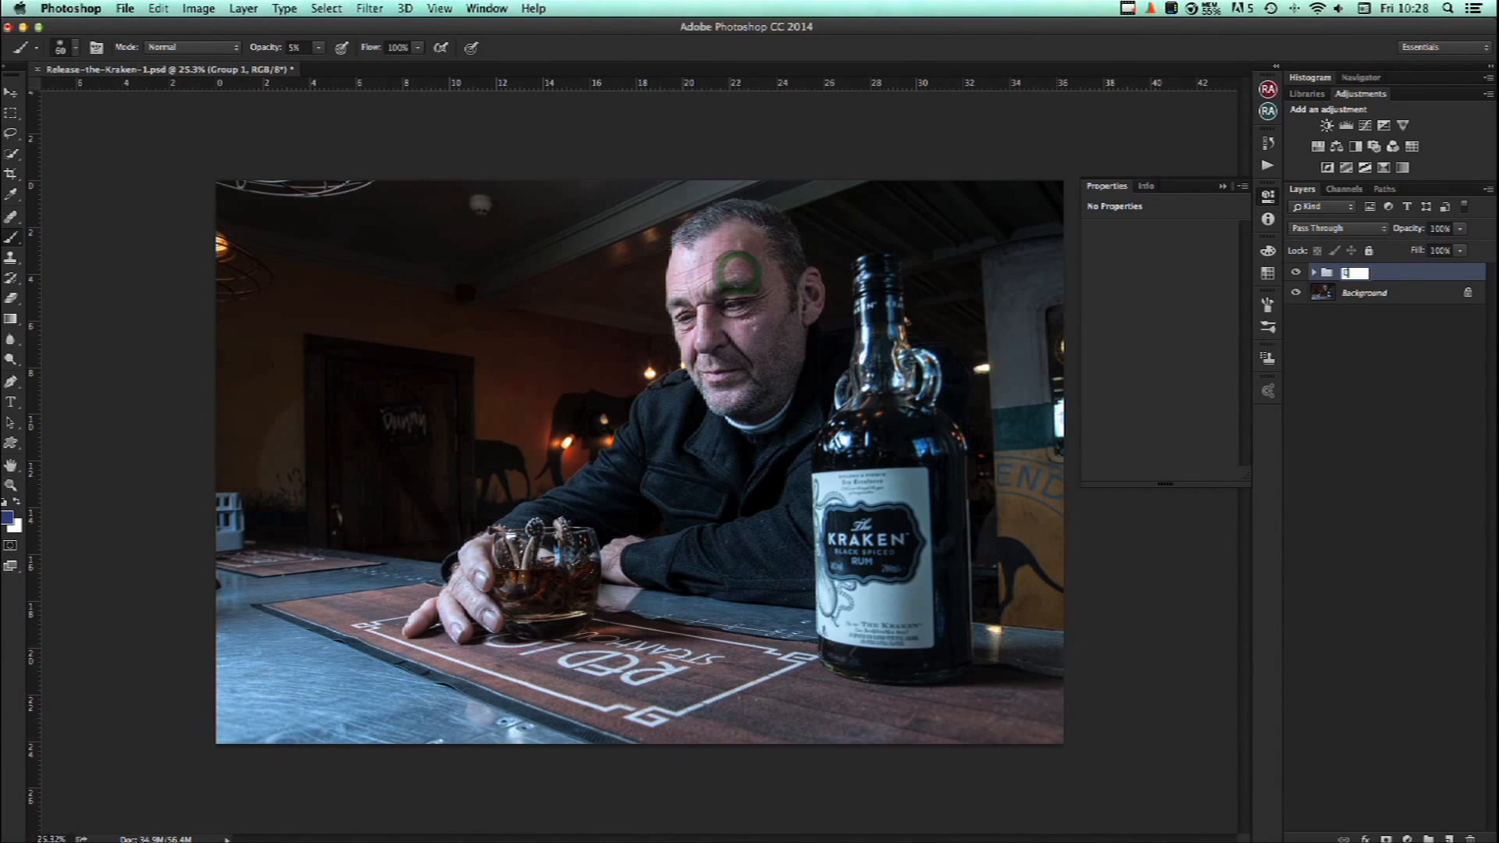
{"action": "key", "text": "Return"}
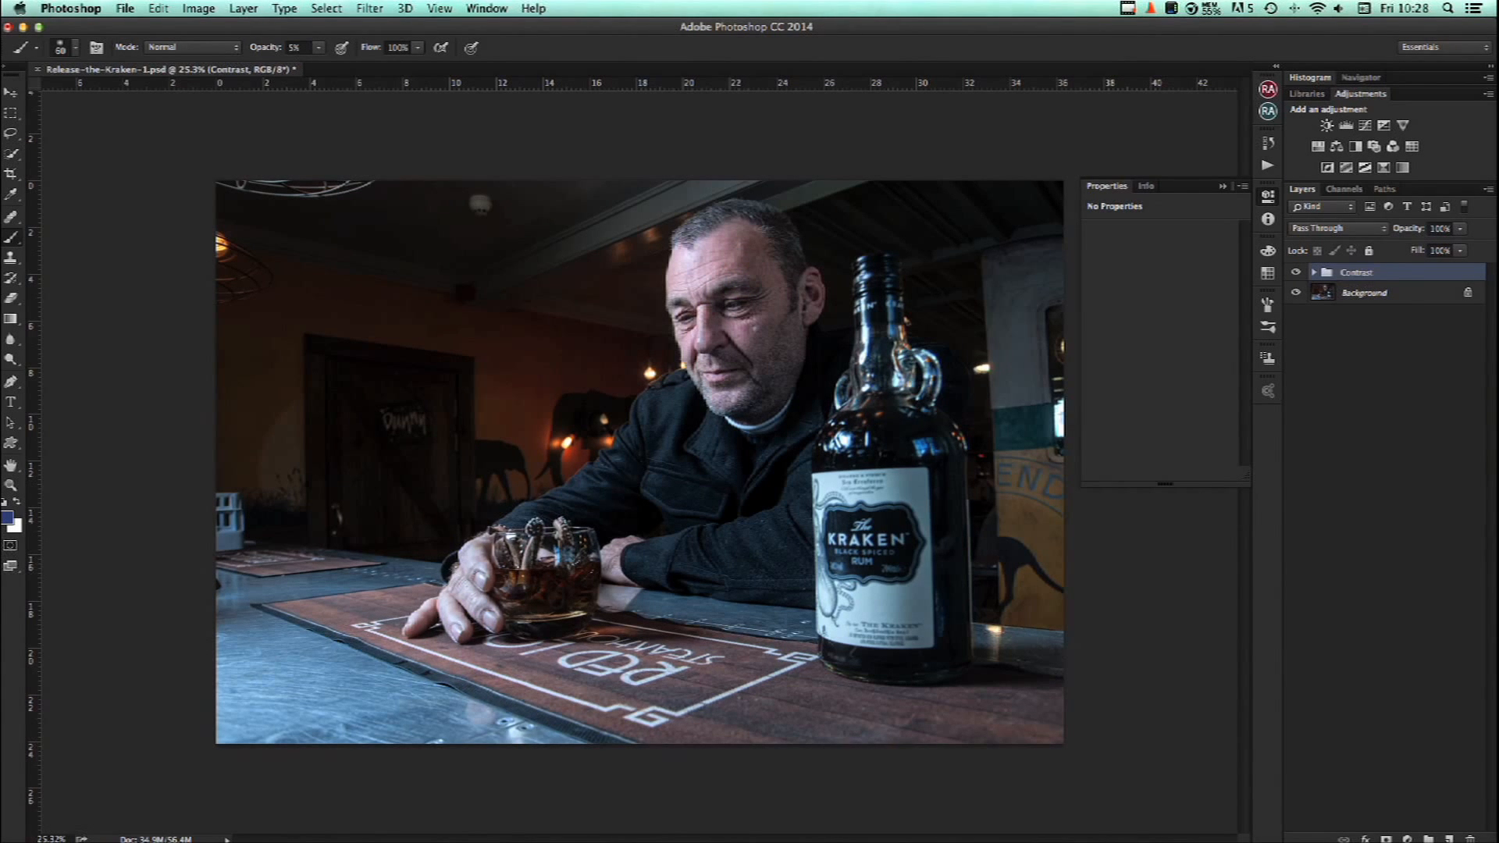
Set the Contrast group's opacity to 50%, comparing the photo with the group hidden and shown.
{"action": "left_click", "coordinate": [1296, 273]}
{"action": "left_click", "coordinate": [1295, 274]}
{"action": "left_click", "coordinate": [1296, 273]}
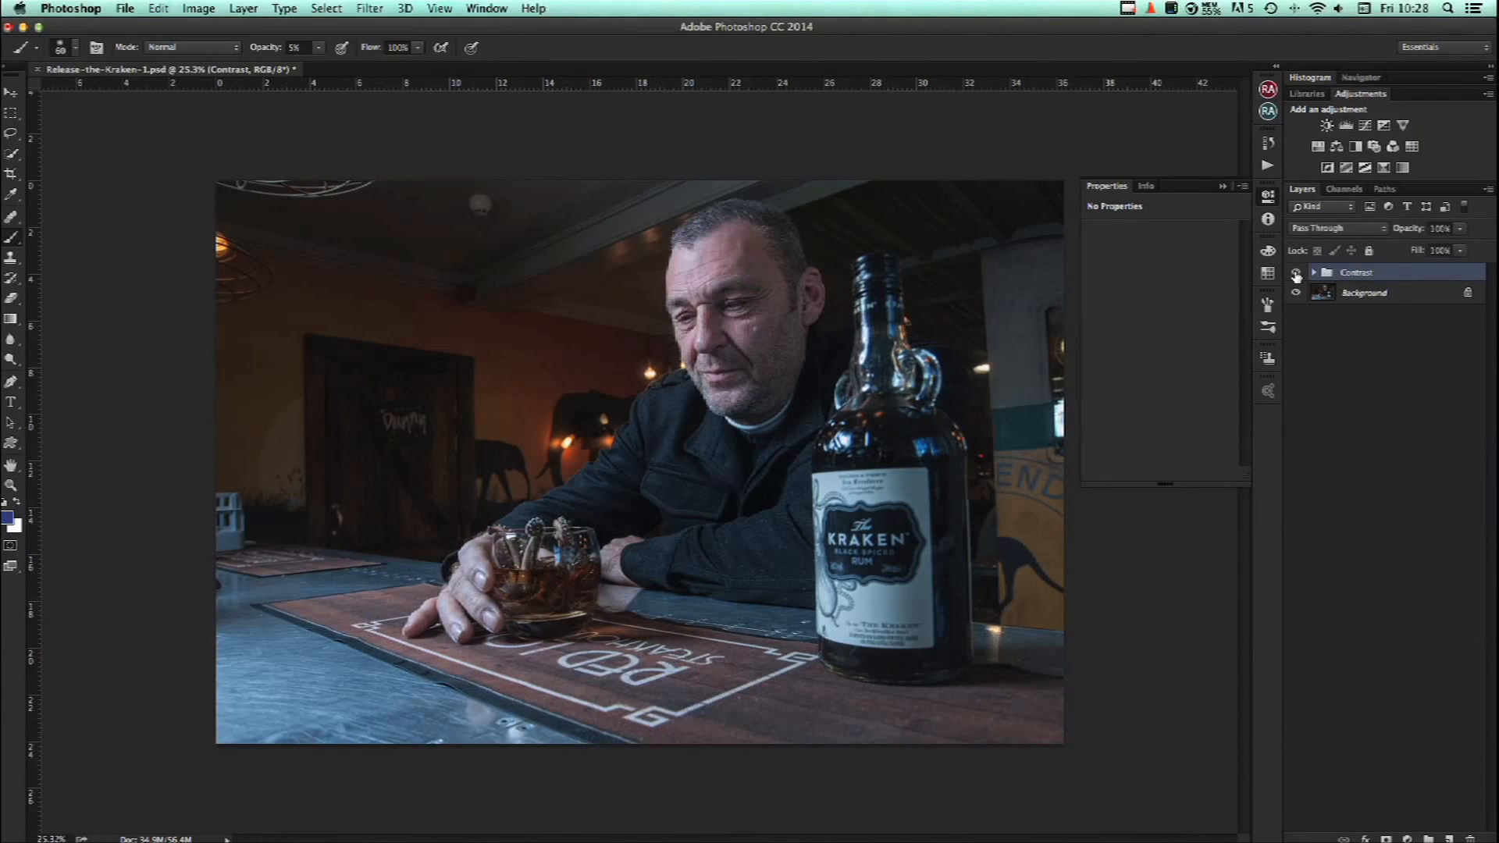
{"action": "left_click", "coordinate": [1296, 273]}
{"action": "left_click", "coordinate": [1296, 273]}
{"action": "left_click", "coordinate": [1296, 273]}
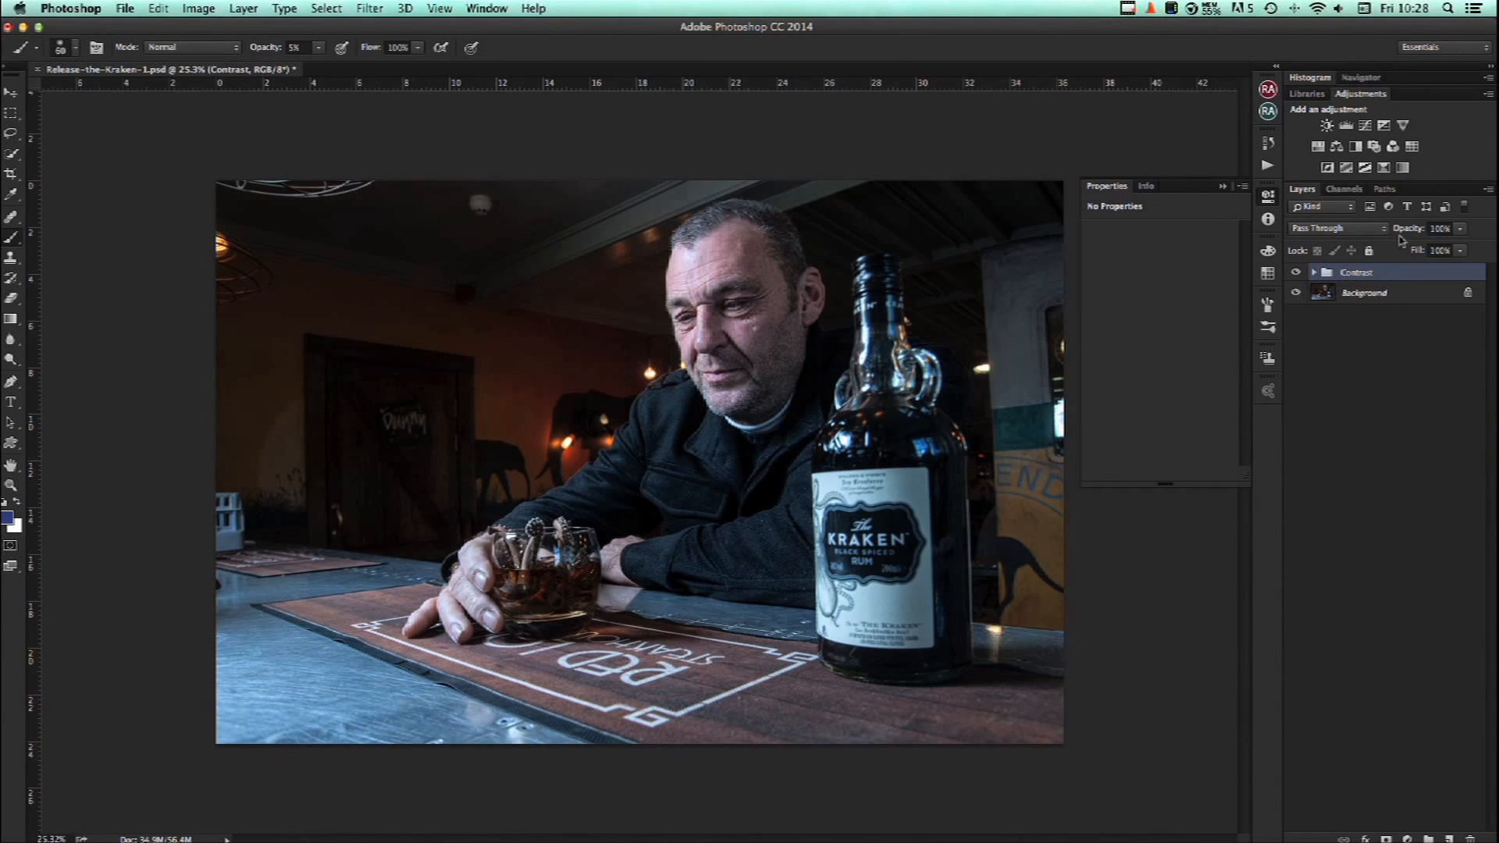
{"action": "mouse_move", "coordinate": [1414, 234]}
{"action": "left_mouse_down"}
{"action": "mouse_move", "coordinate": [1380, 236]}
{"action": "mouse_move", "coordinate": [1407, 233]}
{"action": "left_mouse_up"}
{"action": "left_click", "coordinate": [1296, 274]}
{"action": "left_click", "coordinate": [1295, 273]}
{"action": "left_click", "coordinate": [1295, 273]}
{"action": "left_click", "coordinate": [1296, 274]}
Compare the photo's Red, Green and Blue channels individually, and return to the RGB composite.
{"action": "left_click", "coordinate": [1342, 191]}
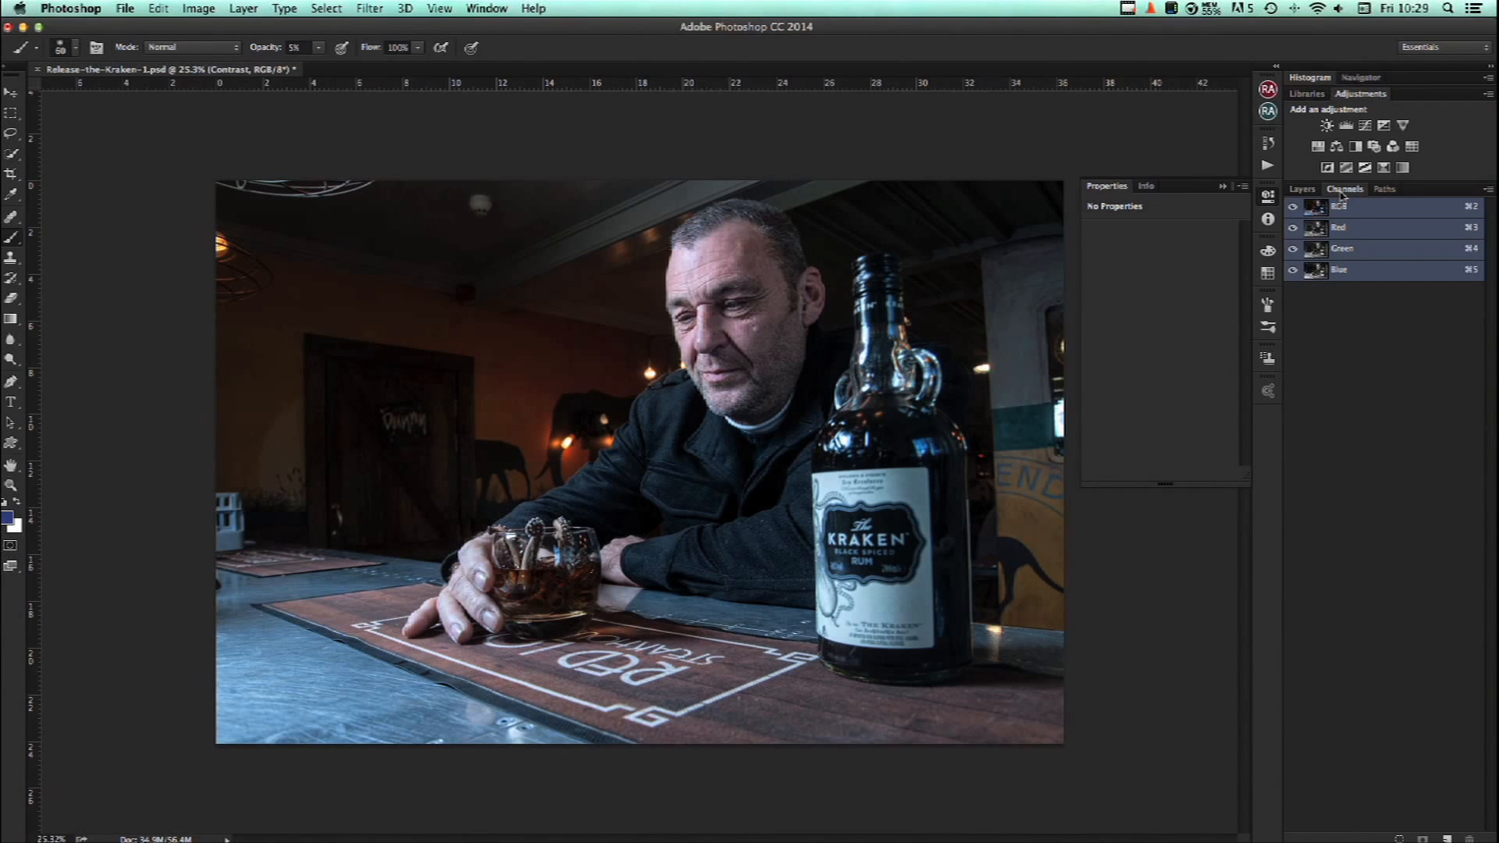
{"action": "left_click", "coordinate": [1362, 230]}
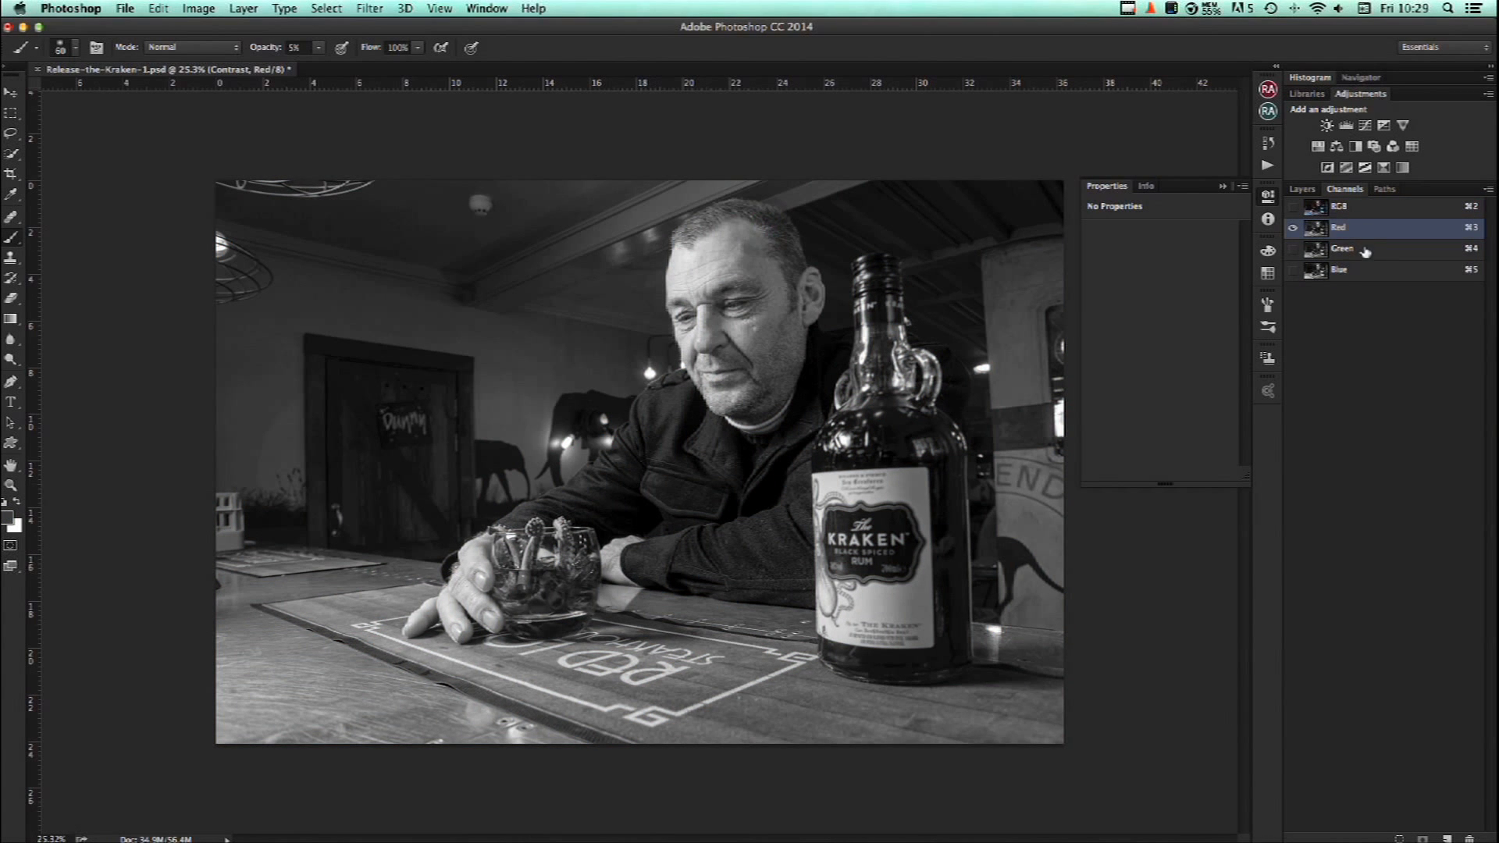
{"action": "left_click", "coordinate": [1363, 249]}
{"action": "left_click", "coordinate": [1365, 273]}
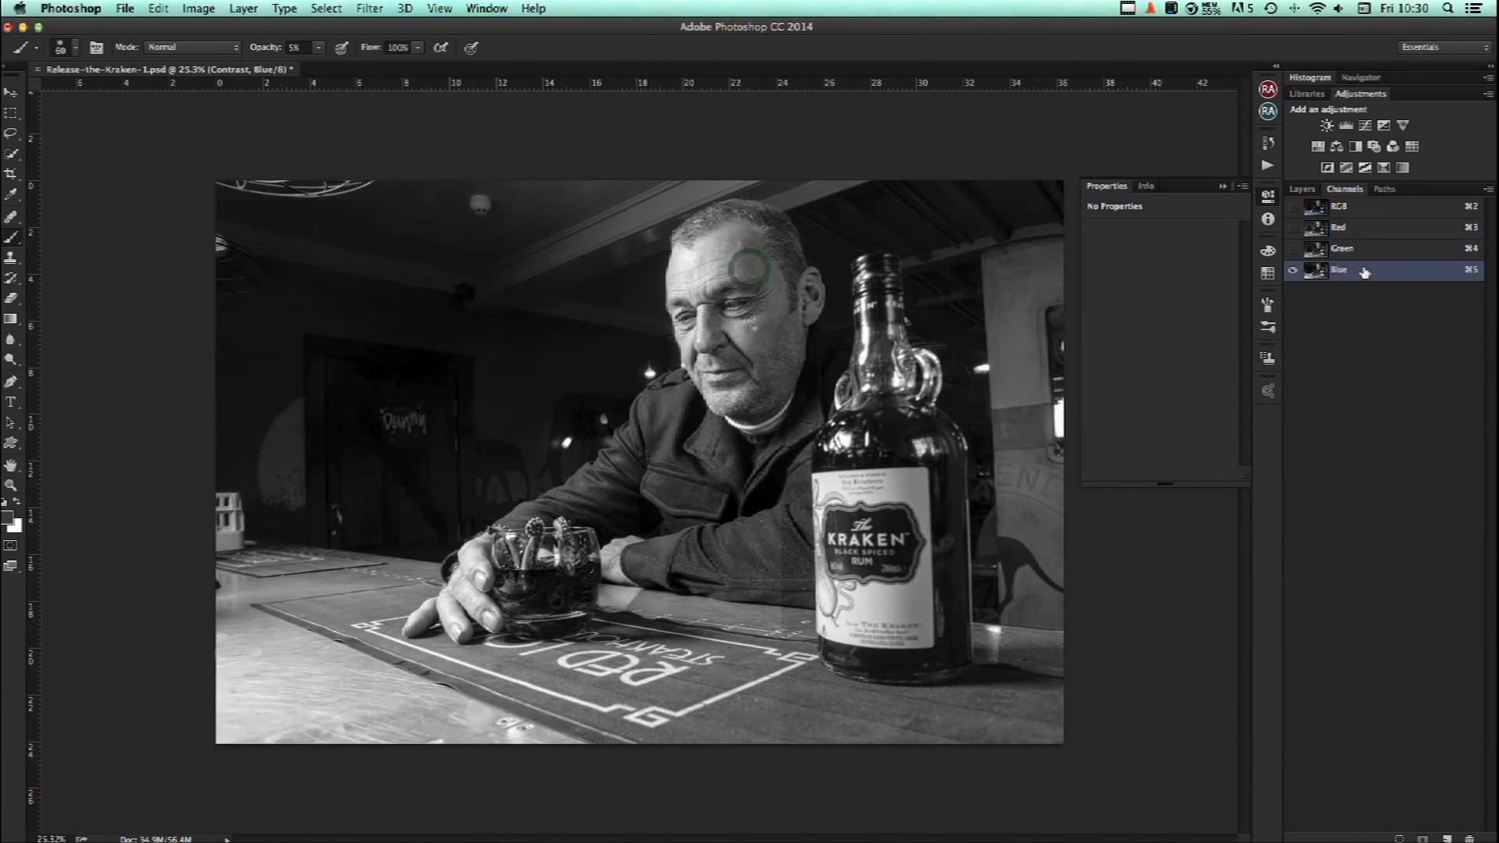
{"action": "left_click", "coordinate": [1362, 235]}
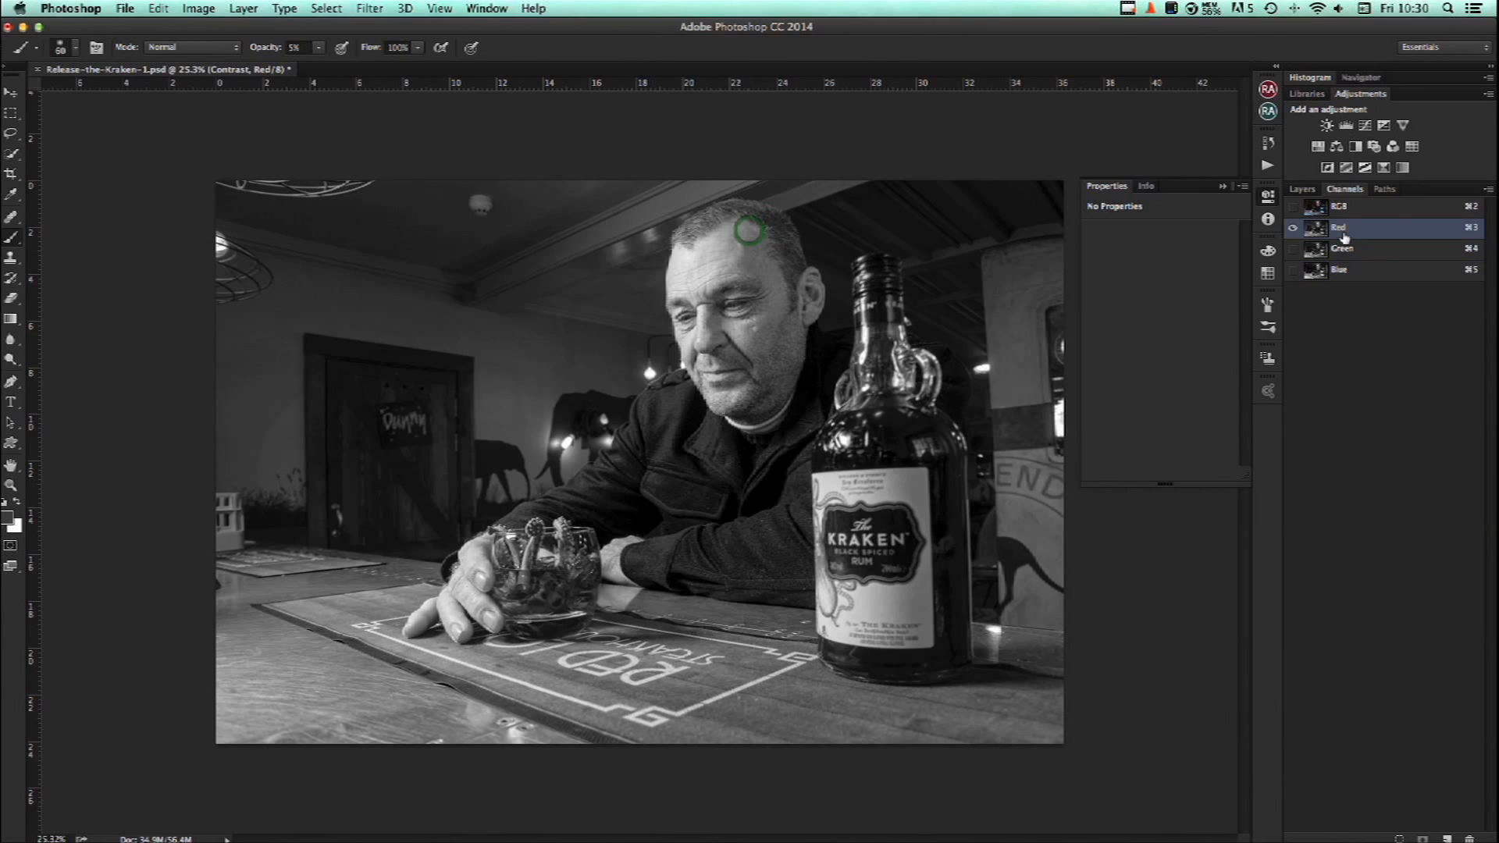
{"action": "left_click", "coordinate": [1344, 252]}
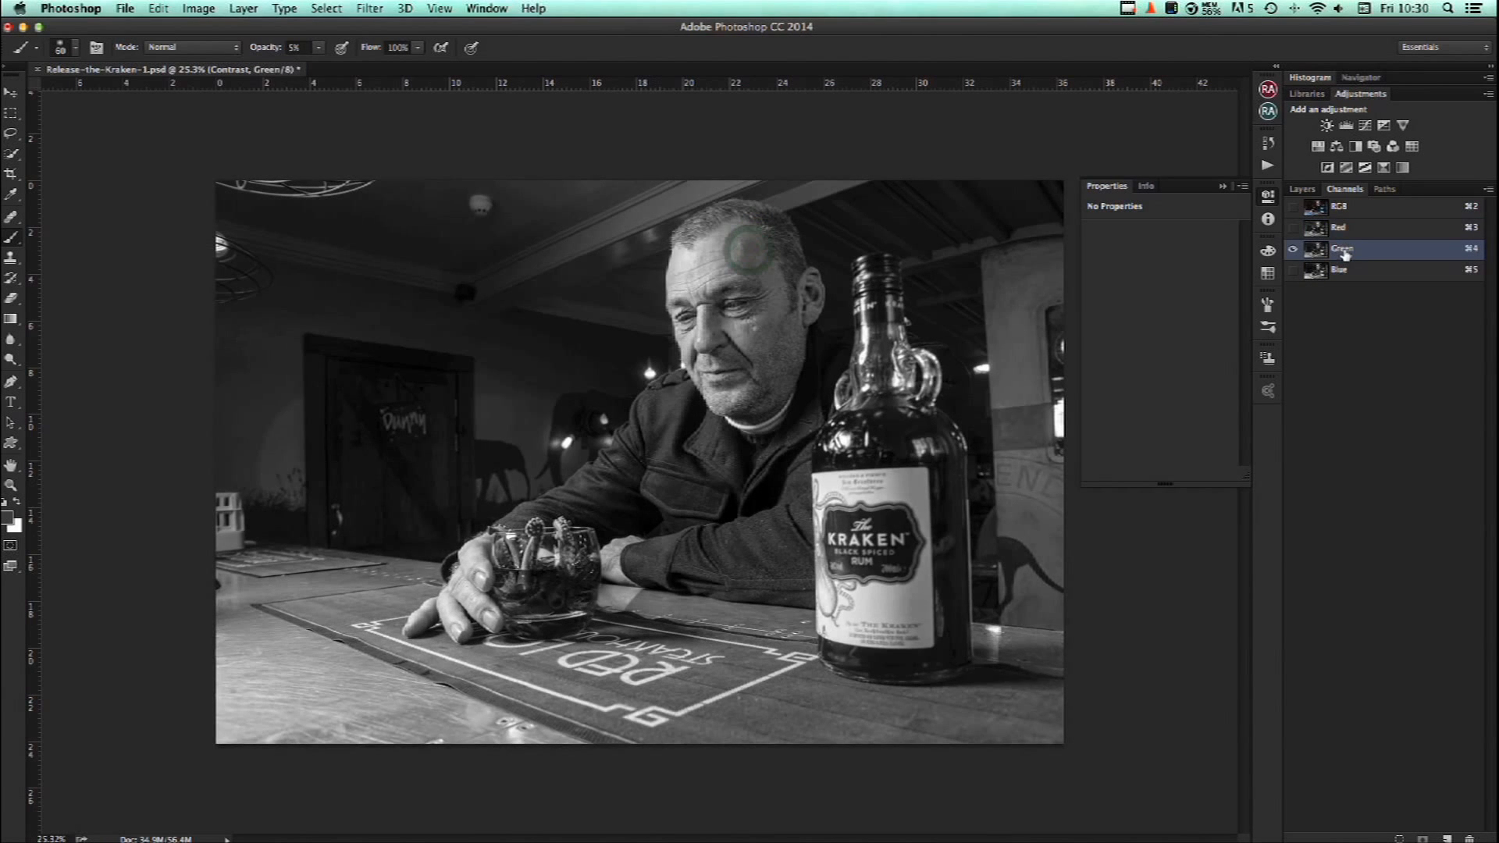
{"action": "left_click", "coordinate": [1340, 230]}
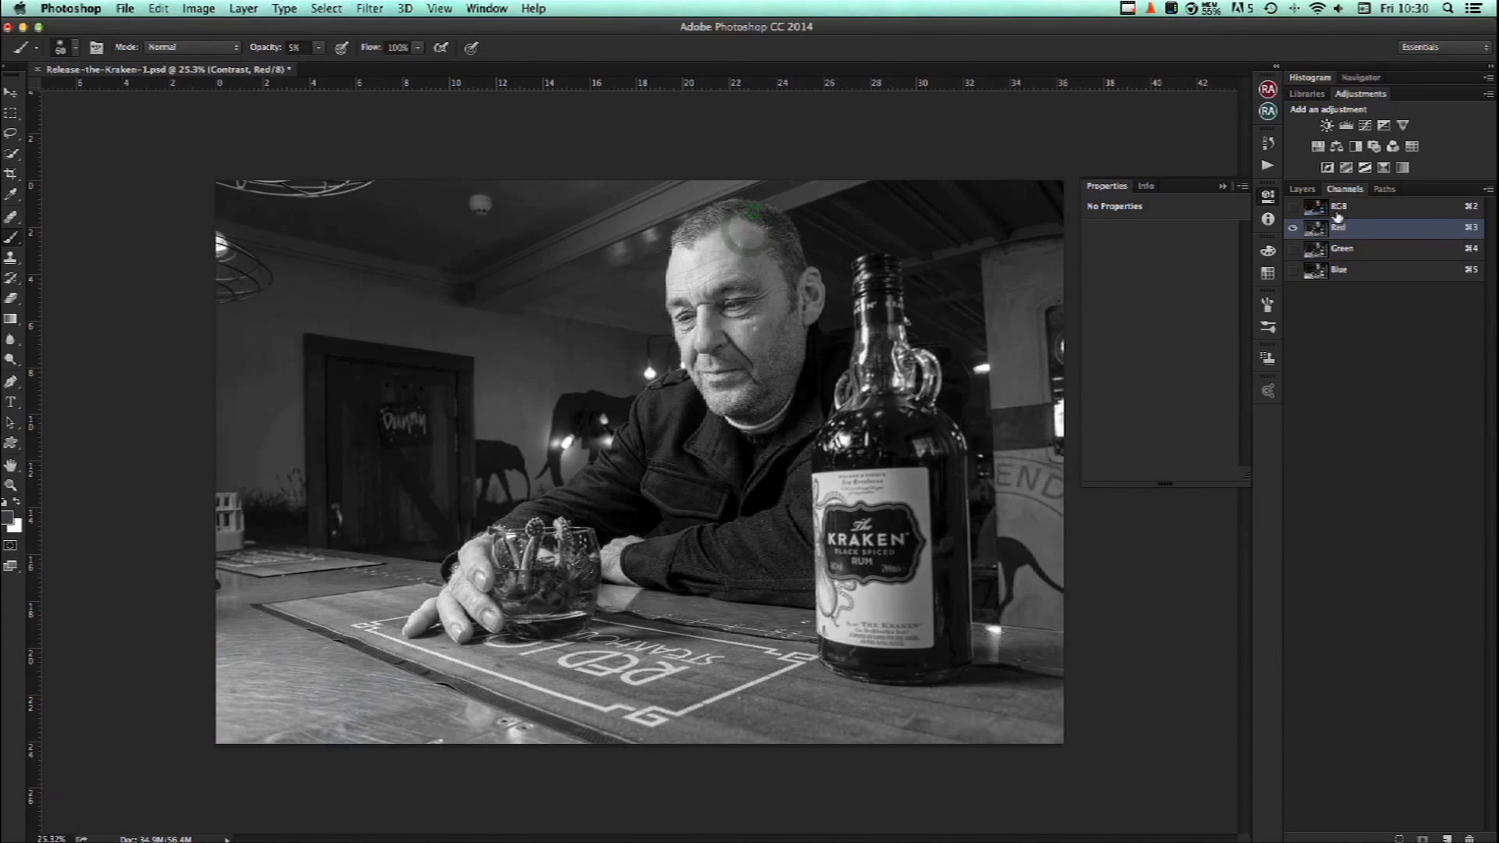
{"action": "left_click", "coordinate": [1338, 211]}
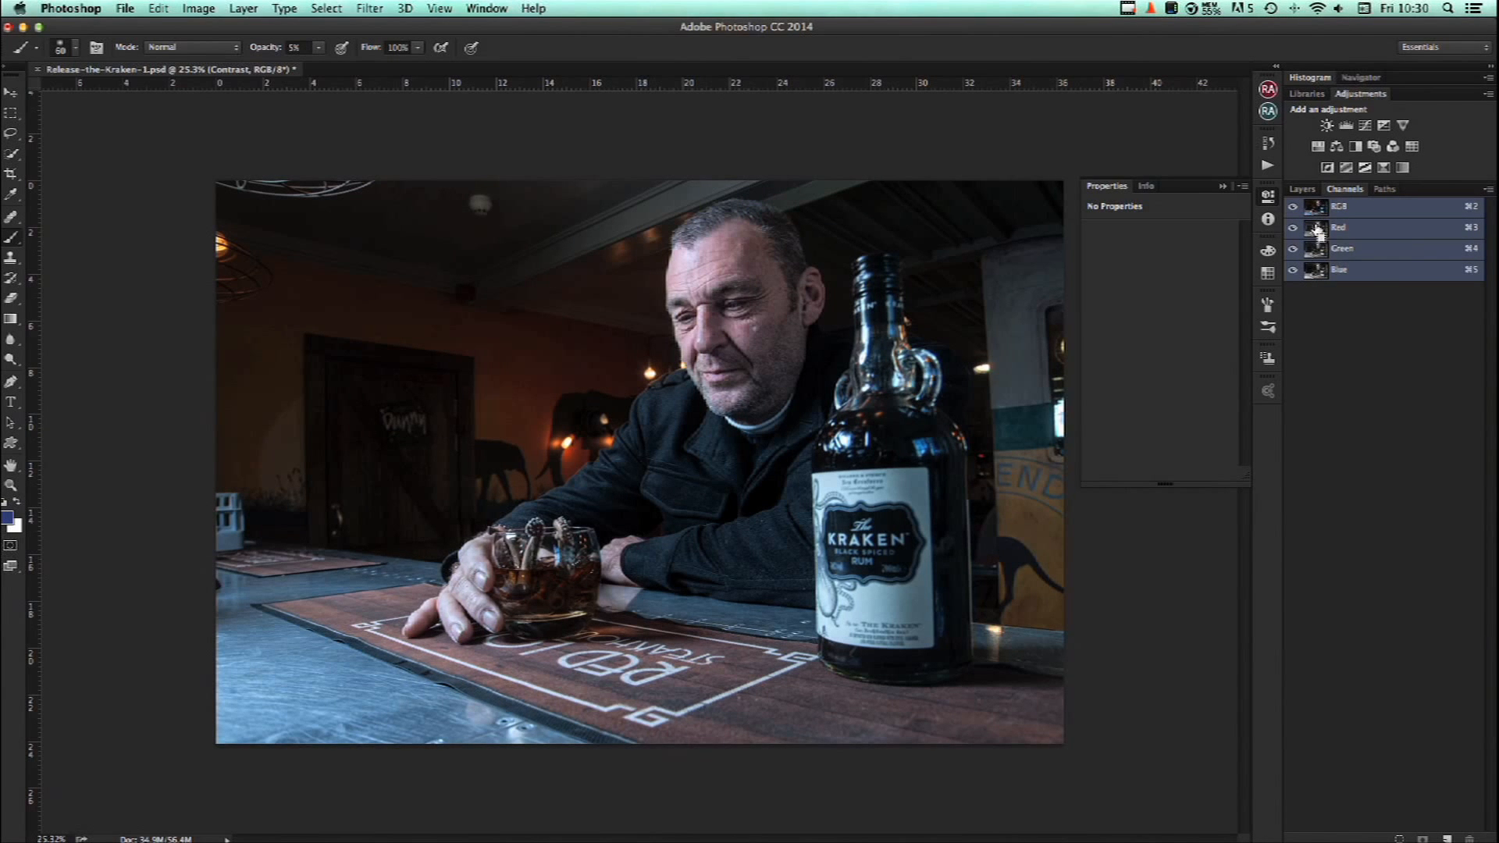
Load the Red channel as a selection and use it to mask a new layer named Blues above the Contrast group.
{"action": "left_click", "coordinate": [1316, 209], "text": "super"}
{"action": "left_click", "coordinate": [1302, 190]}
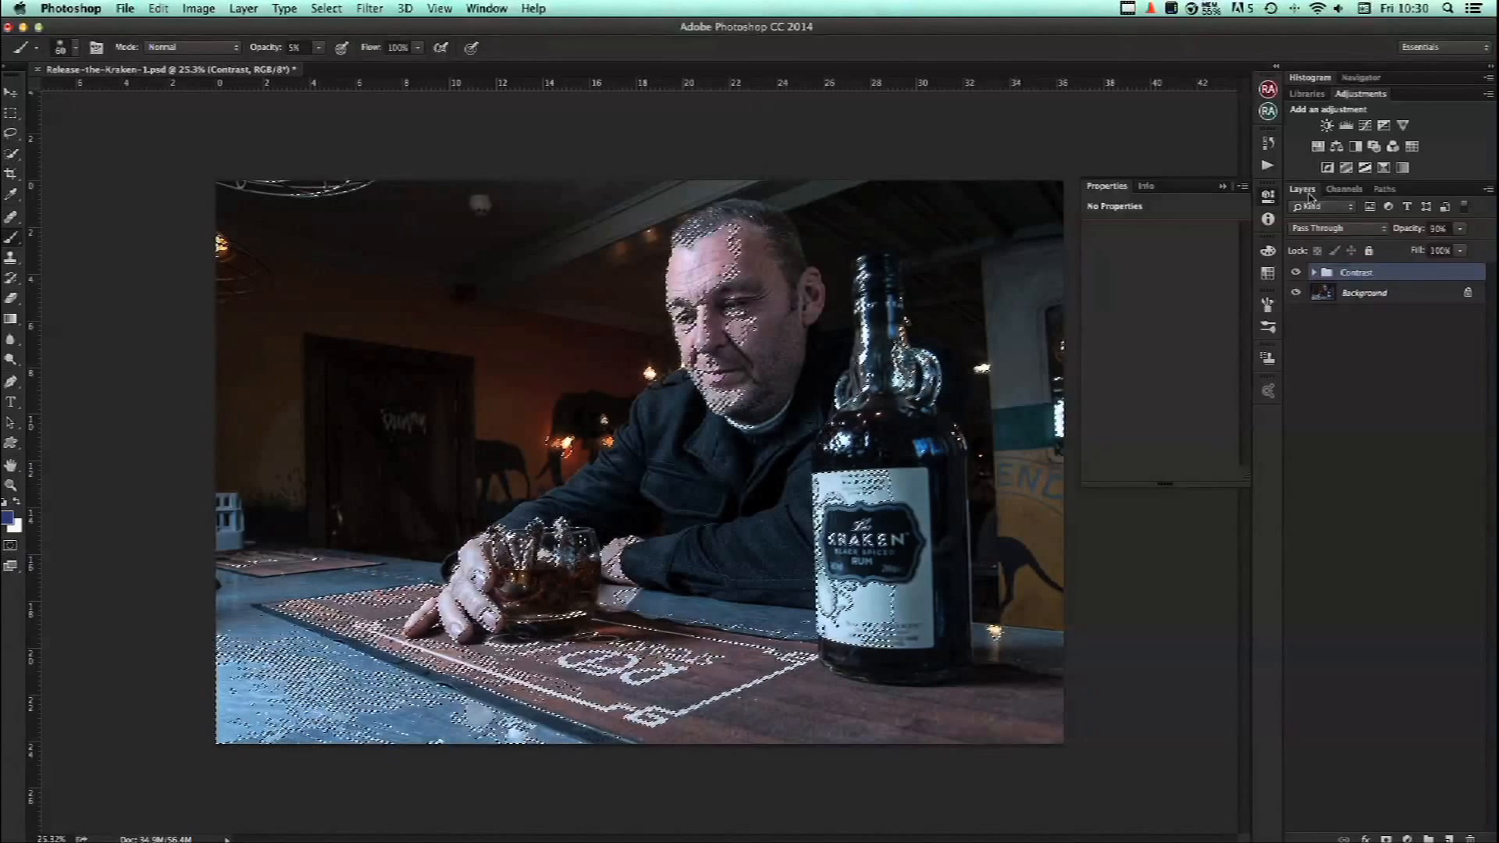
{"action": "left_click", "coordinate": [1448, 837]}
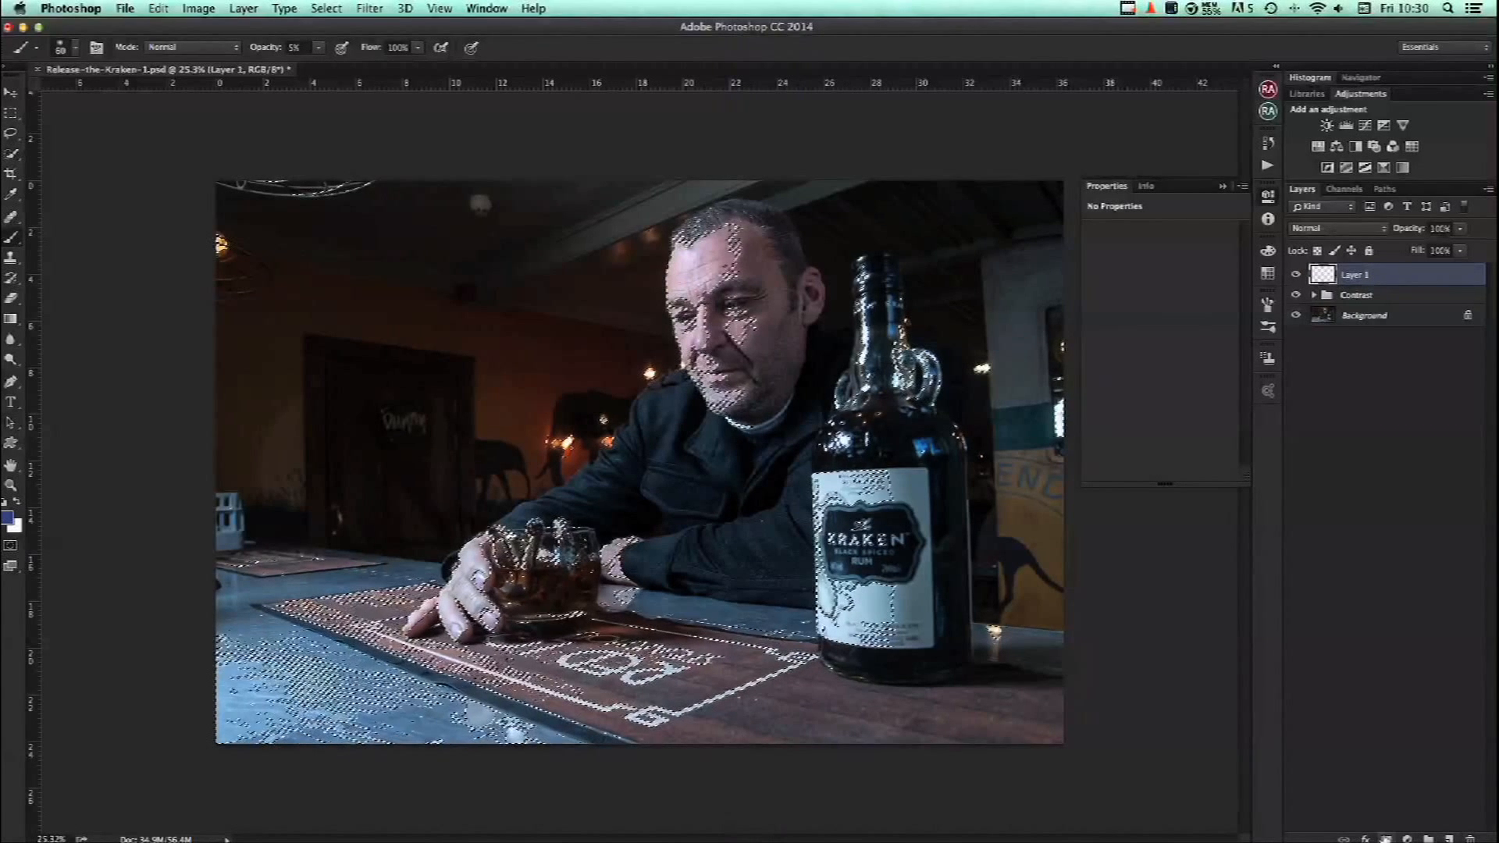
{"action": "left_click", "coordinate": [1387, 839]}
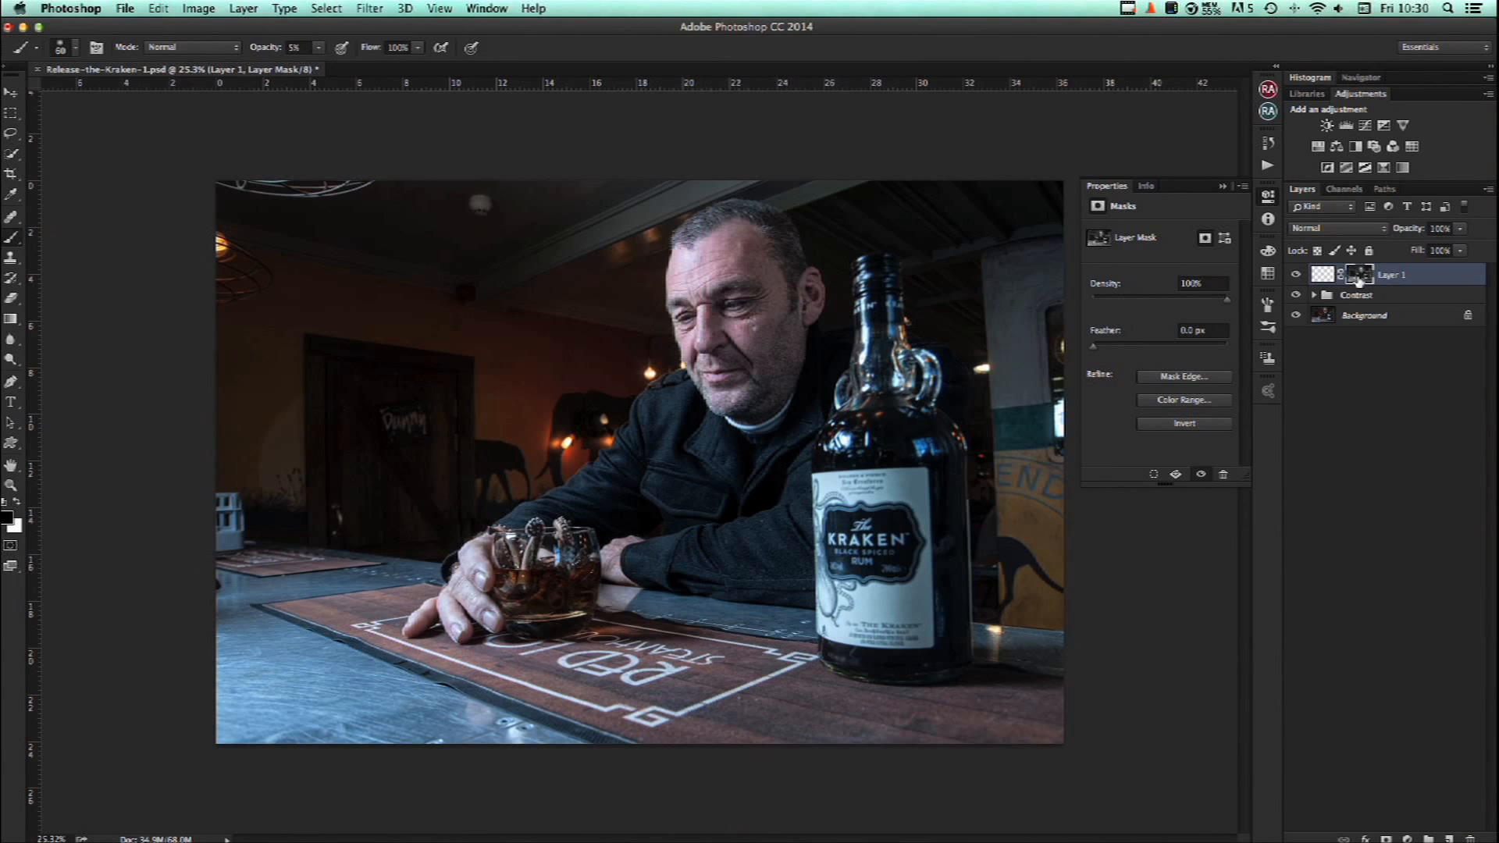
{"action": "double_click", "coordinate": [1392, 276]}
{"action": "type", "text": "Blues"}
{"action": "key", "text": "Return"}
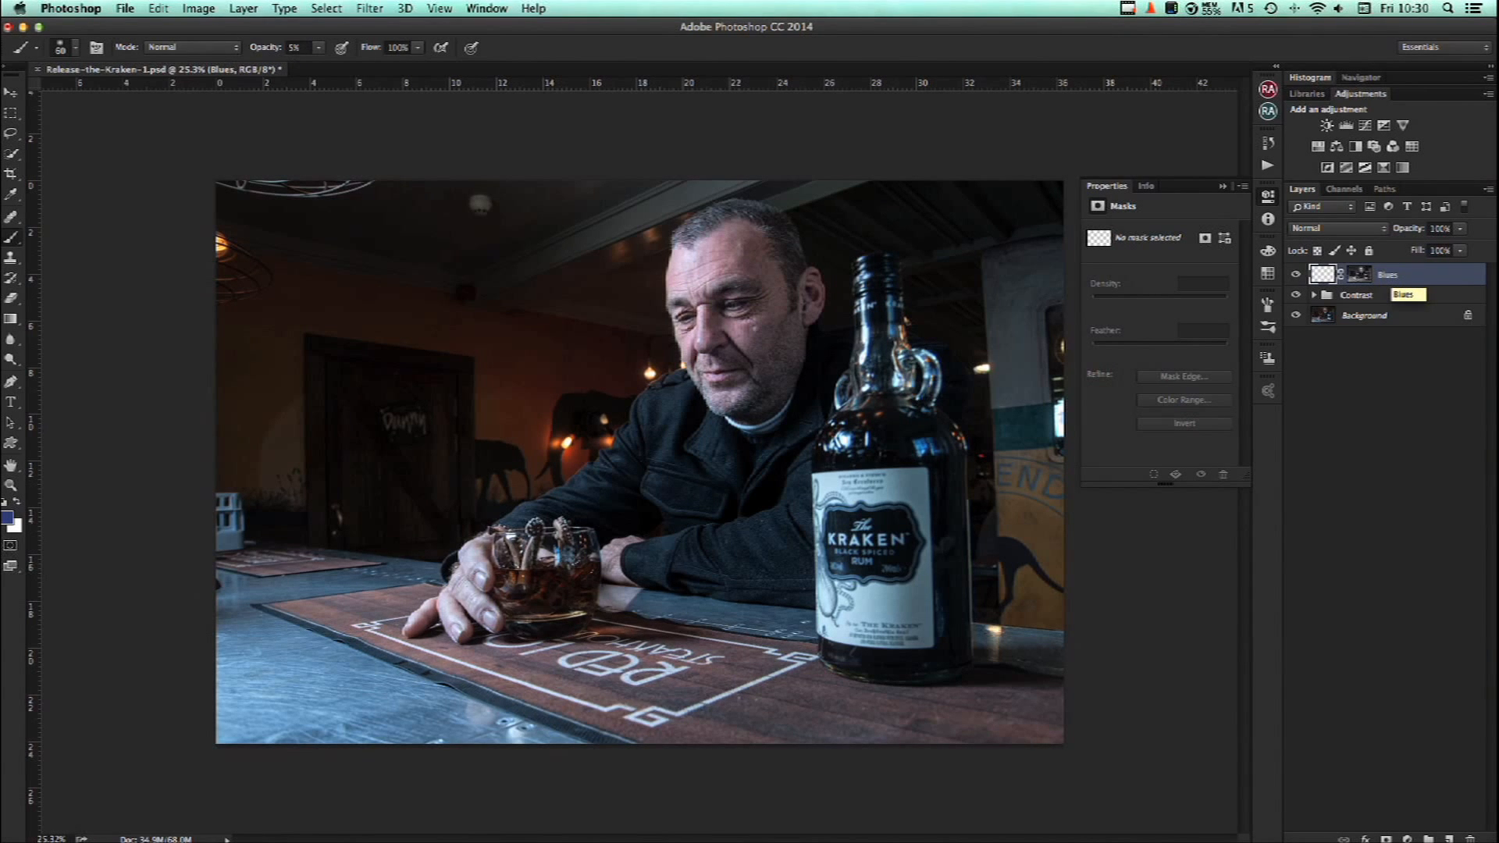
Display the Blues layer mask on the canvas and invert it so the dark areas are revealed.
{"action": "left_click", "coordinate": [1358, 275]}
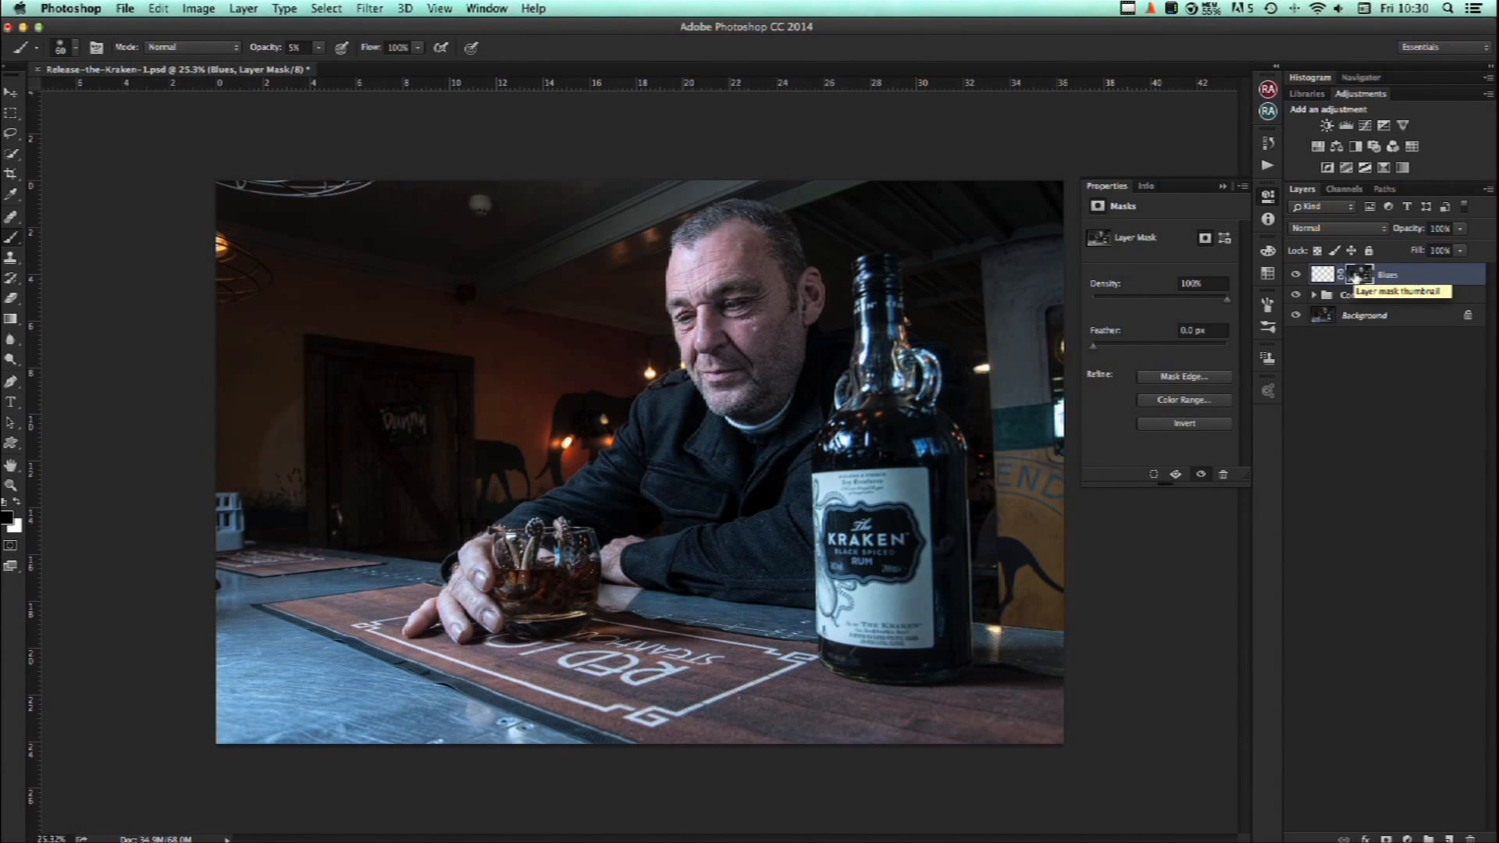
{"action": "left_click", "coordinate": [1355, 277], "text": "alt"}
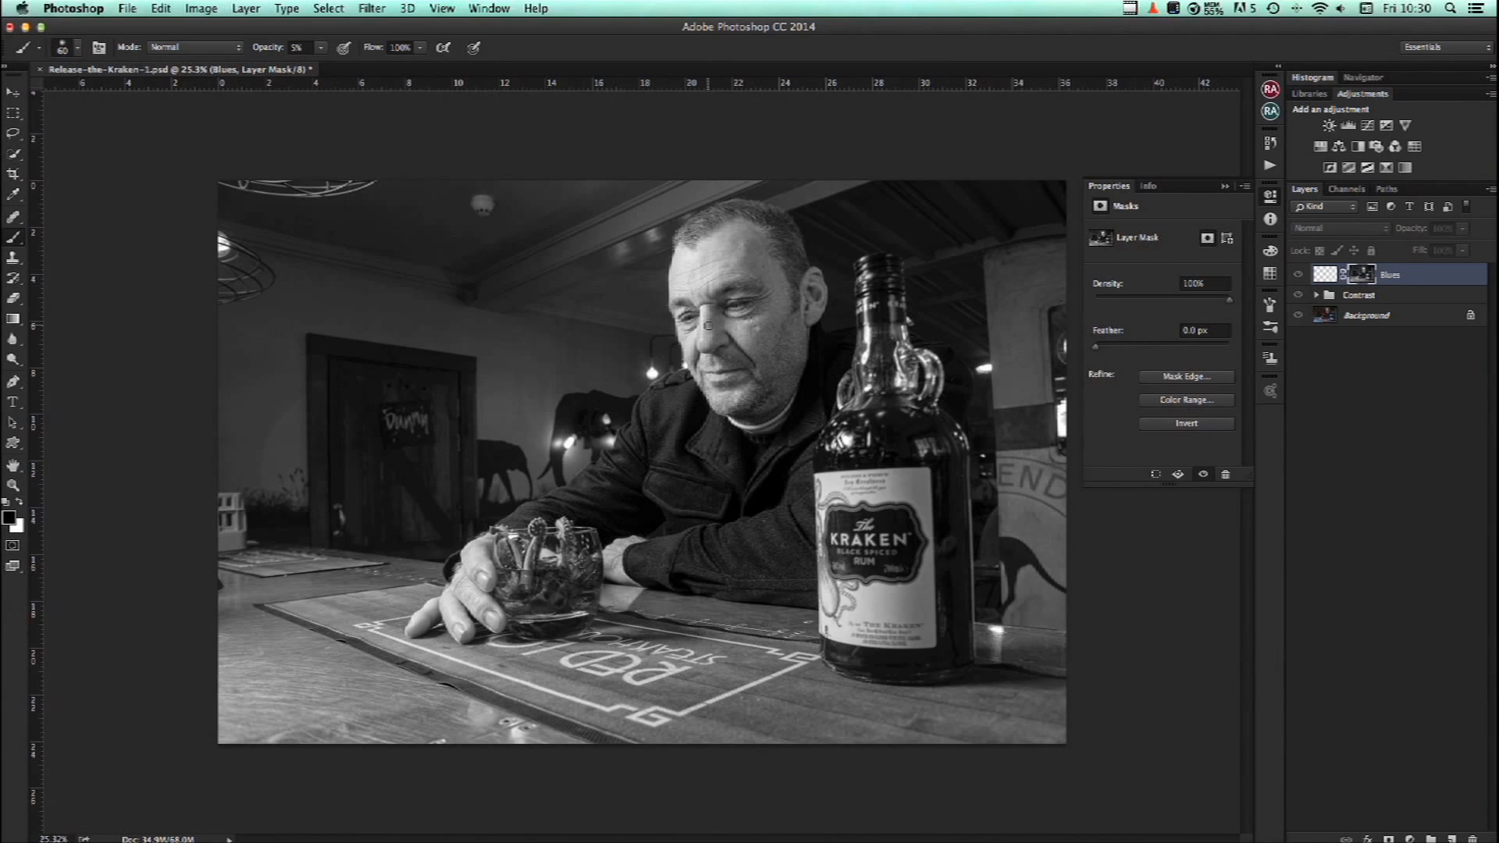
{"action": "key", "text": "super+i"}
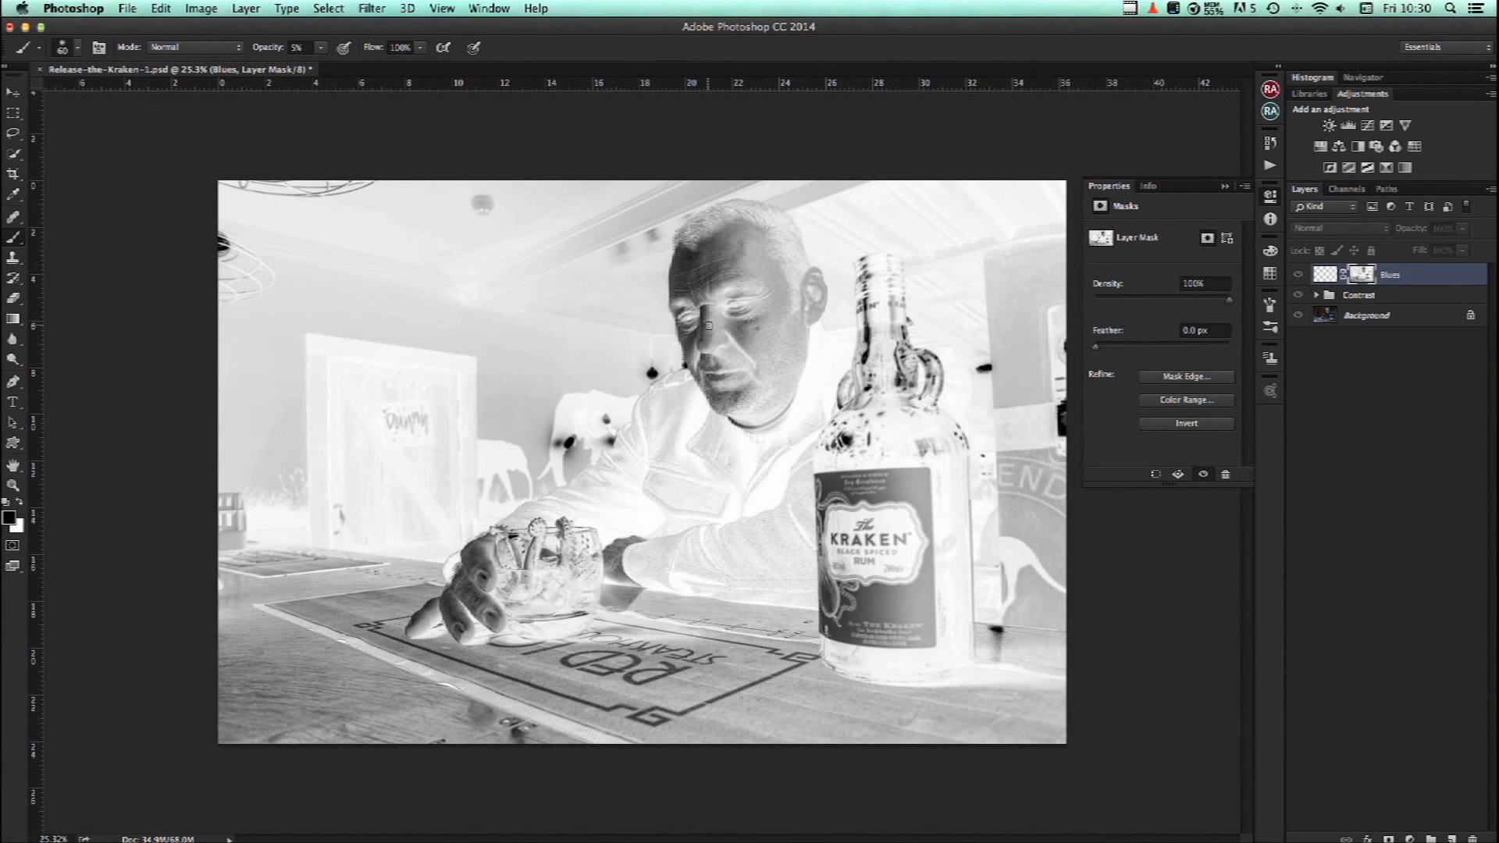
Increase the Blues mask's contrast with Levels, using input black 146 and input white 214, and return to the composite view.
{"action": "key", "text": "super+l"}
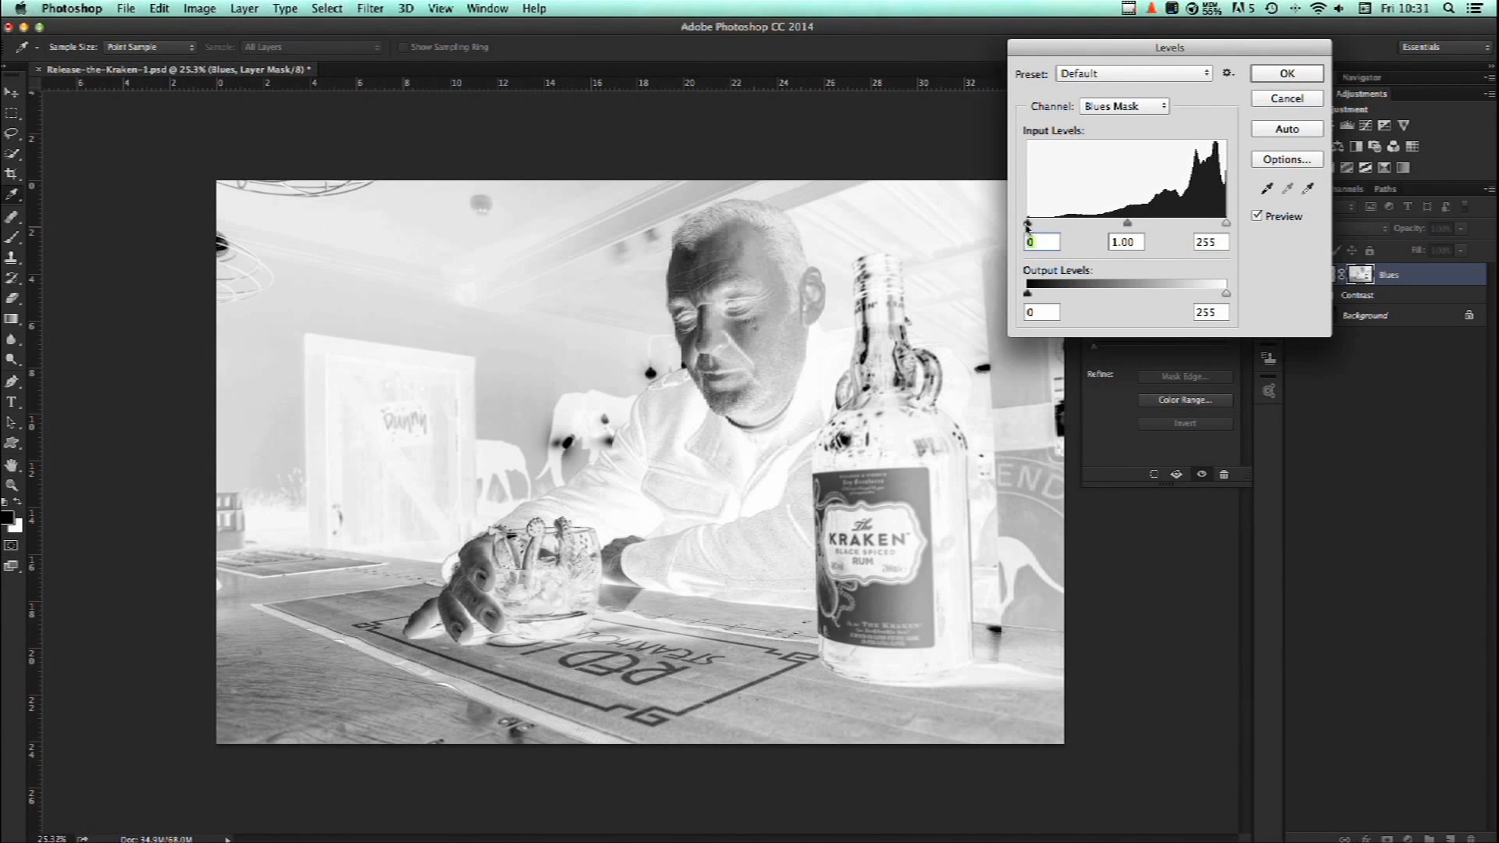
{"action": "left_click_drag", "start_coordinate": [1027, 222], "coordinate": [1147, 231]}
{"action": "mouse_move", "coordinate": [1152, 232]}
{"action": "left_mouse_down"}
{"action": "mouse_move", "coordinate": [1137, 232]}
{"action": "mouse_move", "coordinate": [1218, 226]}
{"action": "mouse_move", "coordinate": [1142, 227]}
{"action": "left_mouse_up"}
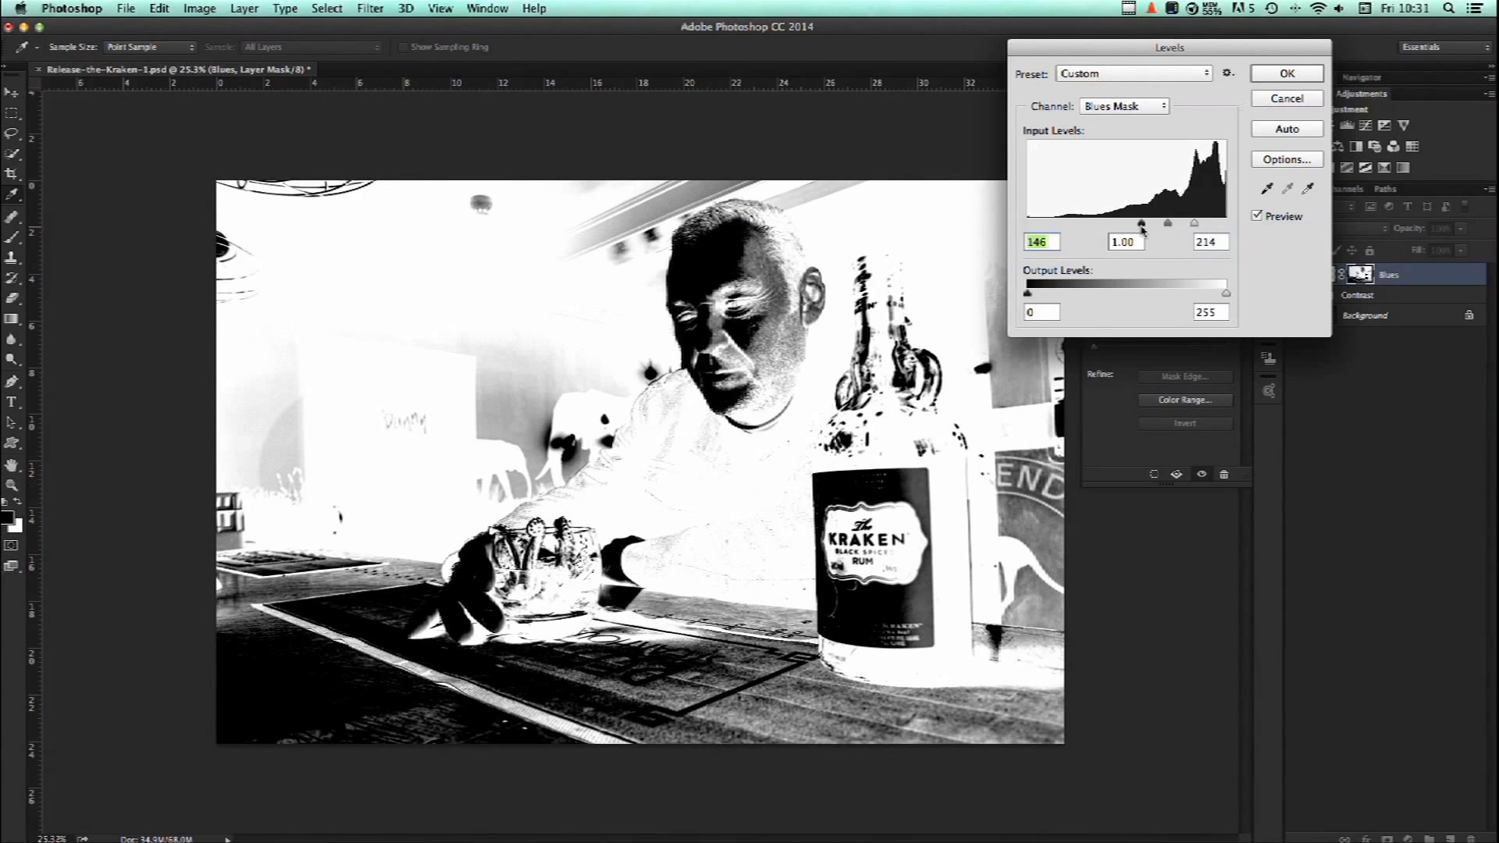
{"action": "left_click", "coordinate": [1288, 74]}
{"action": "key", "text": "super+2"}
{"action": "key", "text": "b"}
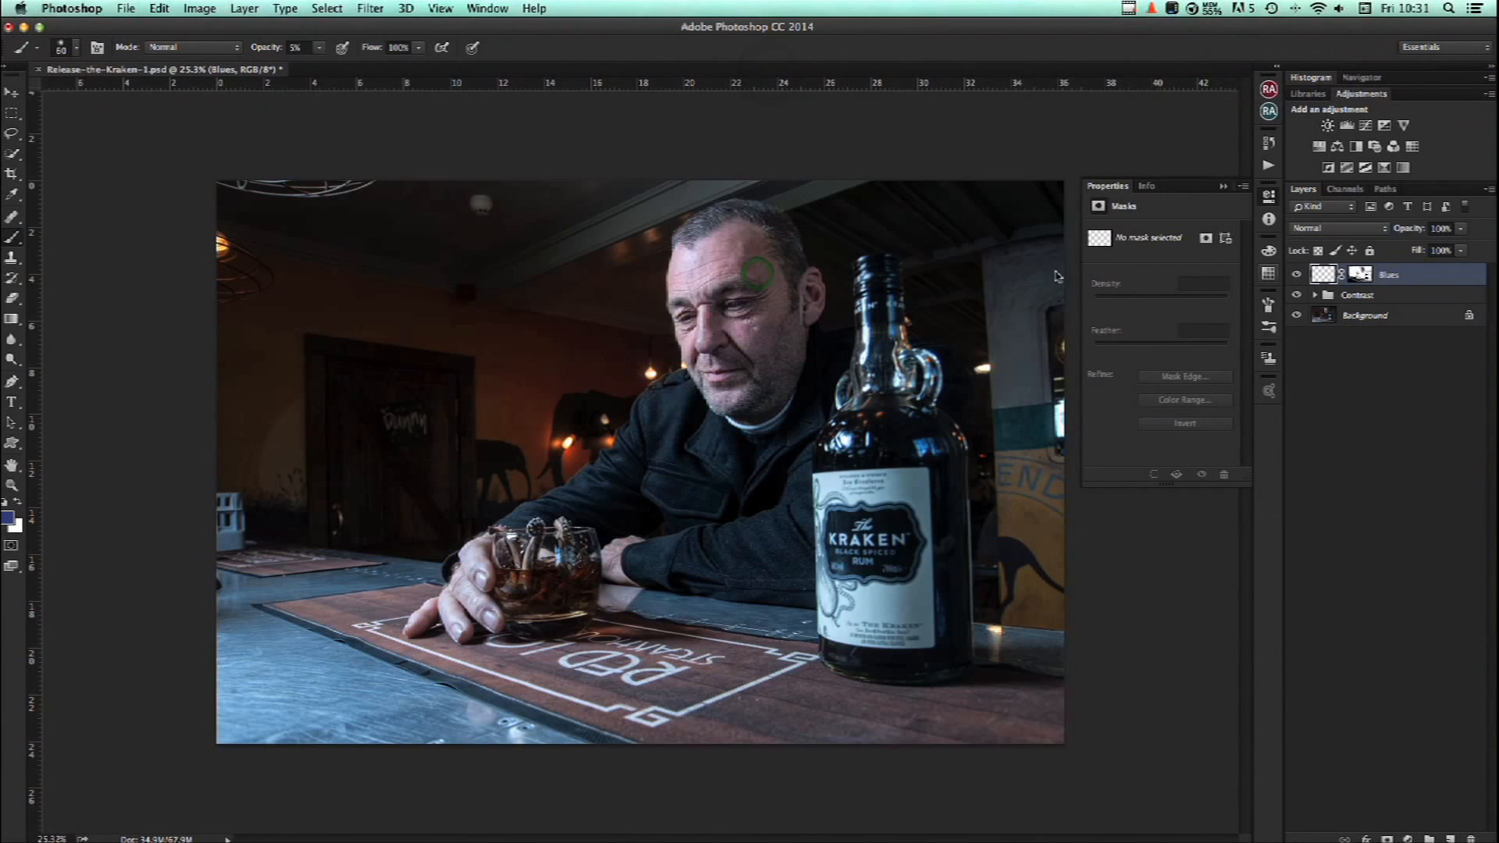
Set the foreground color to dark blue #3c437f and fill the Blues layer with it.
{"action": "left_click", "coordinate": [10, 518]}
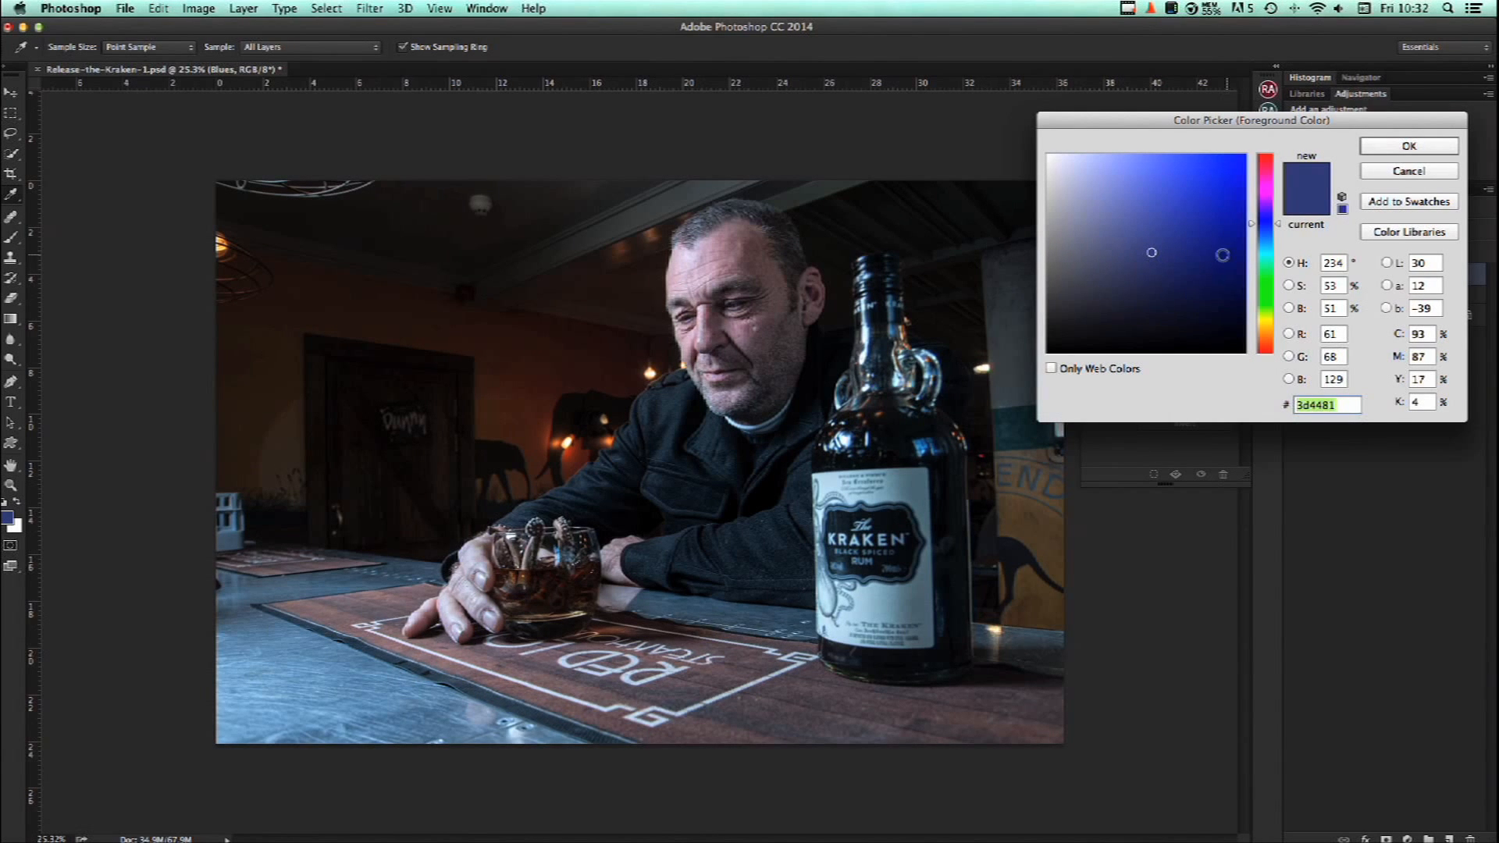
{"action": "left_click_drag", "start_coordinate": [1154, 212], "coordinate": [1151, 235]}
{"action": "left_click", "coordinate": [1151, 254]}
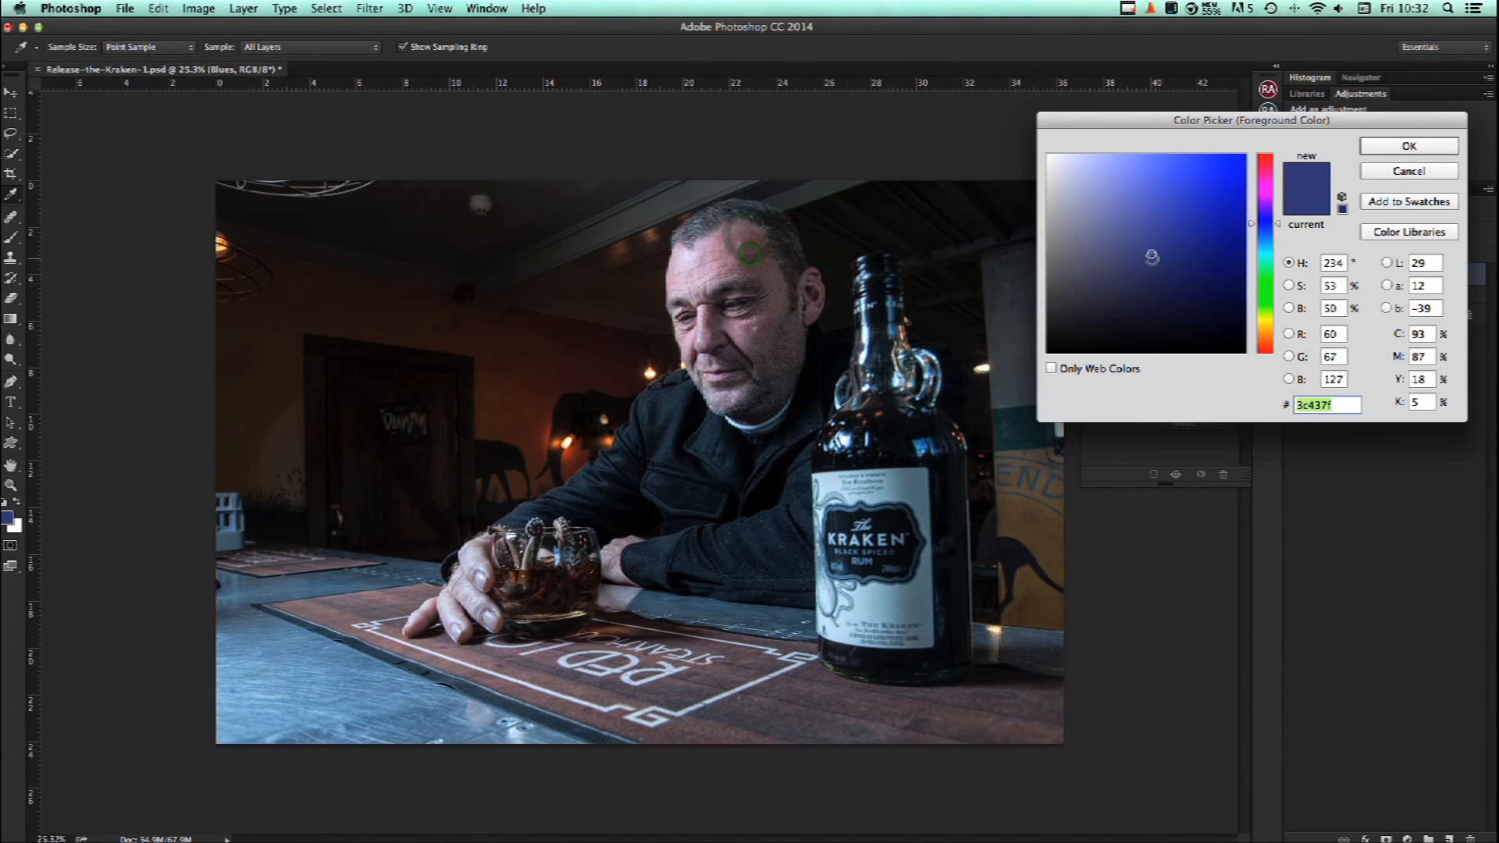
{"action": "left_click", "coordinate": [1410, 147]}
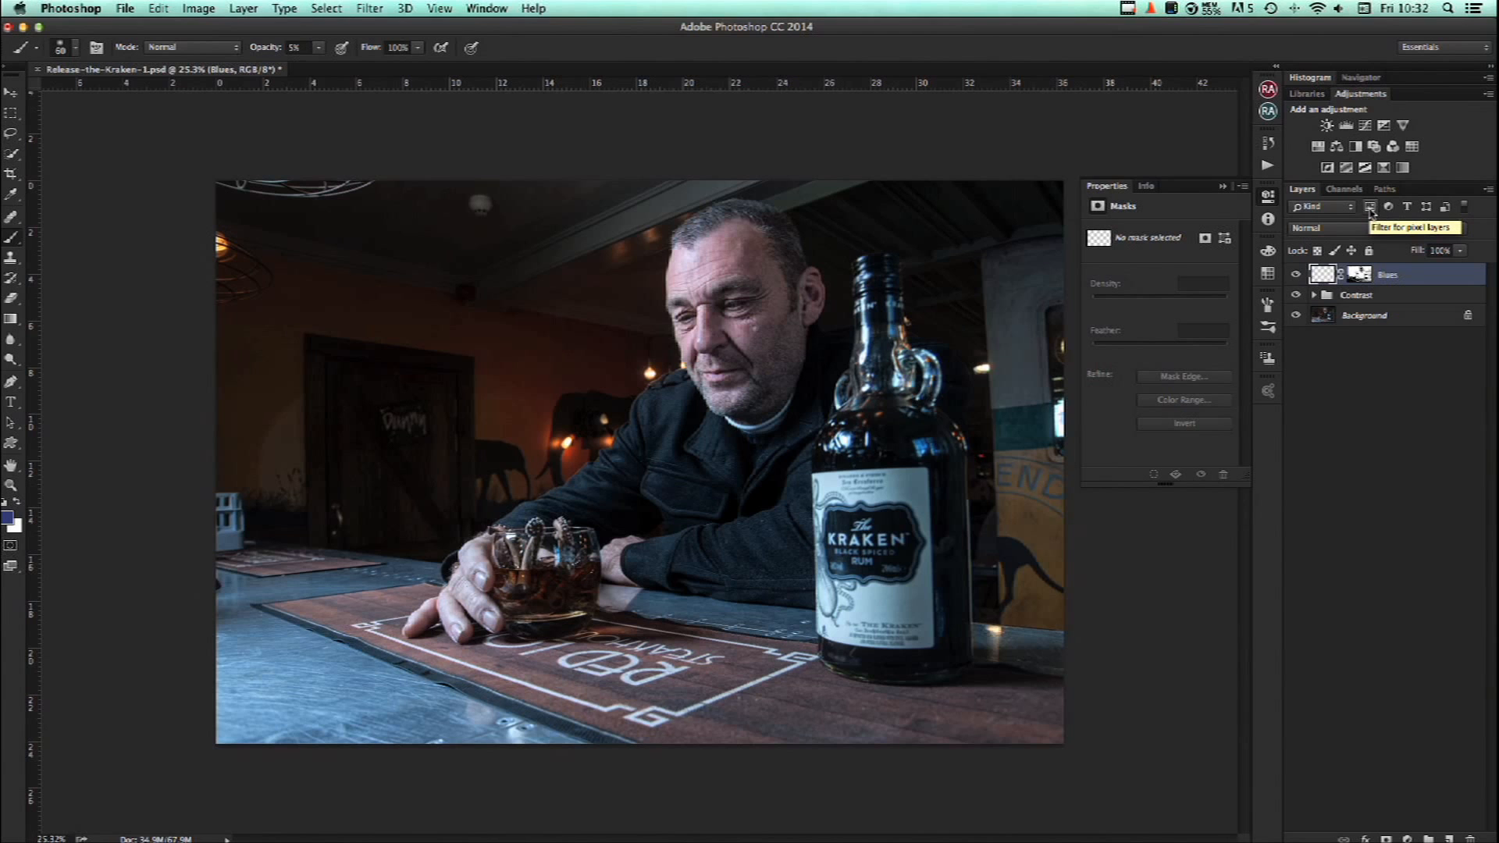
{"action": "key", "text": "alt+BackSpace"}
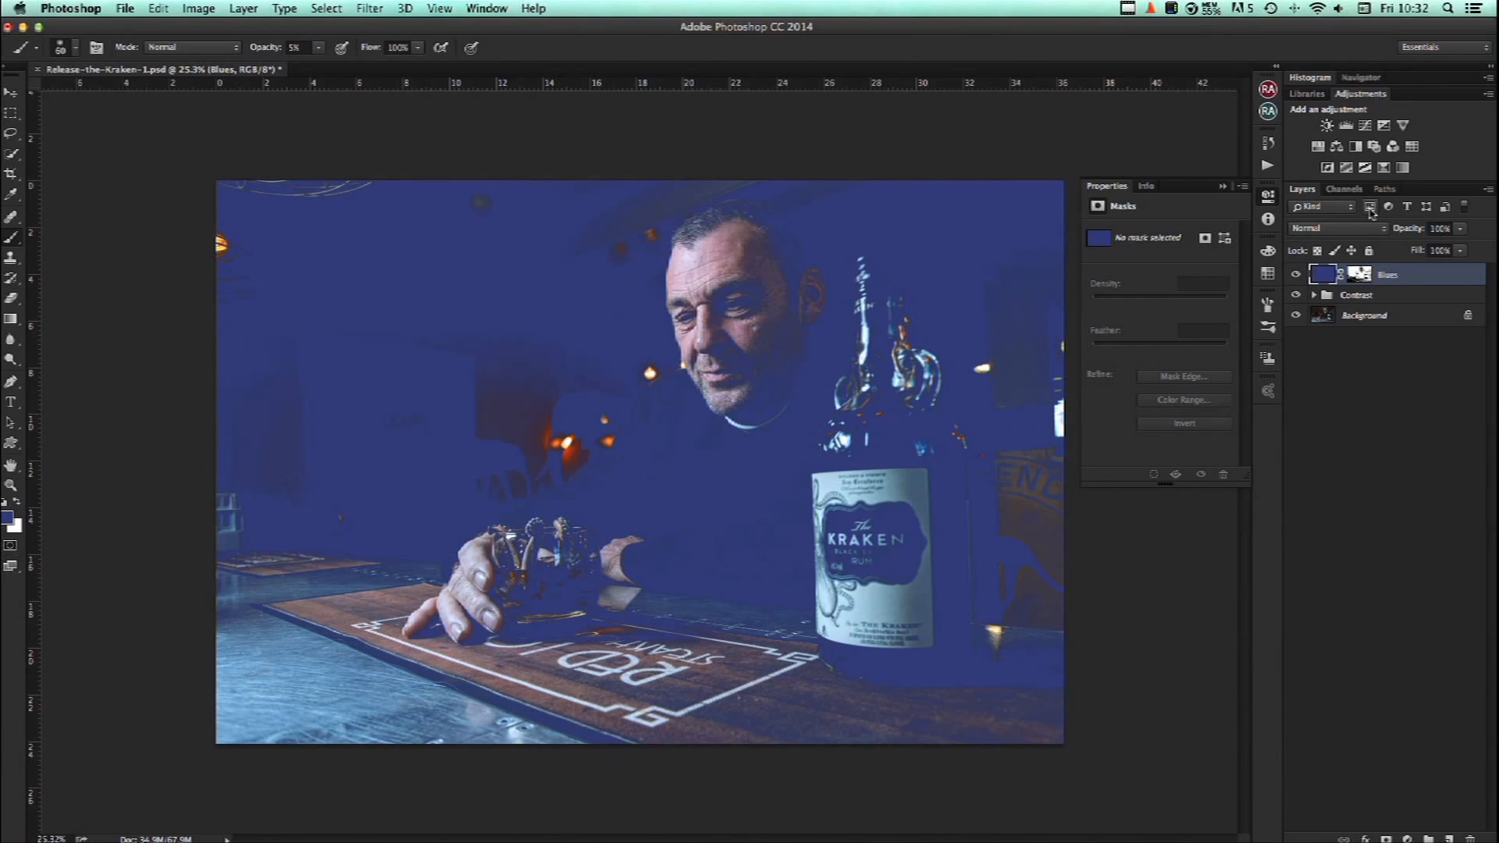
Set the Blues layer's blending mode to Color and opacity to 21%, and compare the photo with and without it.
{"action": "left_click", "coordinate": [1352, 230]}
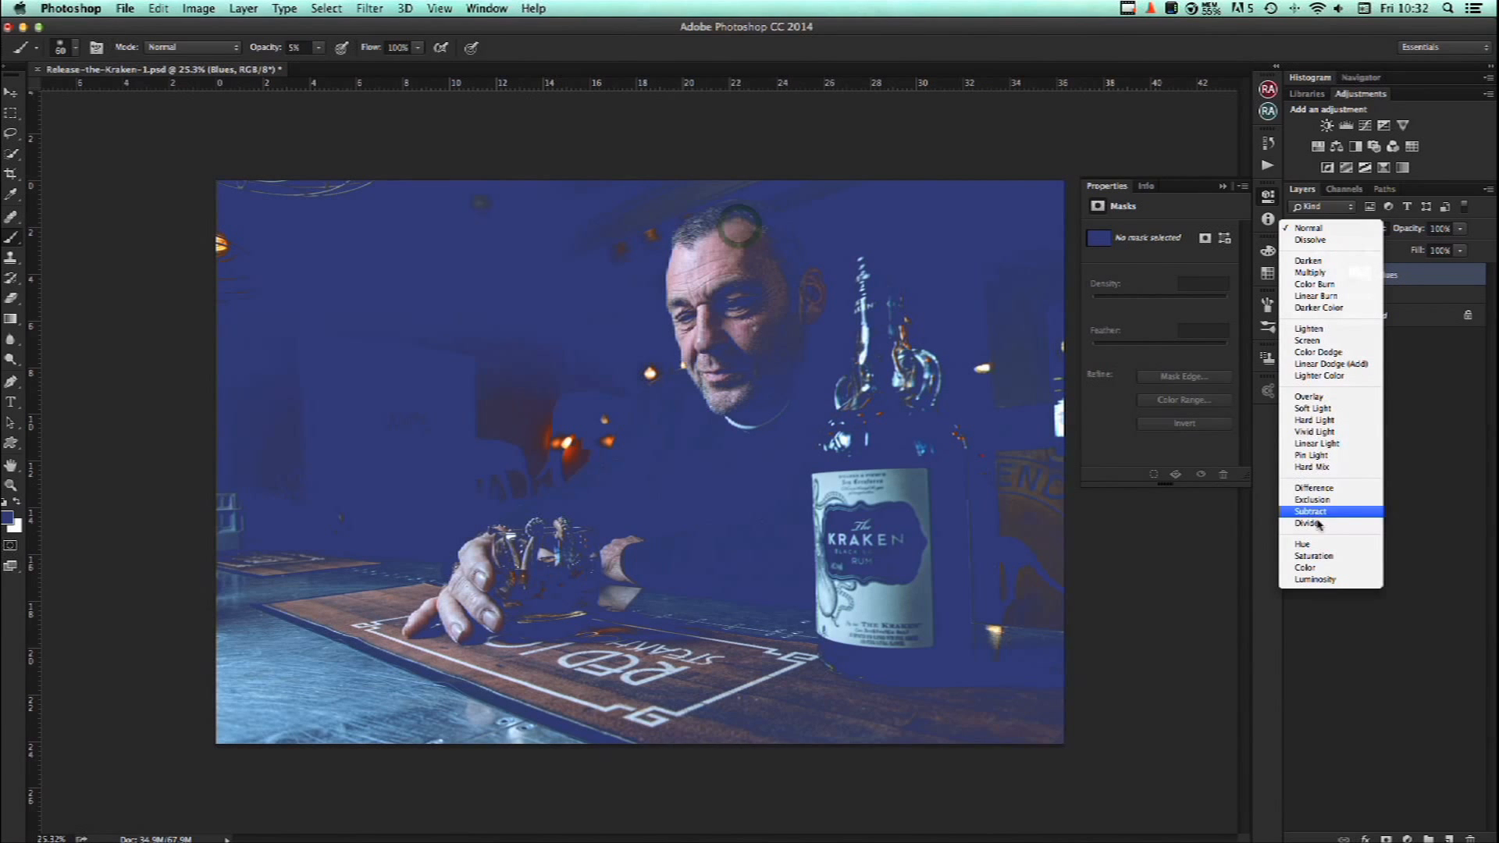
{"action": "left_click", "coordinate": [1311, 567]}
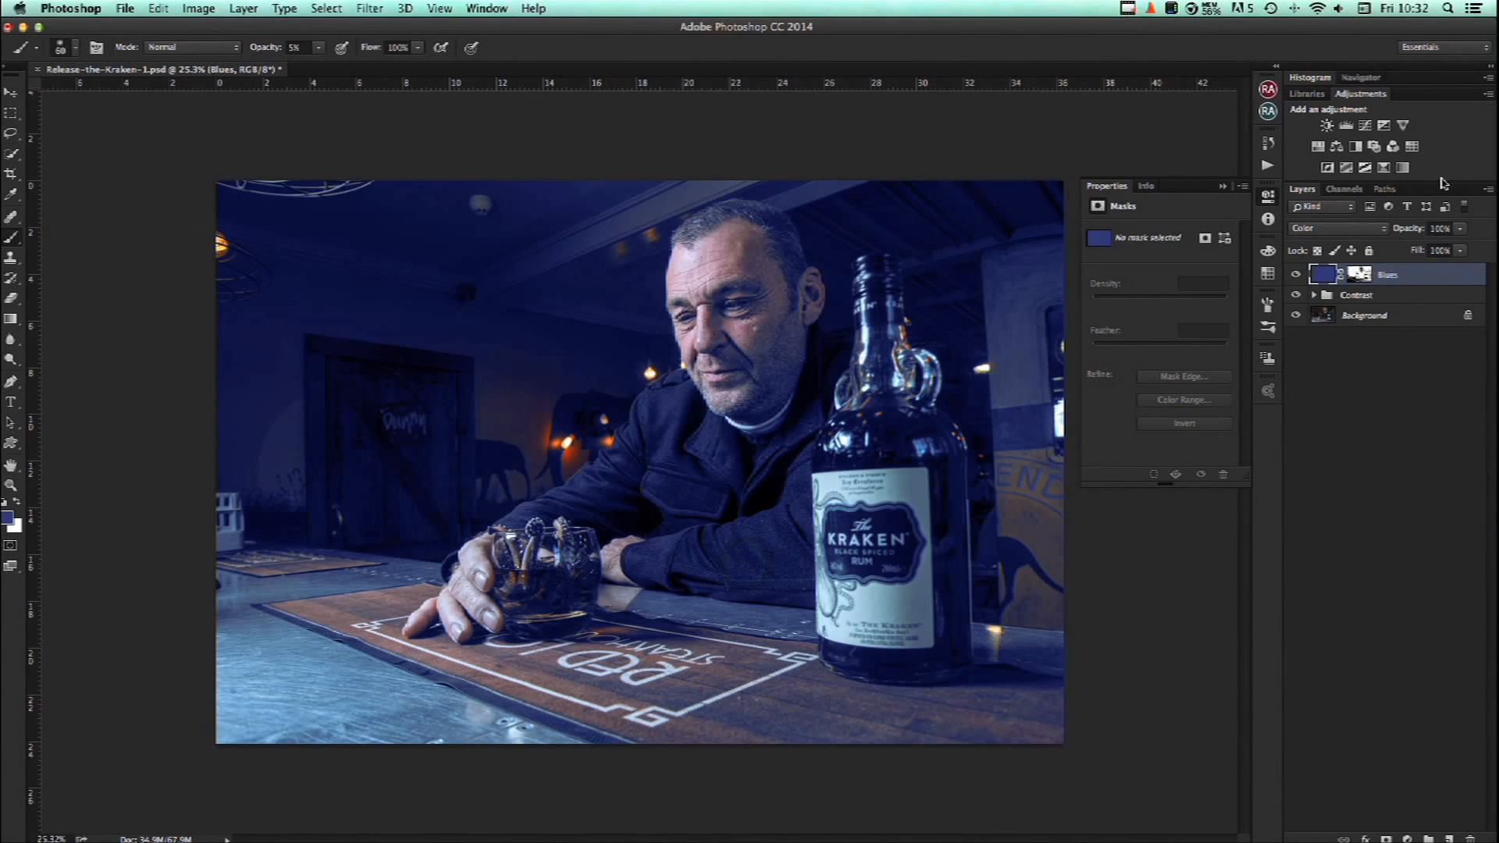
{"action": "left_click_drag", "start_coordinate": [1410, 233], "coordinate": [1345, 233]}
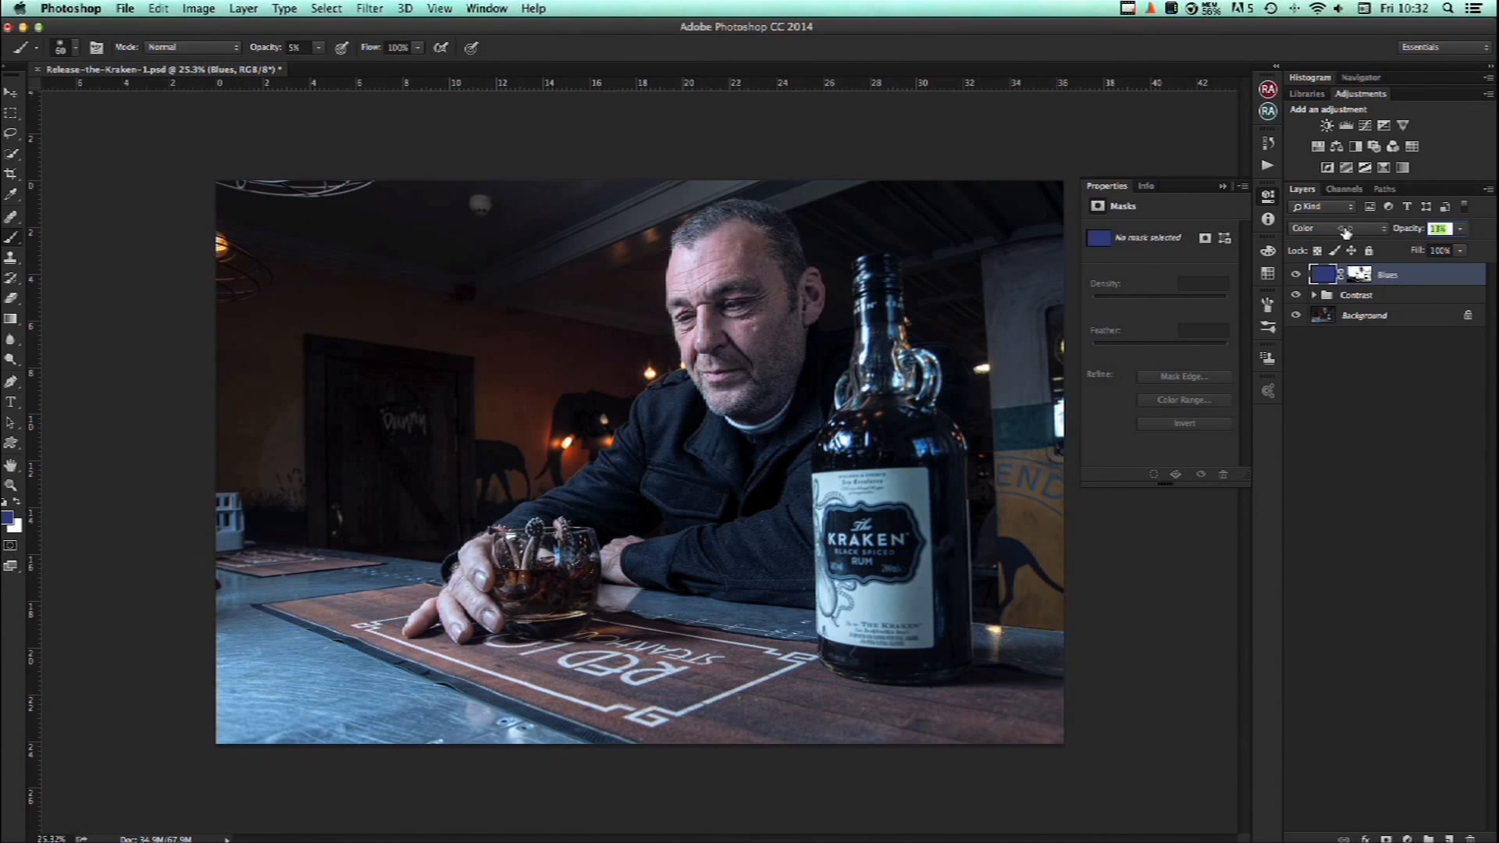
{"action": "left_click", "coordinate": [1295, 274]}
{"action": "left_click", "coordinate": [1295, 274]}
{"action": "left_click_drag", "start_coordinate": [1407, 232], "coordinate": [1410, 232]}
{"action": "left_click", "coordinate": [1297, 275]}
{"action": "left_click", "coordinate": [1297, 275]}
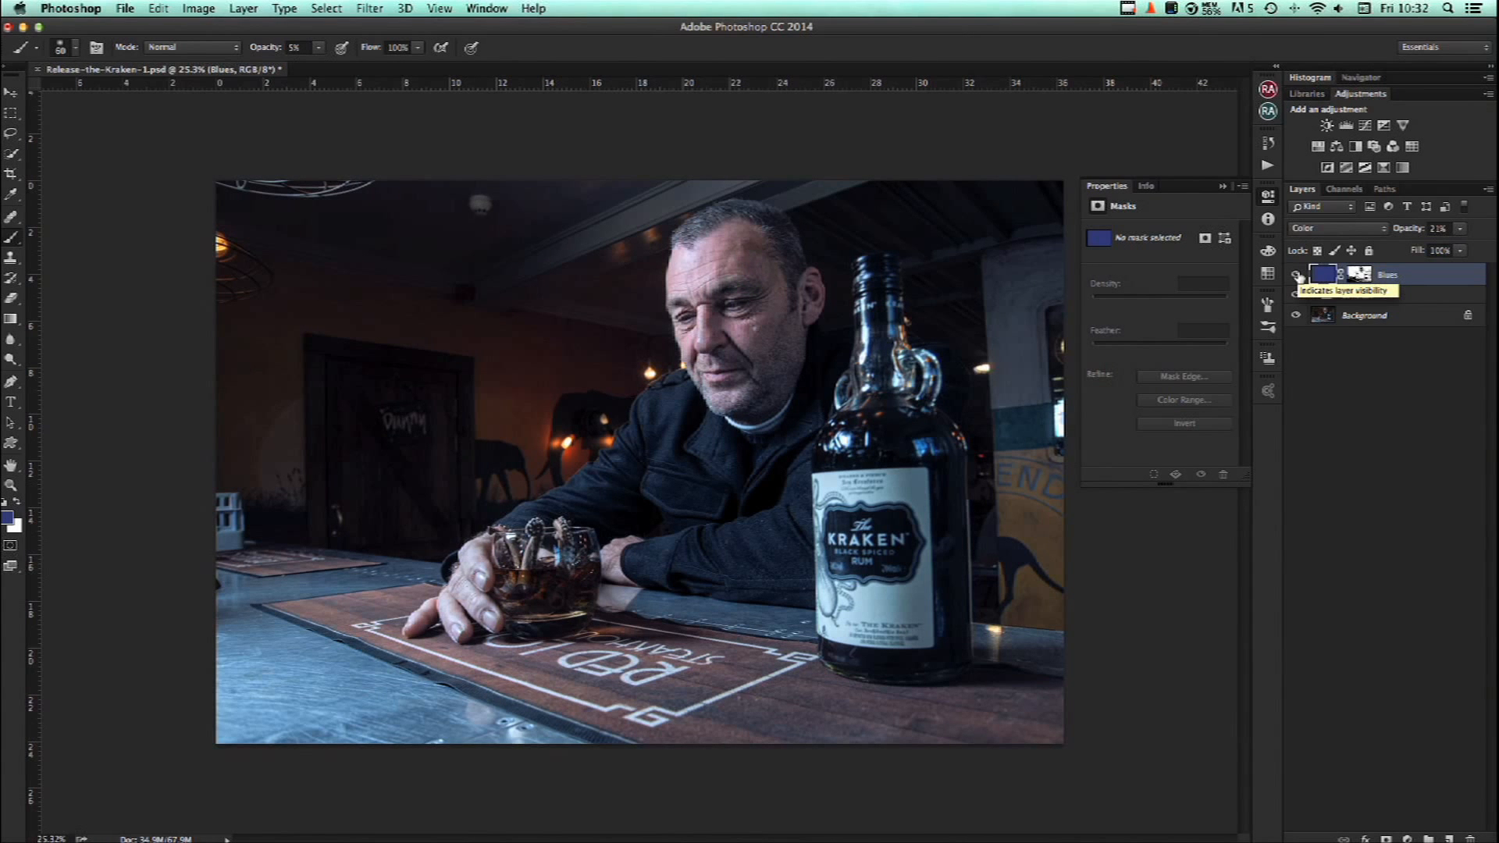
Raise the Blues layer's opacity to 24% and toggle its visibility to check the tint.
{"action": "left_click_drag", "start_coordinate": [1402, 236], "coordinate": [1403, 235]}
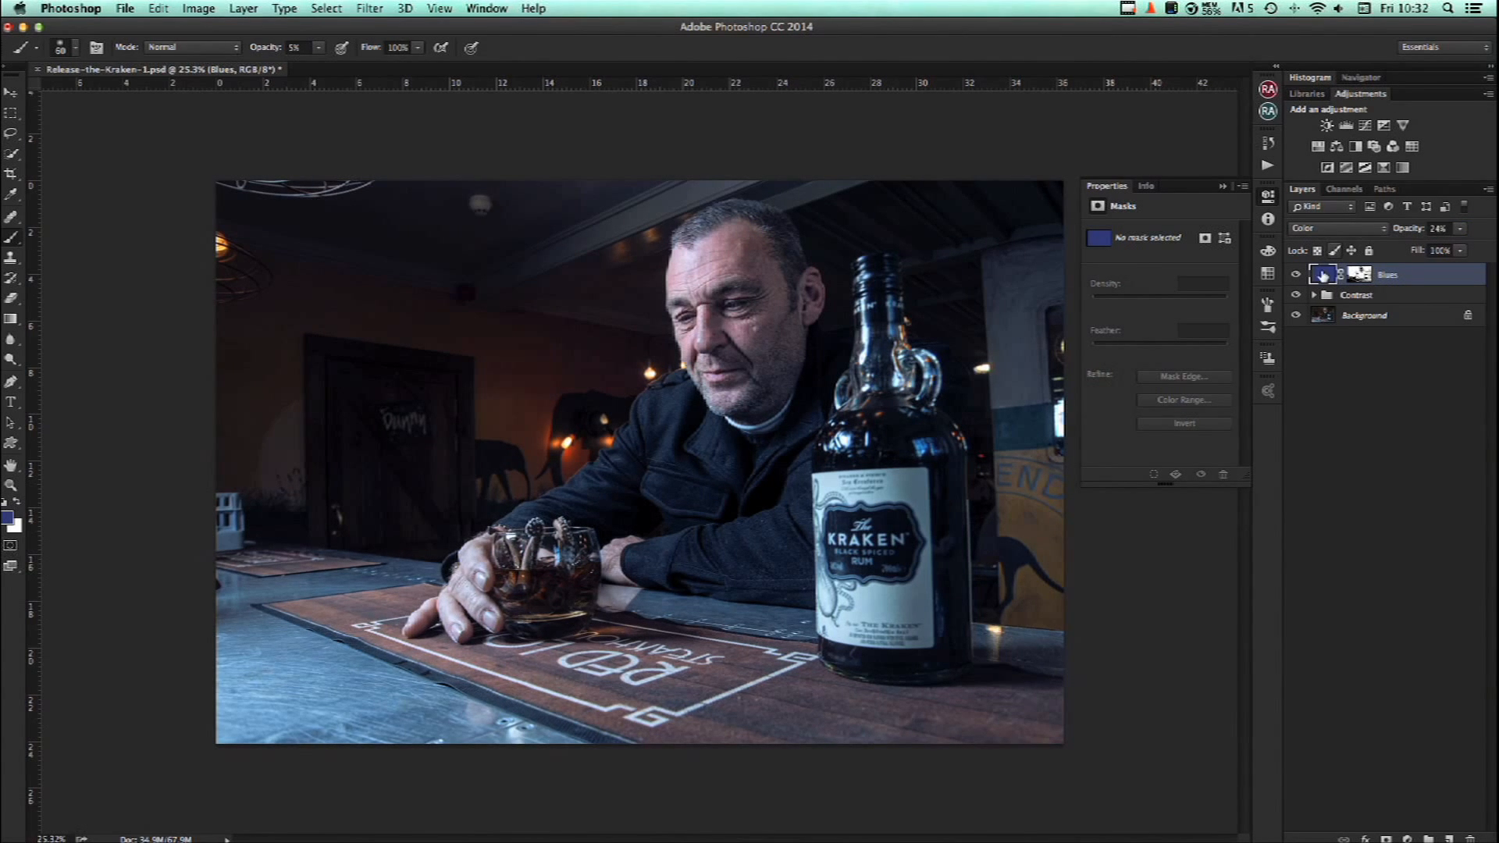
{"action": "left_click", "coordinate": [1297, 275]}
{"action": "left_click", "coordinate": [1298, 275]}
{"action": "left_click", "coordinate": [1298, 275]}
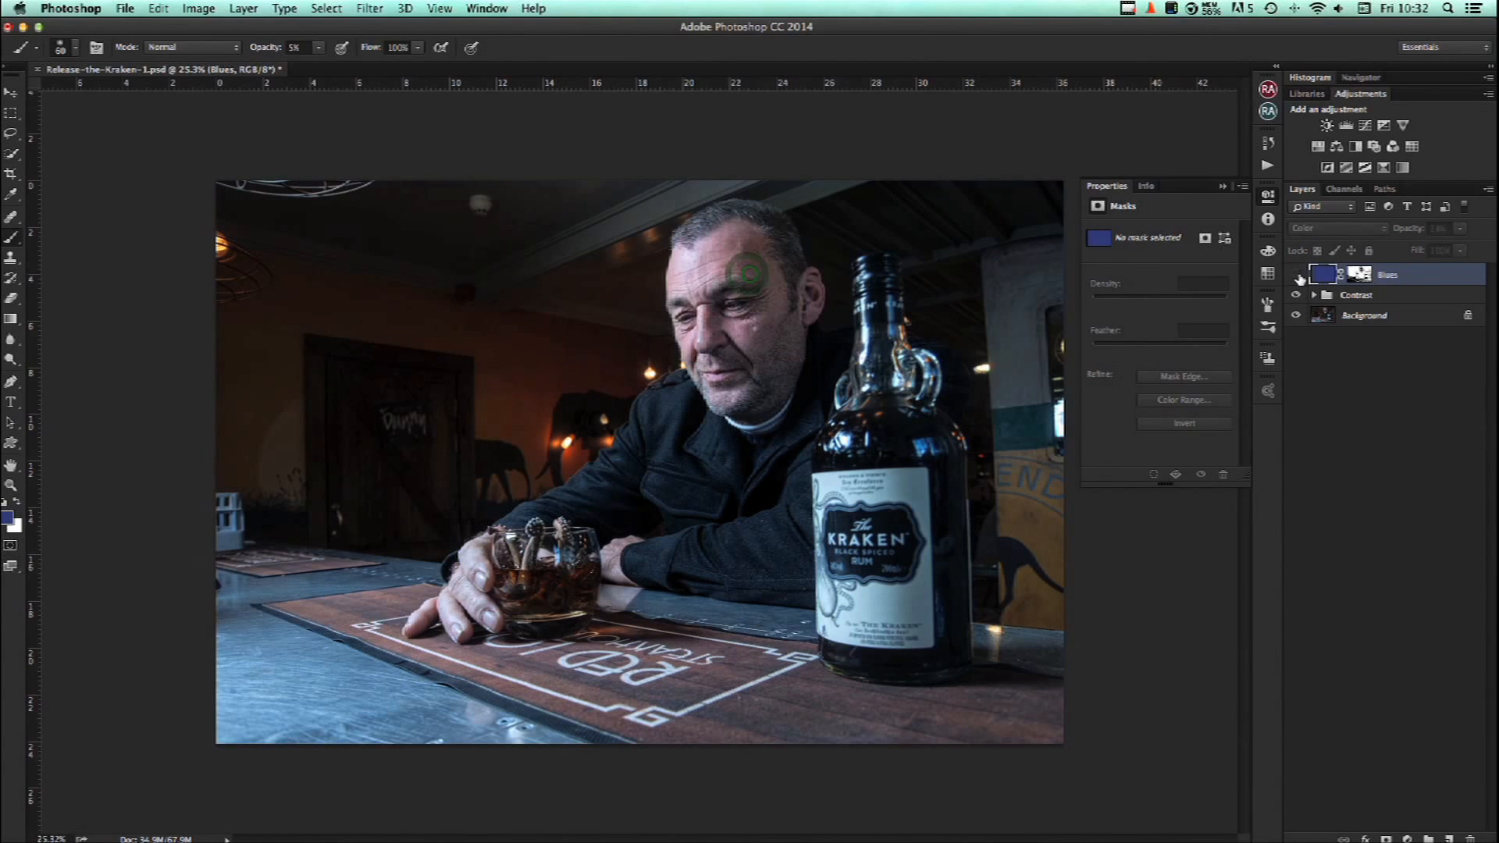
{"action": "left_click", "coordinate": [1297, 275]}
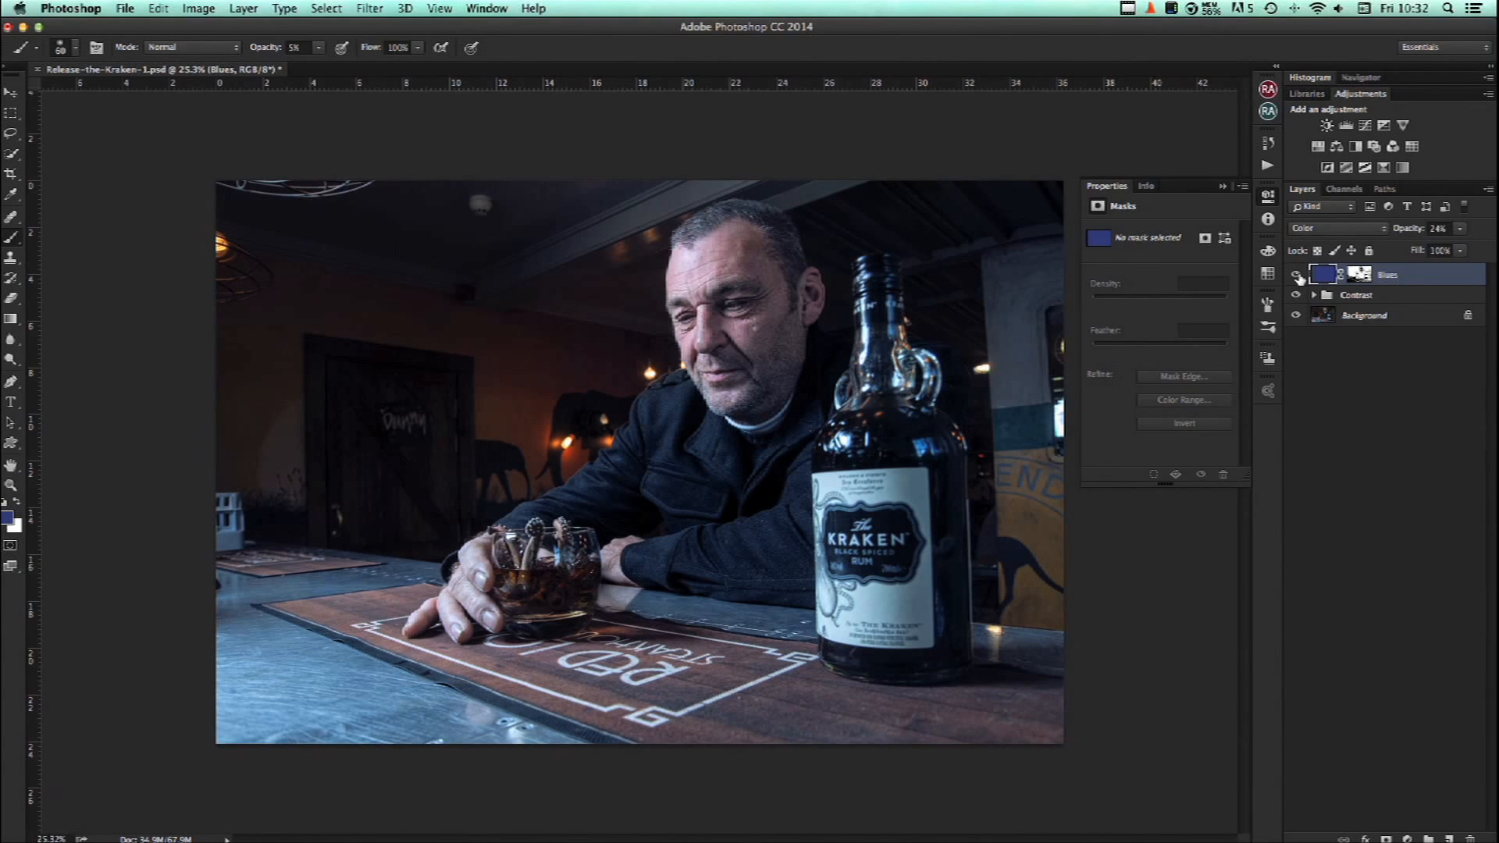
Load the Red channel as a selection and use it to mask a new layer above Blues.
{"action": "left_click", "coordinate": [1344, 188]}
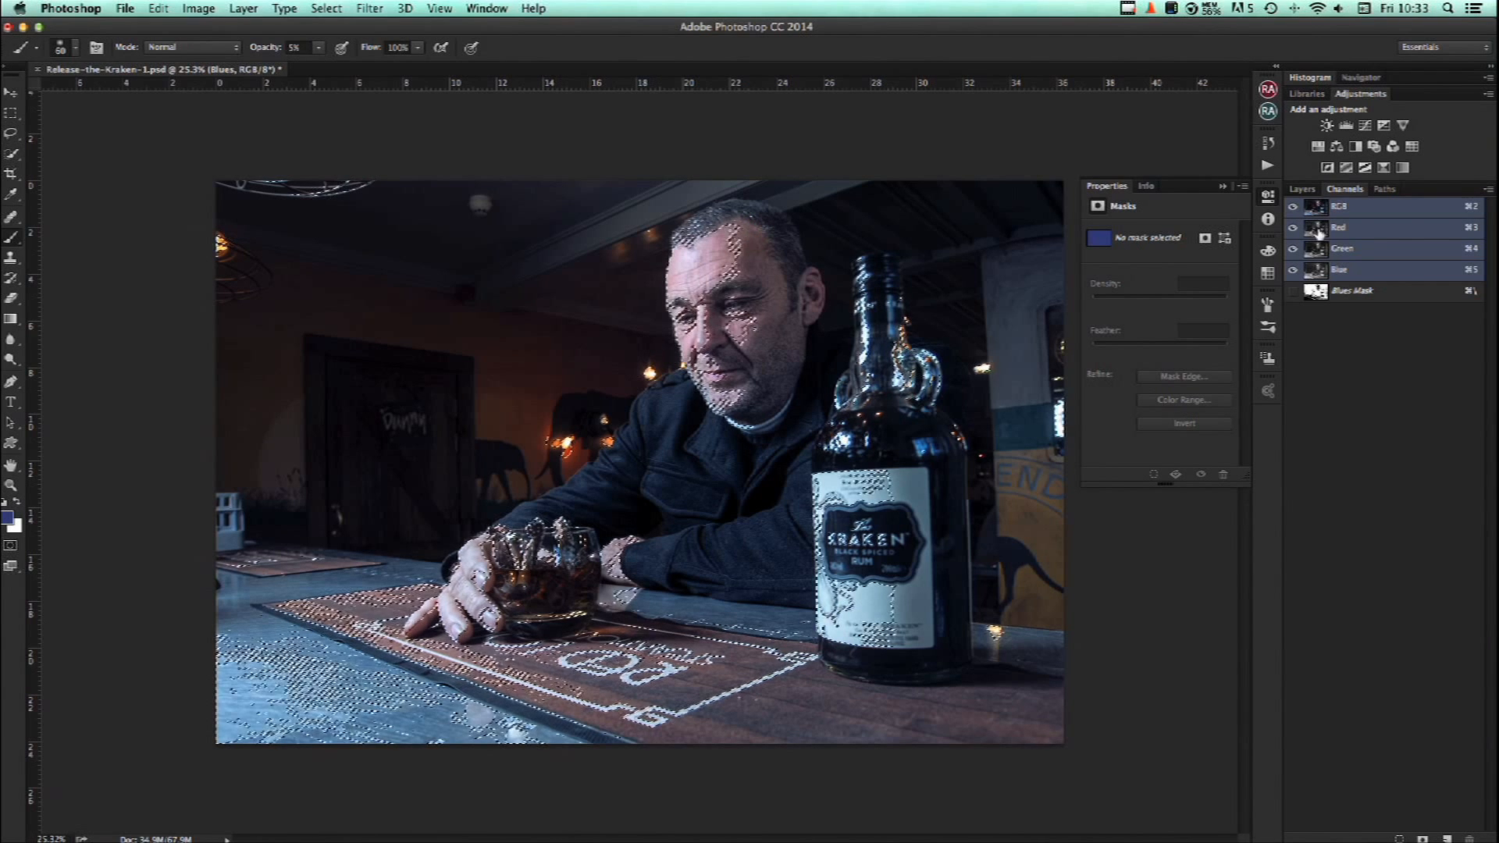
{"action": "left_click", "coordinate": [1301, 189]}
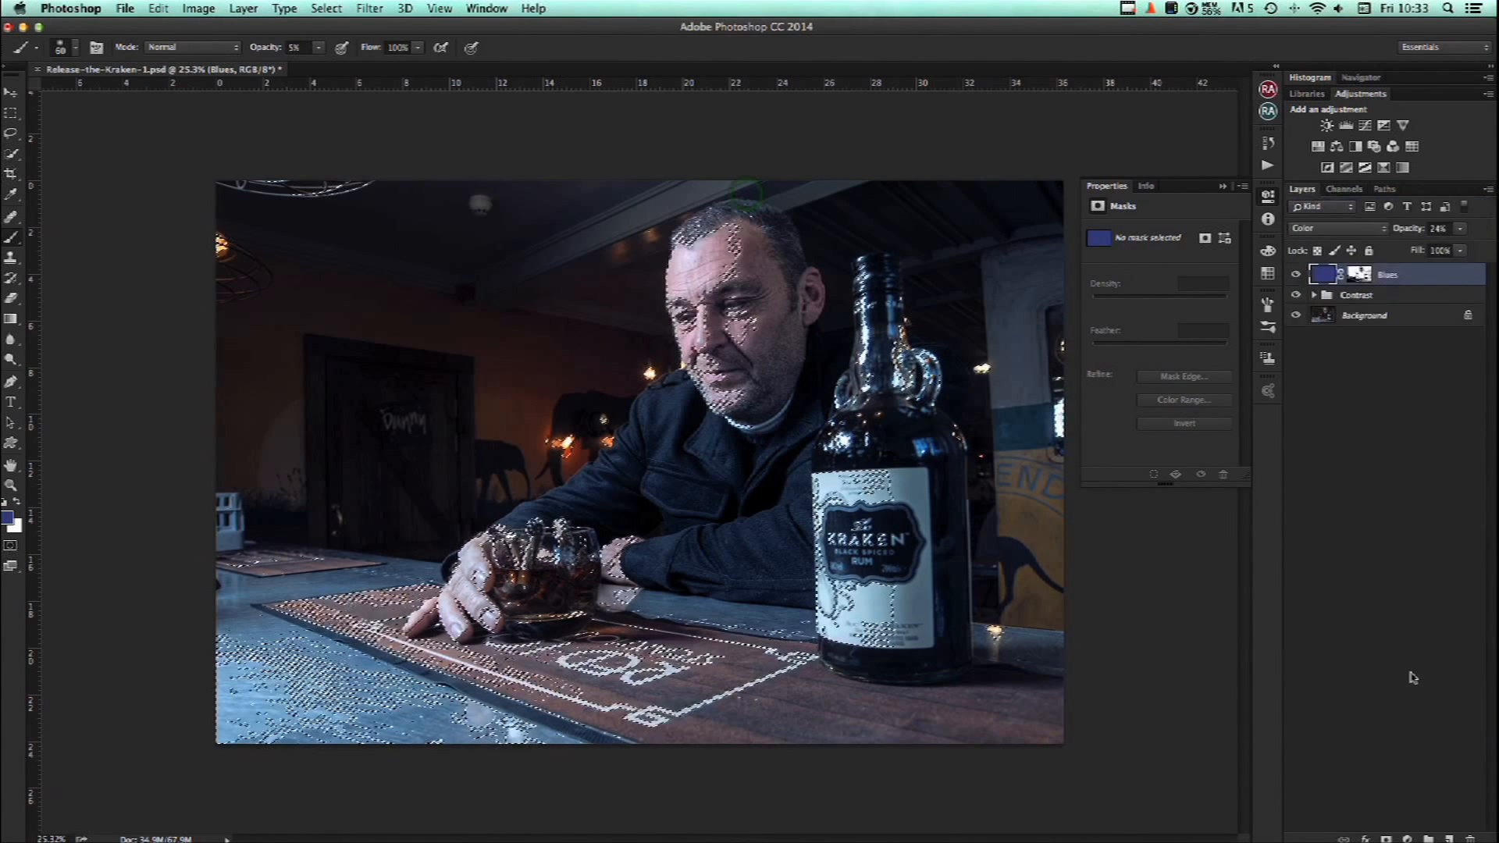
{"action": "left_click", "coordinate": [1448, 838]}
{"action": "left_click", "coordinate": [1385, 838]}
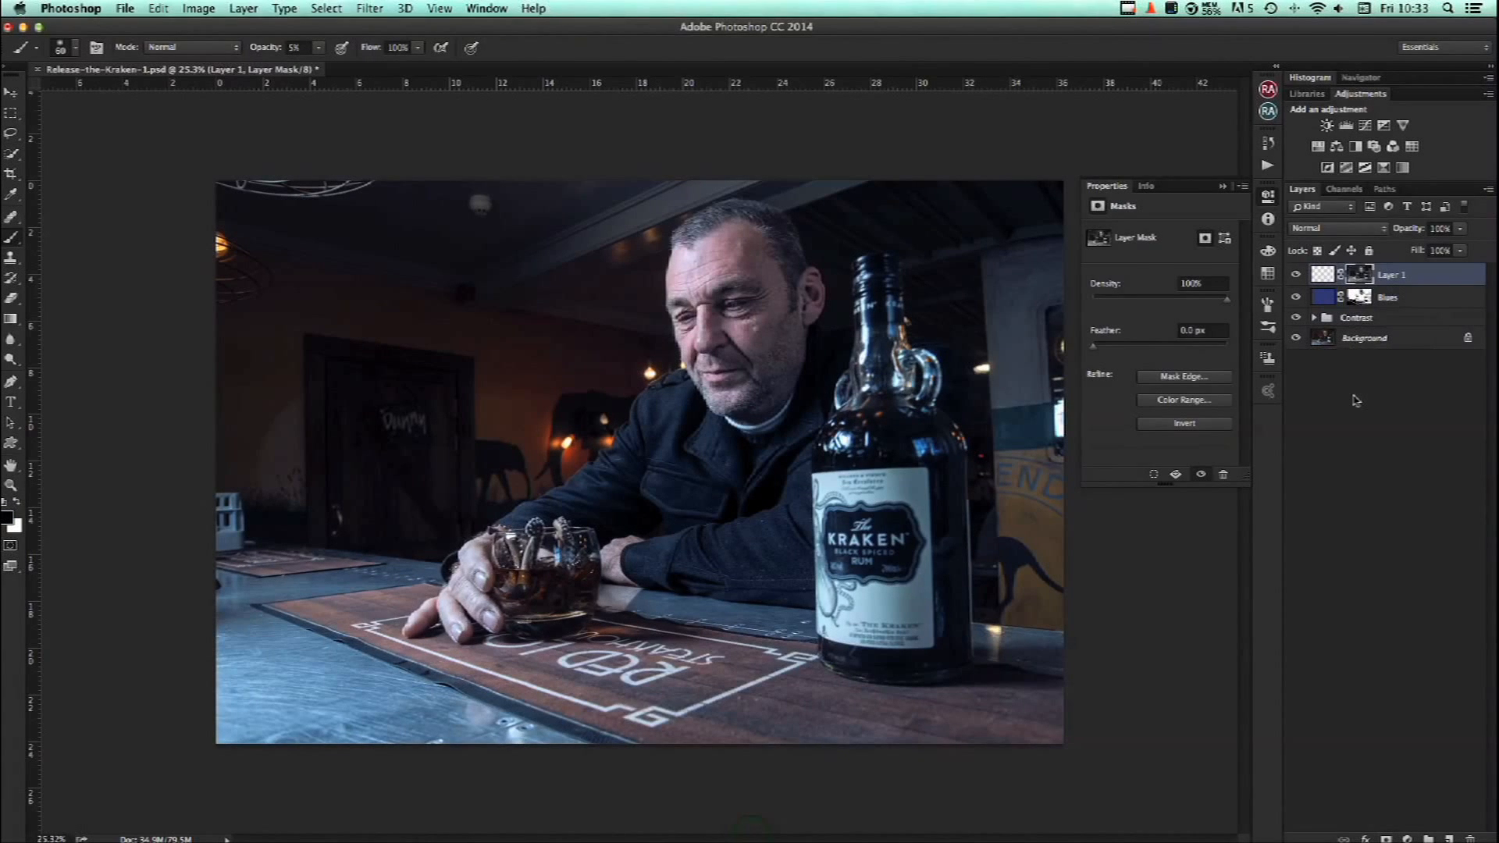
Increase the new layer mask's contrast with Levels, using input black 31 and input white 106, and return to the composite view.
{"action": "left_click", "coordinate": [1362, 275], "text": "alt"}
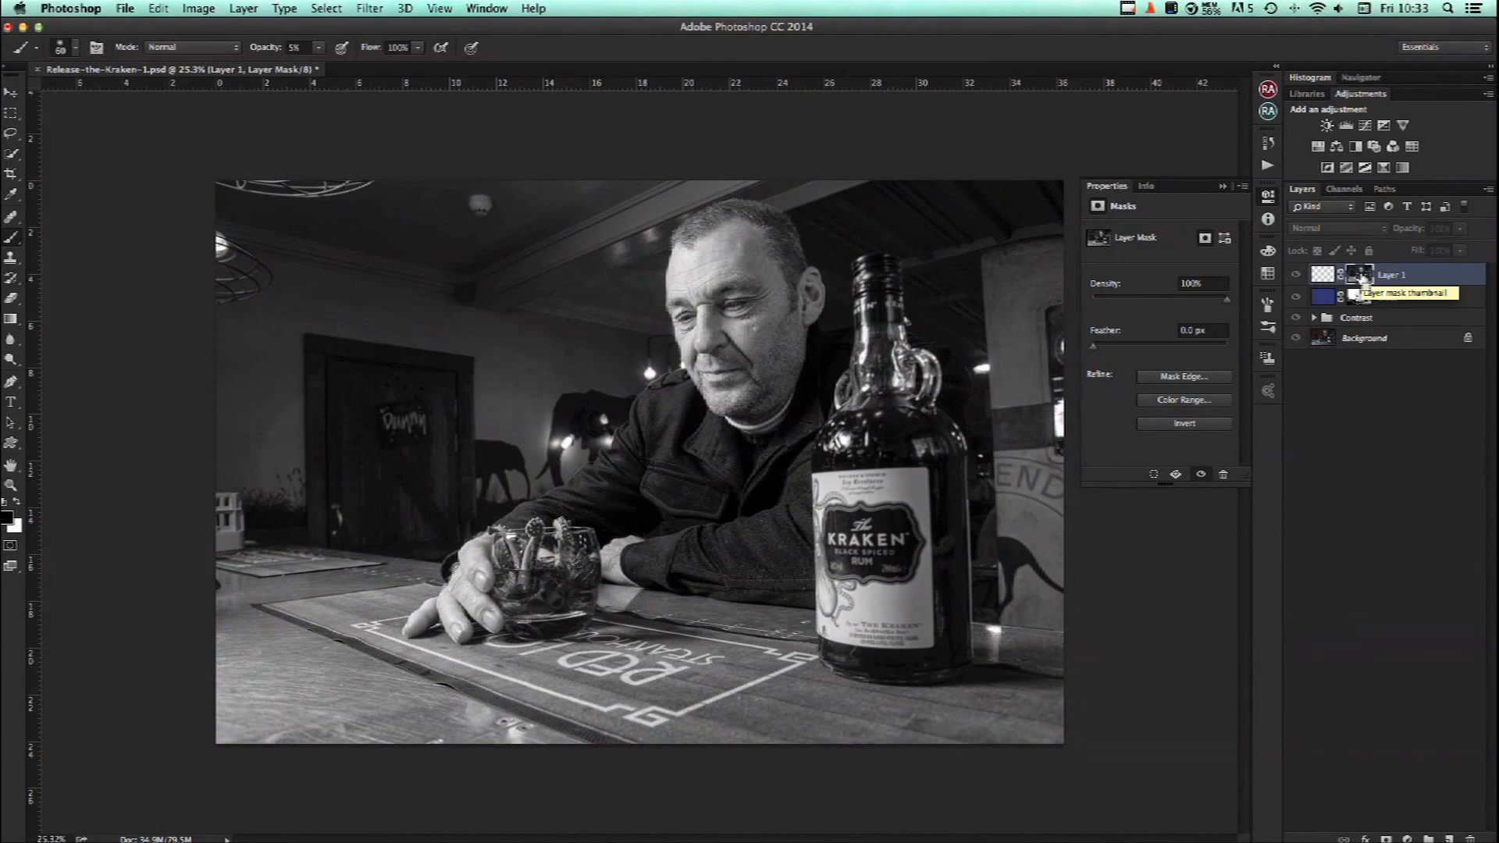
{"action": "key", "text": "super+l"}
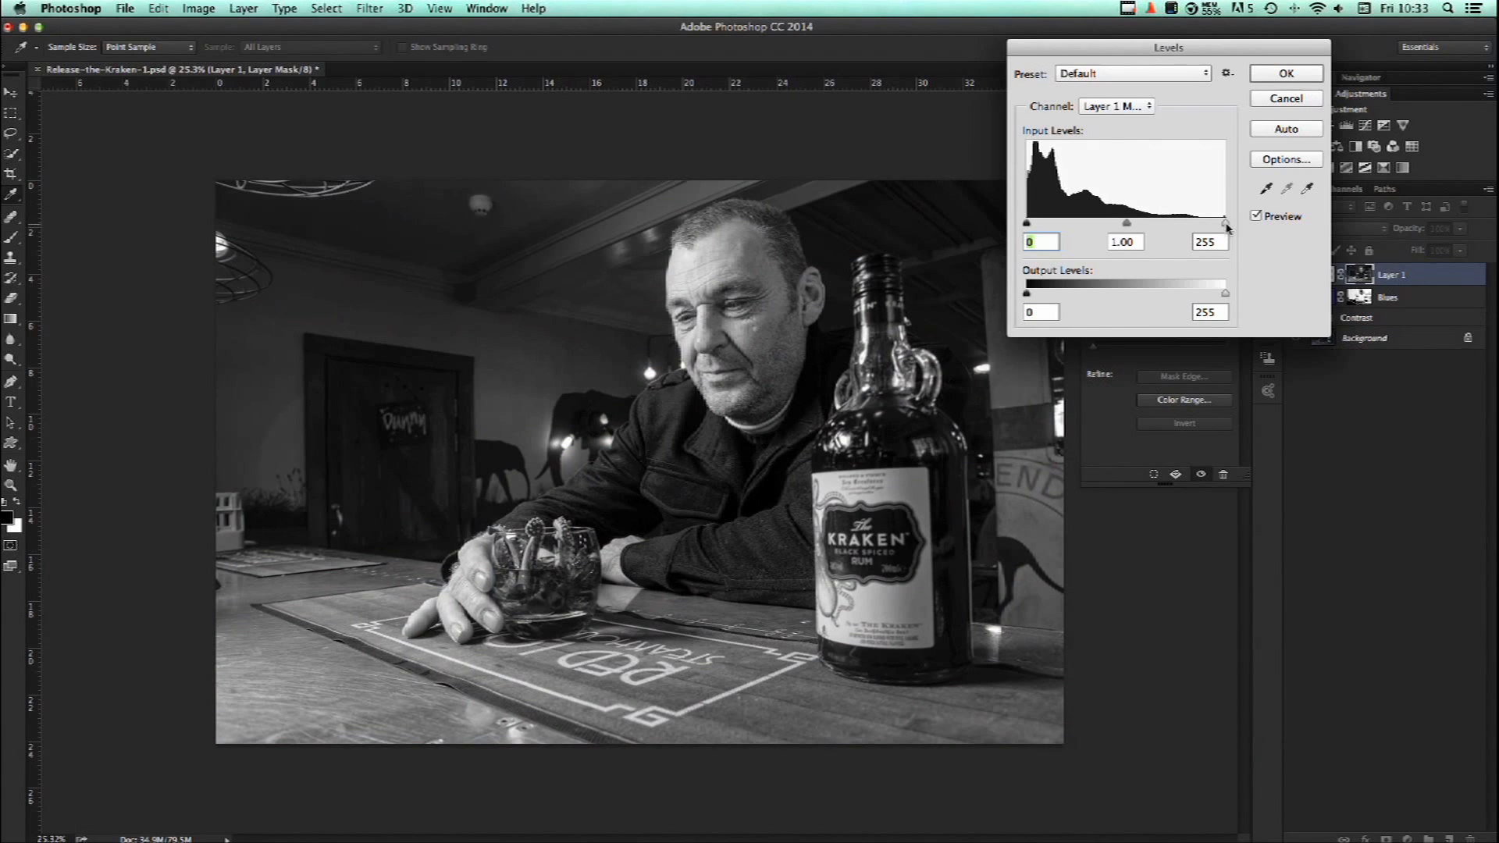
{"action": "left_click_drag", "start_coordinate": [1224, 224], "coordinate": [1048, 225]}
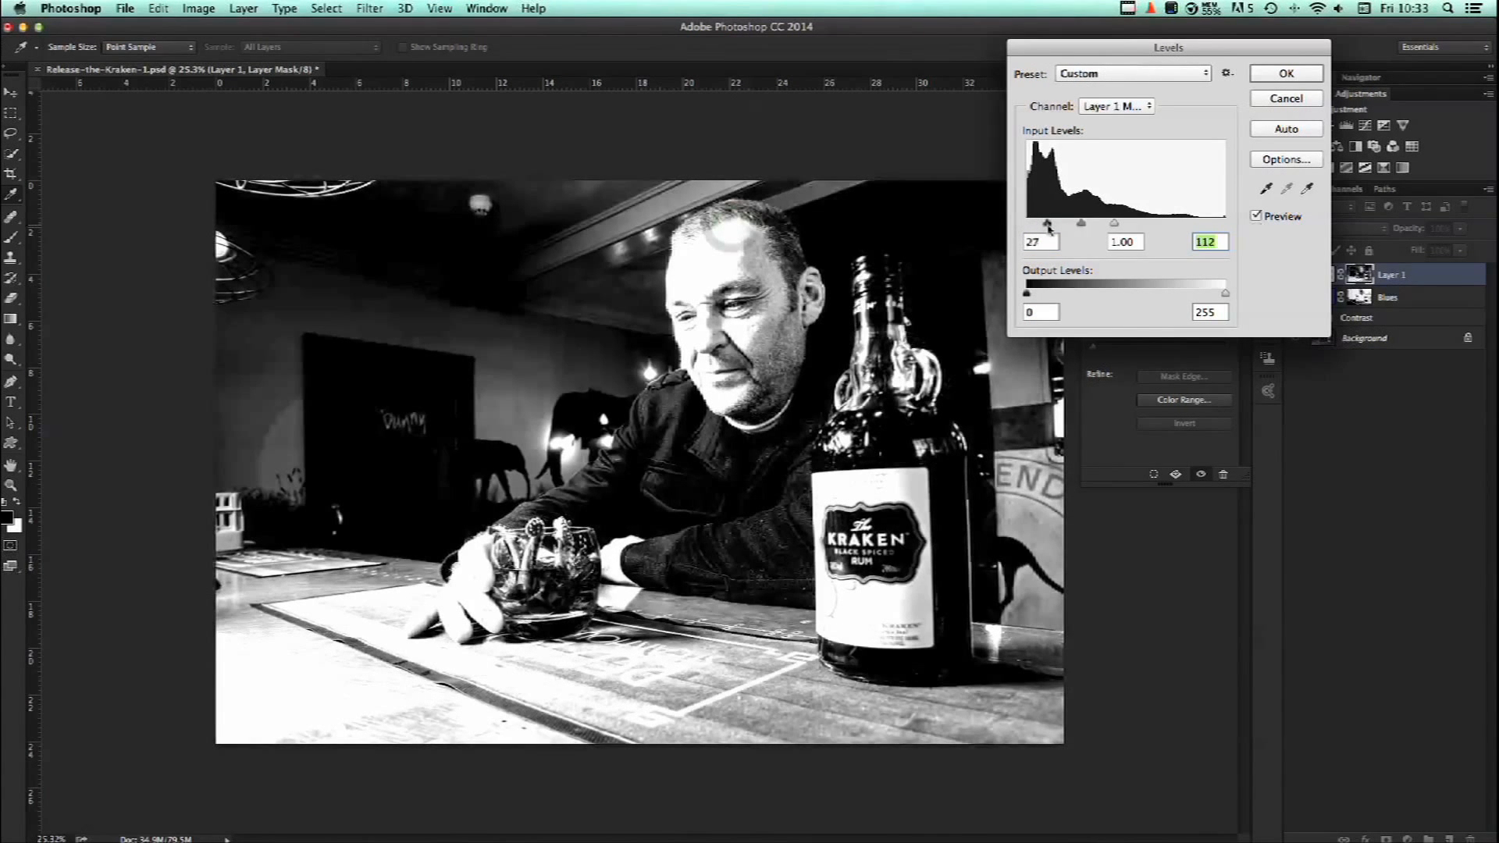
{"action": "left_click_drag", "start_coordinate": [1120, 228], "coordinate": [1054, 224]}
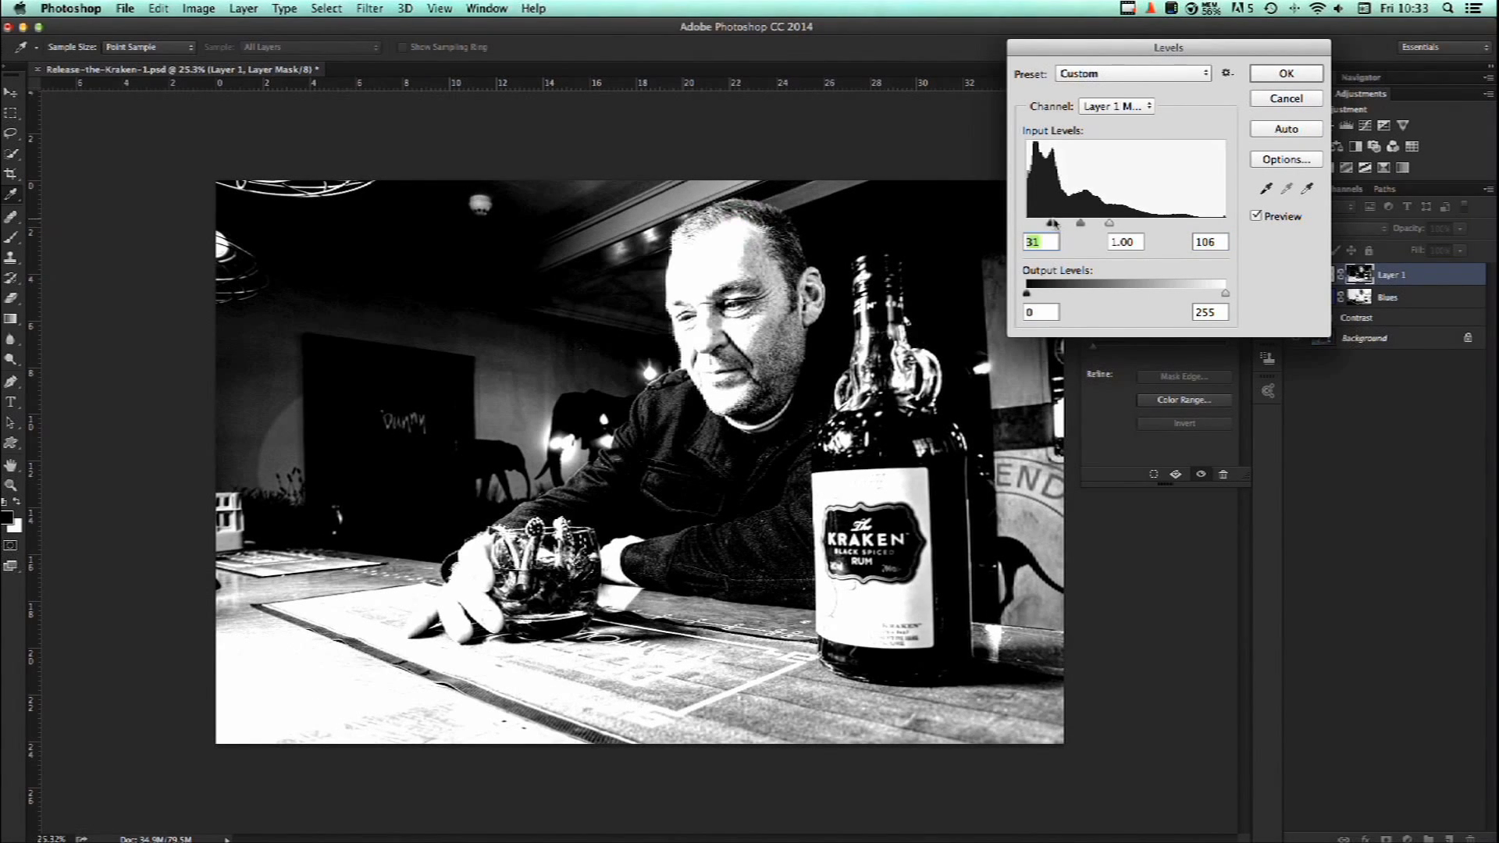
{"action": "left_click", "coordinate": [1285, 74]}
{"action": "key", "text": "b"}
{"action": "left_click", "coordinate": [1319, 276]}
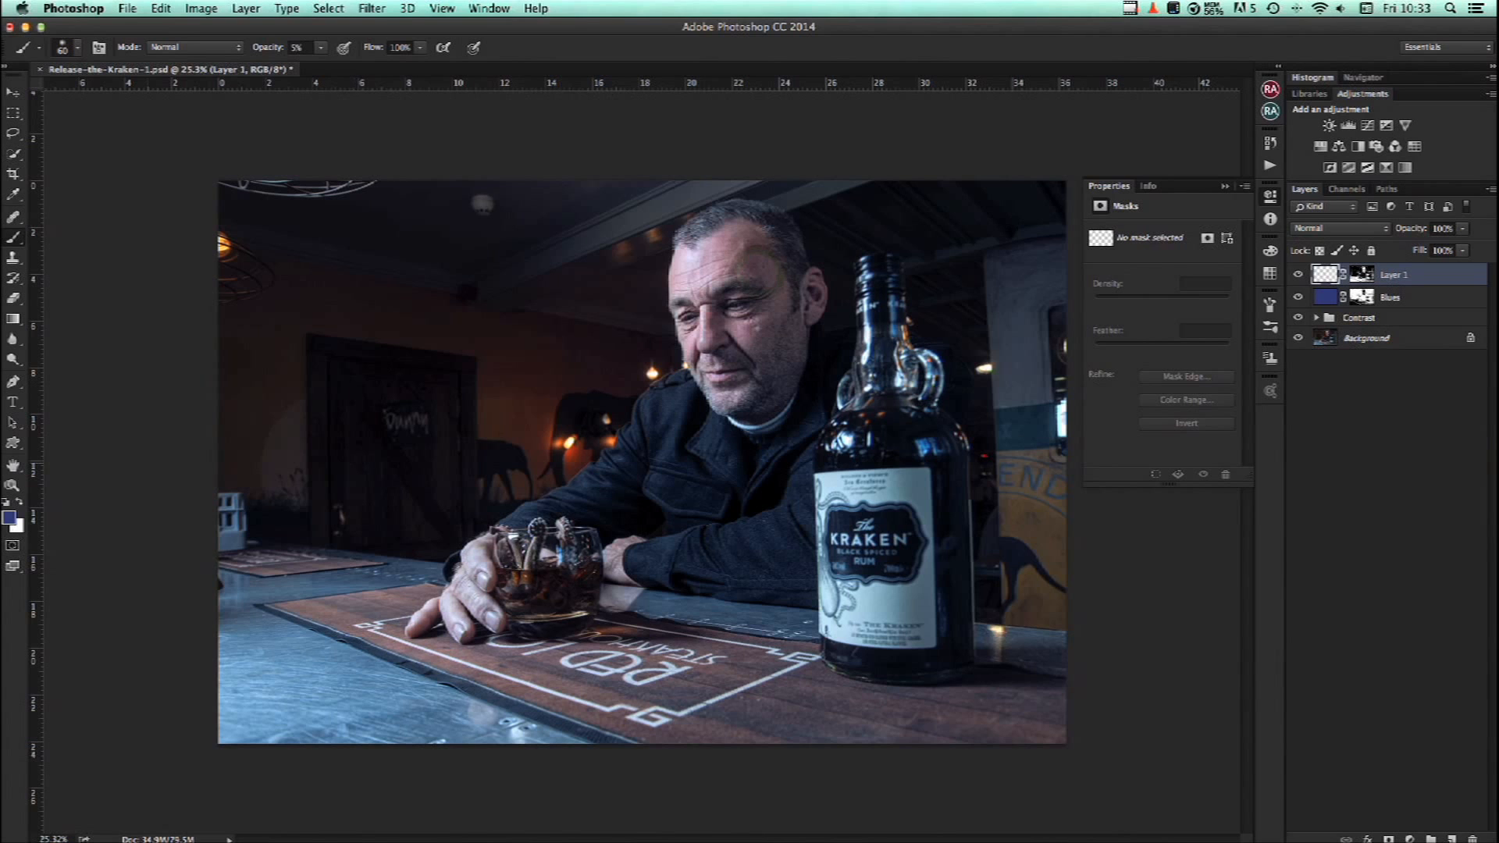
Set the foreground color to a muted orange and fill the new masked layer with it.
{"action": "left_click", "coordinate": [8, 517]}
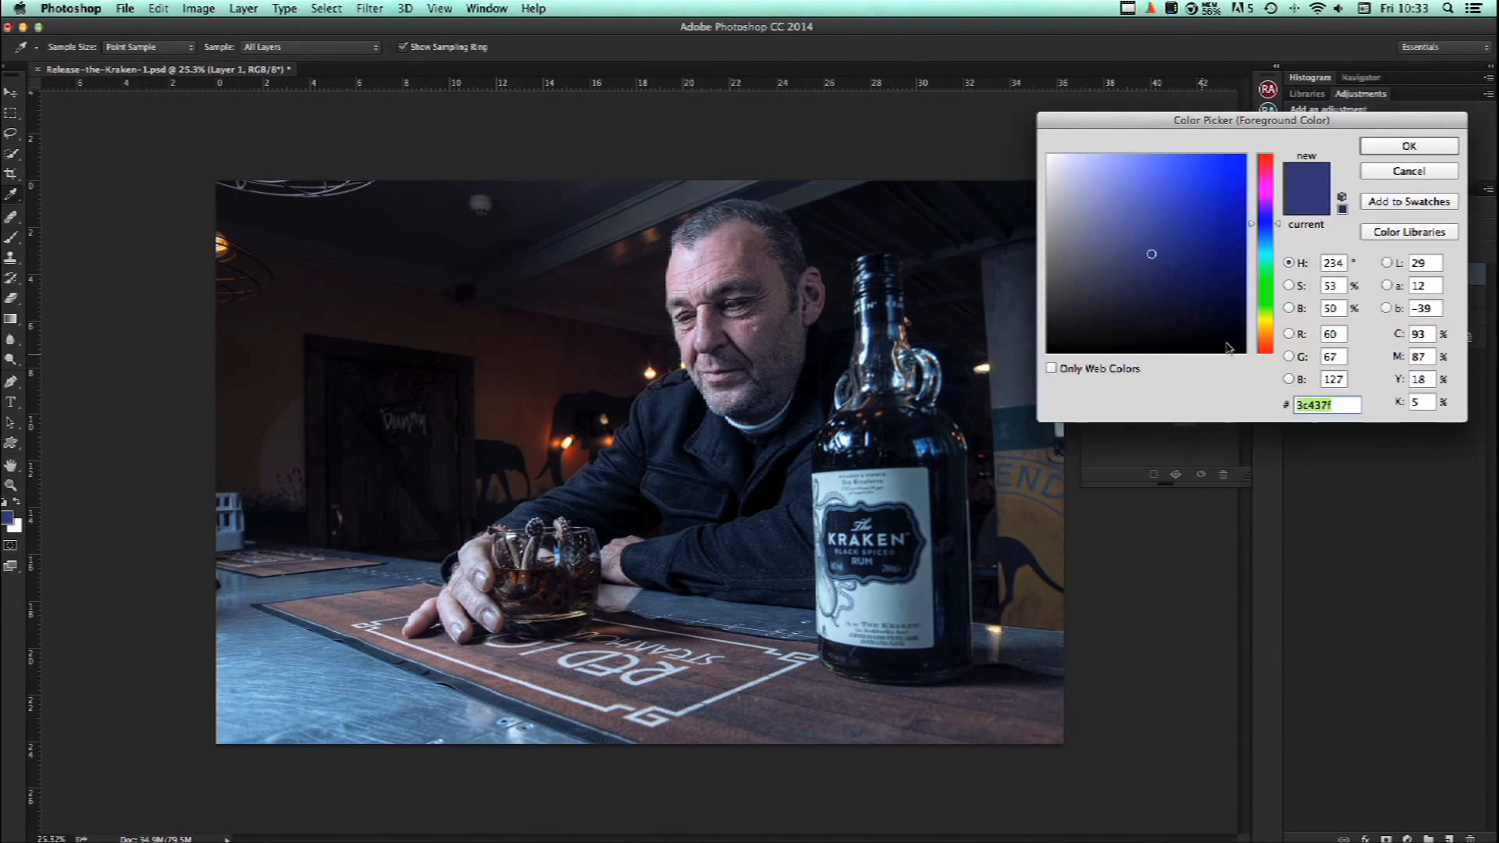
{"action": "left_click", "coordinate": [1265, 325]}
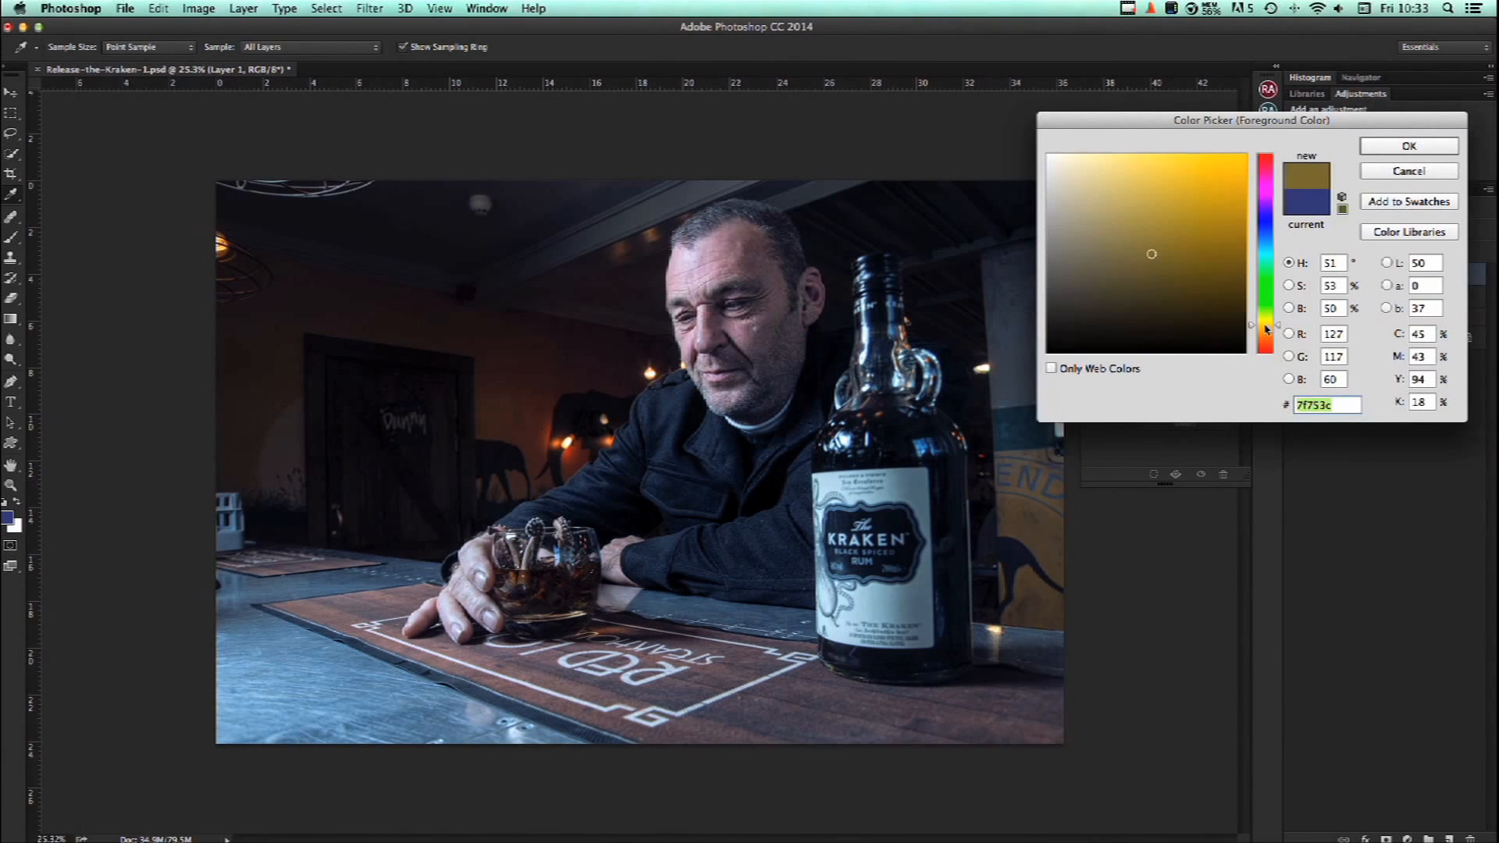
{"action": "left_click_drag", "start_coordinate": [1265, 329], "coordinate": [1252, 324]}
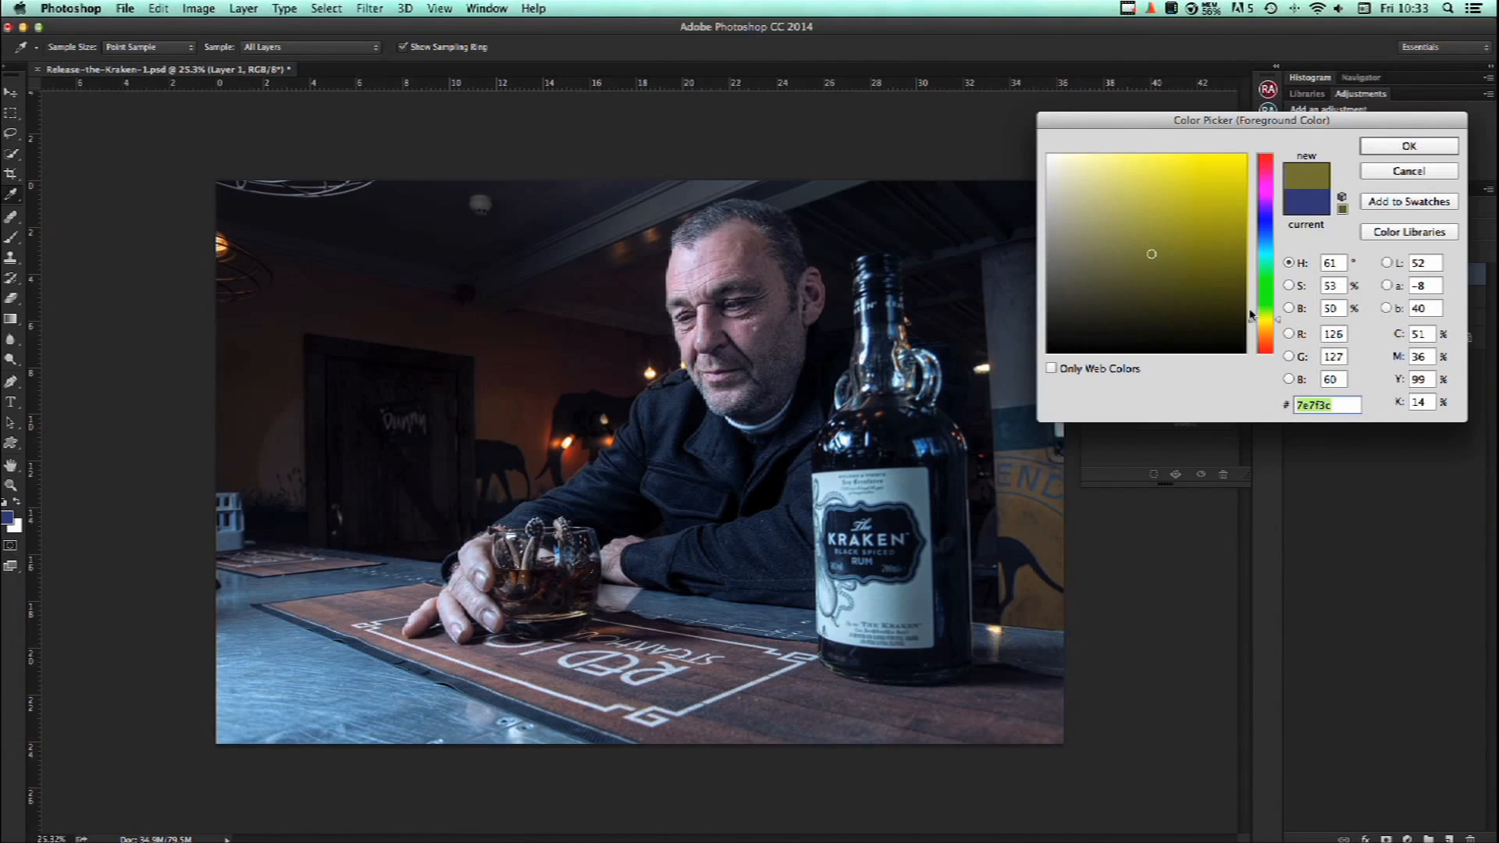
{"action": "left_click", "coordinate": [1152, 225]}
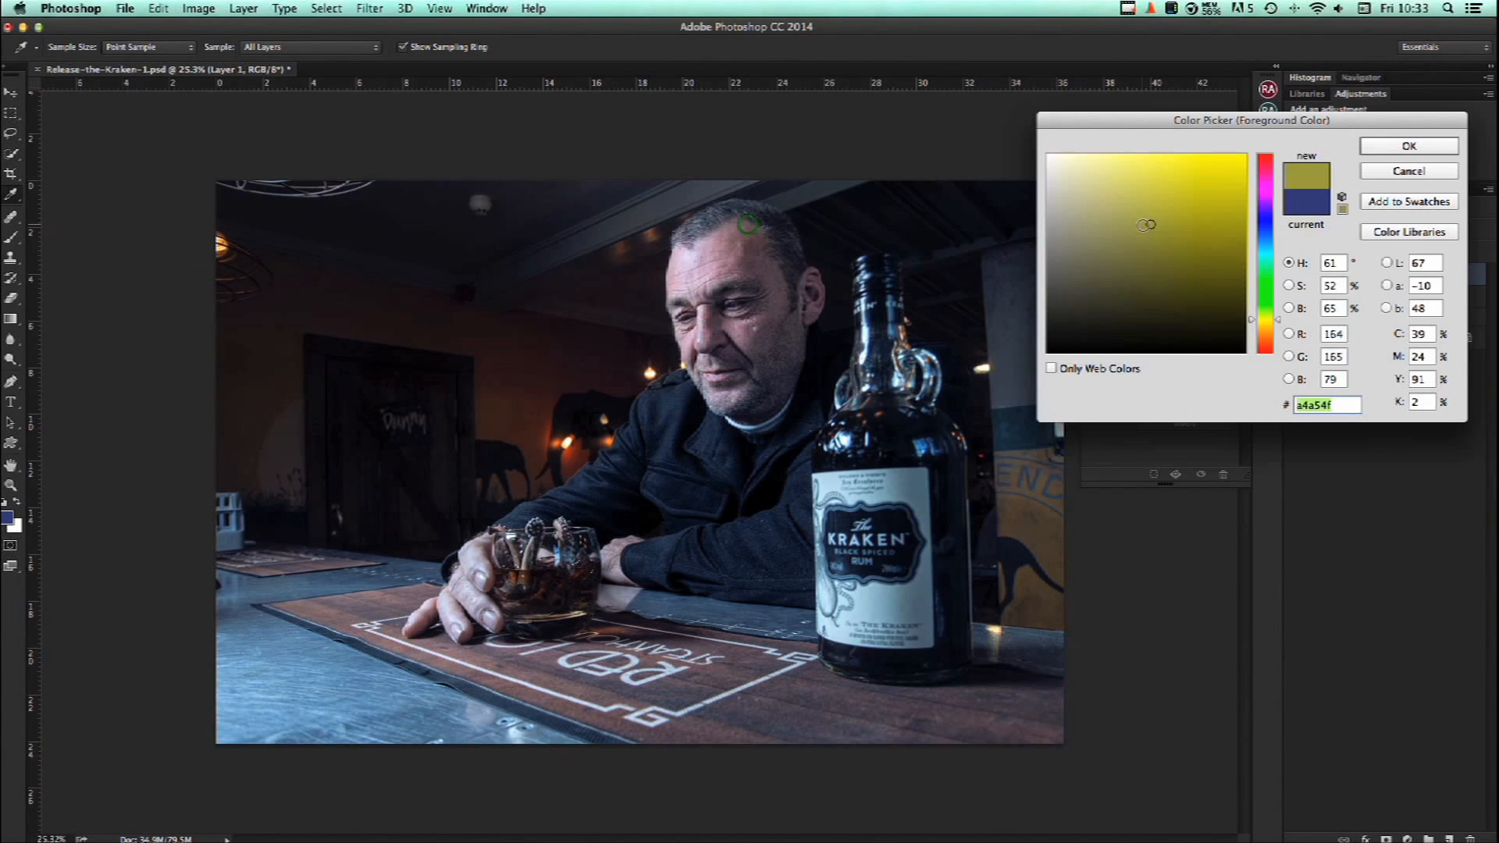
{"action": "left_click_drag", "start_coordinate": [1251, 324], "coordinate": [1251, 328]}
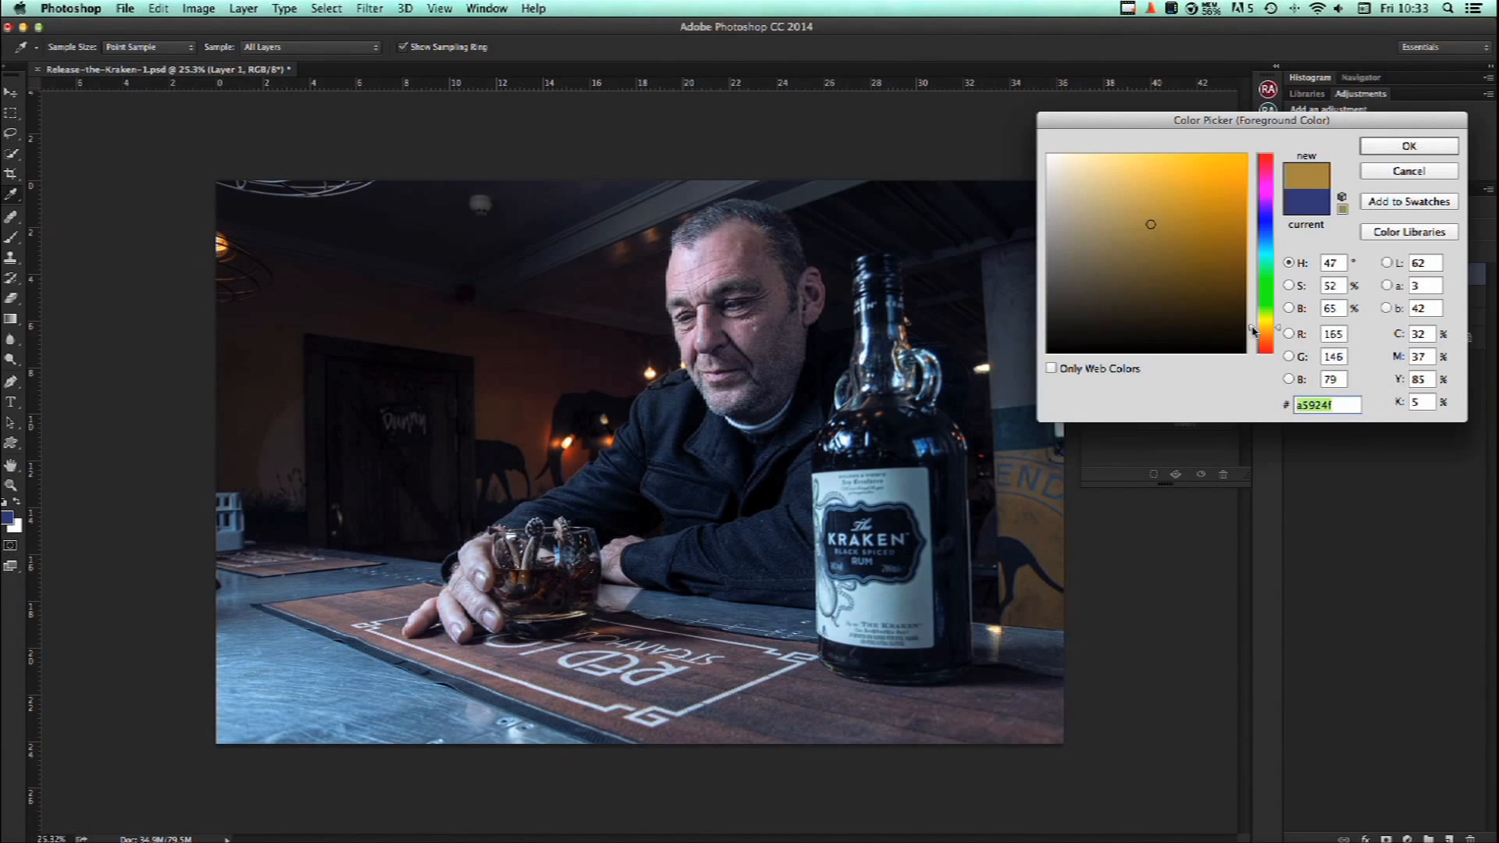
{"action": "left_click_drag", "start_coordinate": [1251, 329], "coordinate": [1252, 332]}
{"action": "left_click", "coordinate": [1409, 146]}
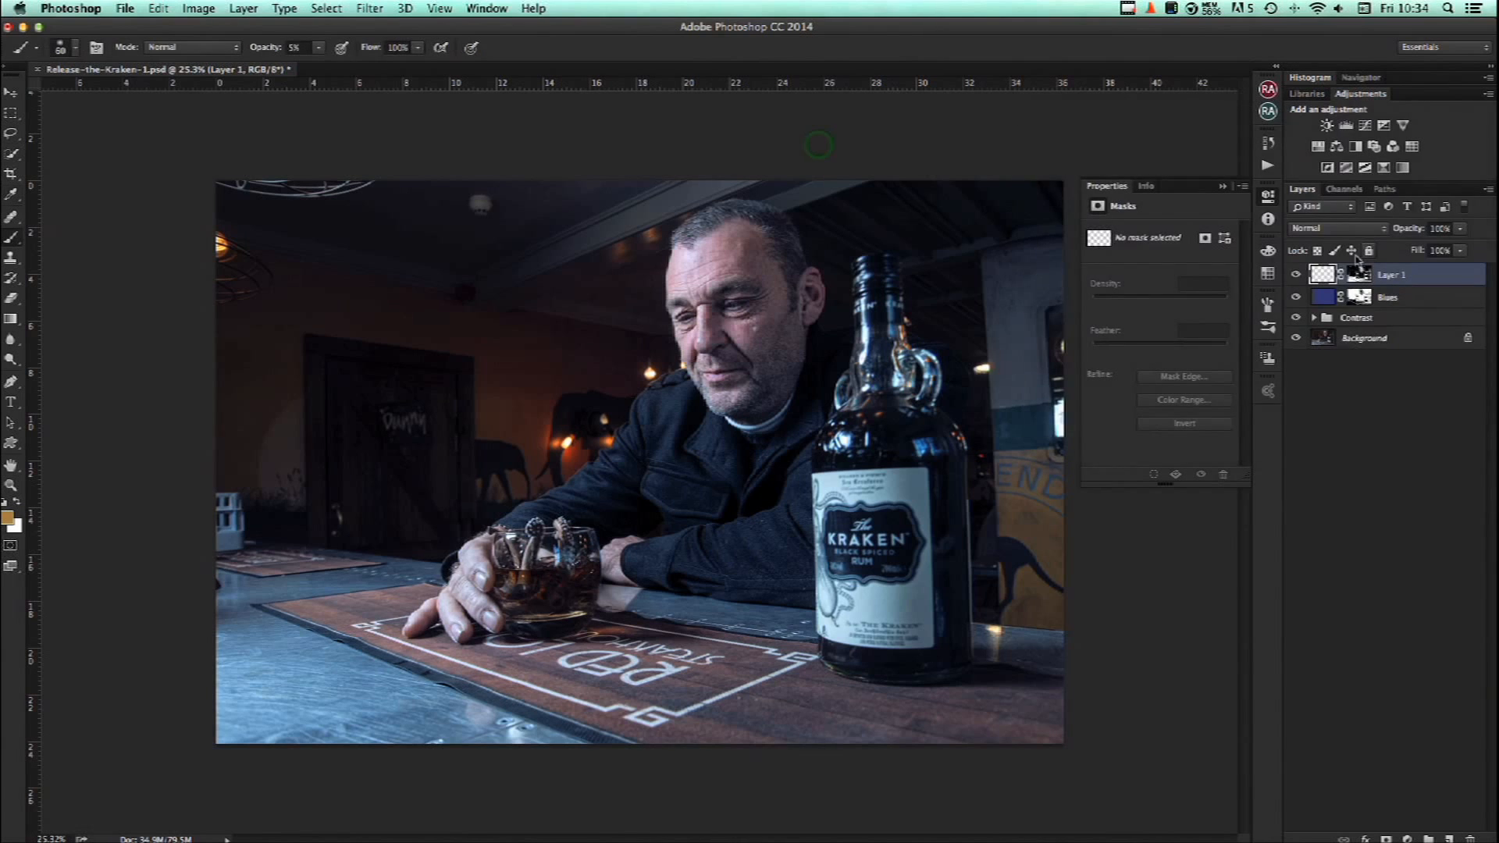
{"action": "key", "text": "alt+BackSpace"}
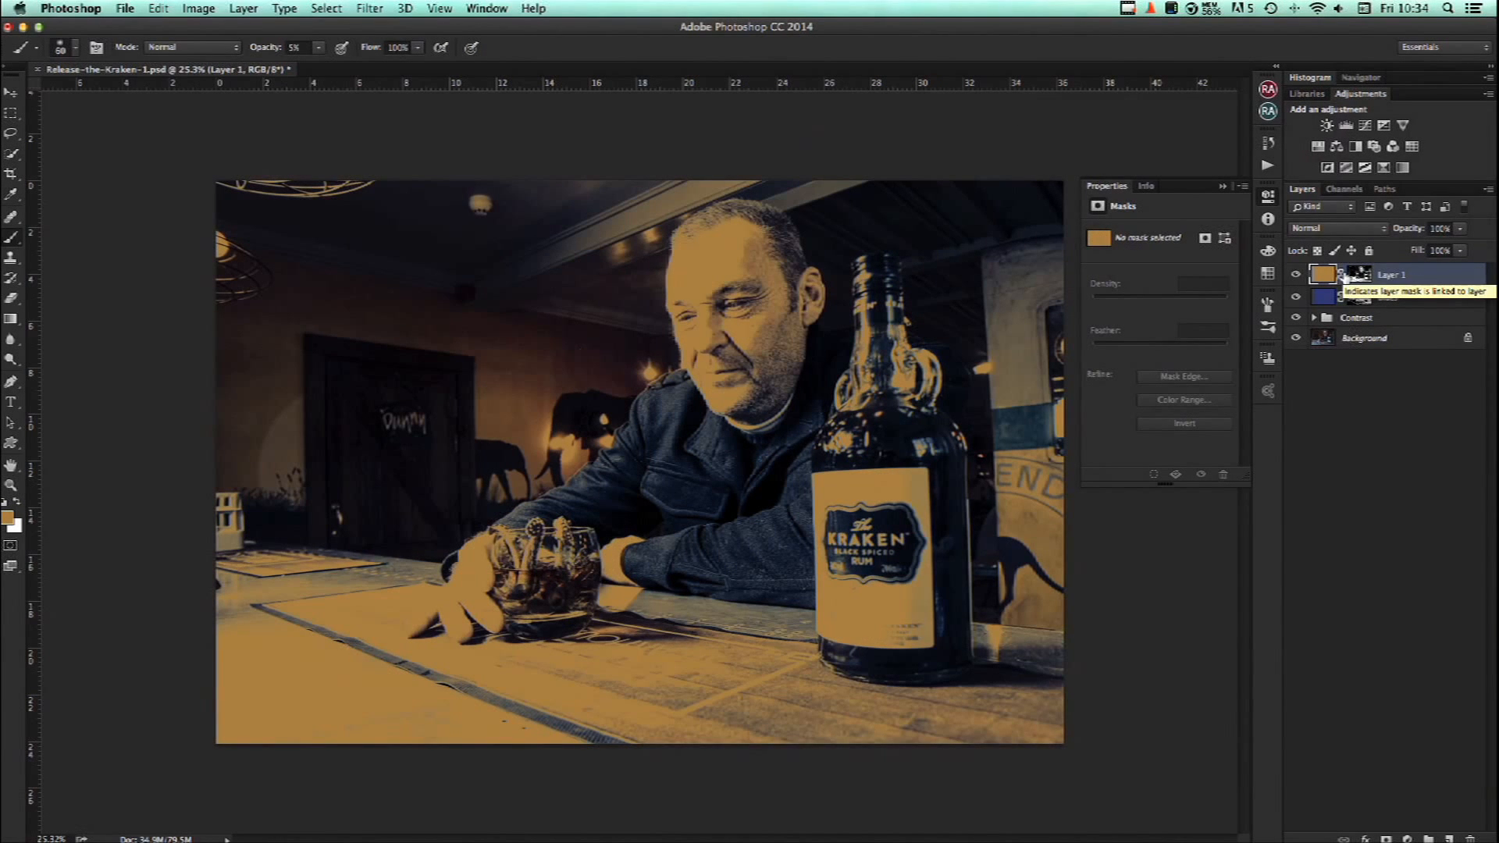
Set the orange layer's blending mode to Color and opacity to 20%, and compare the photo with and without it.
{"action": "left_click", "coordinate": [1340, 229]}
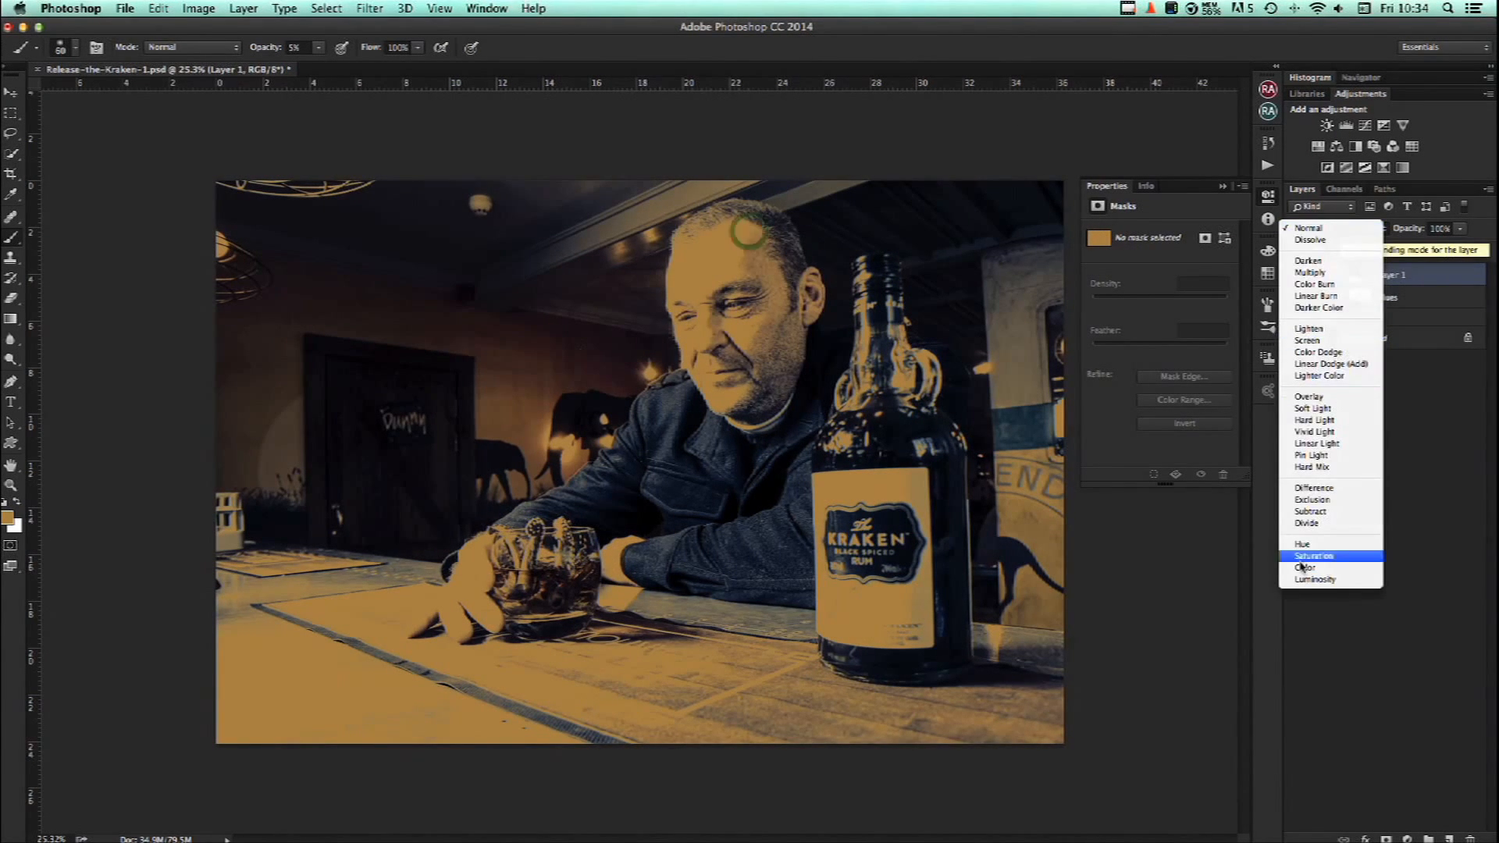
{"action": "left_click", "coordinate": [1304, 569]}
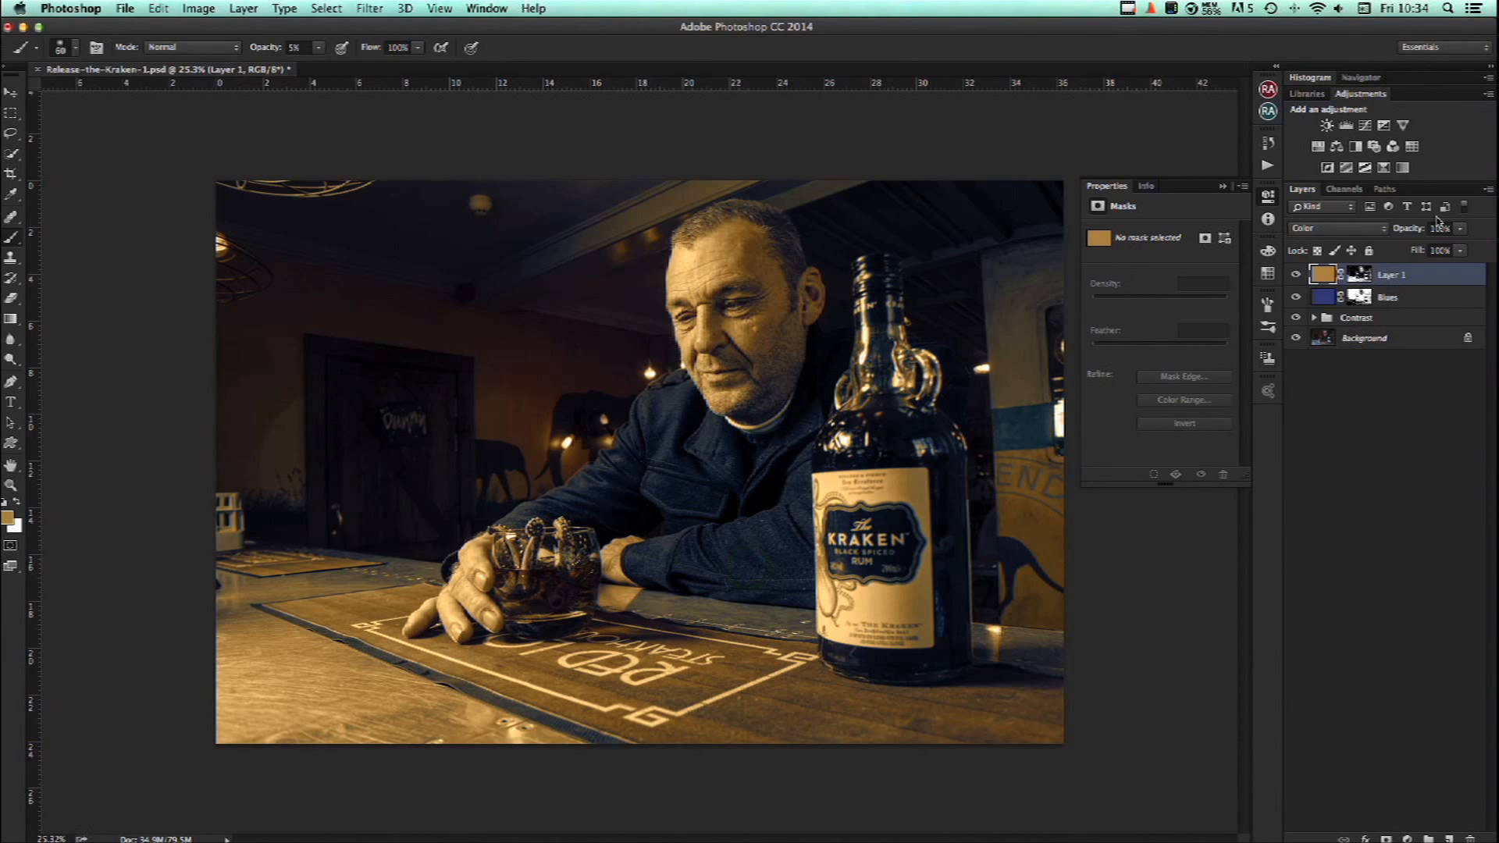
{"action": "left_click_drag", "start_coordinate": [1411, 232], "coordinate": [1354, 228]}
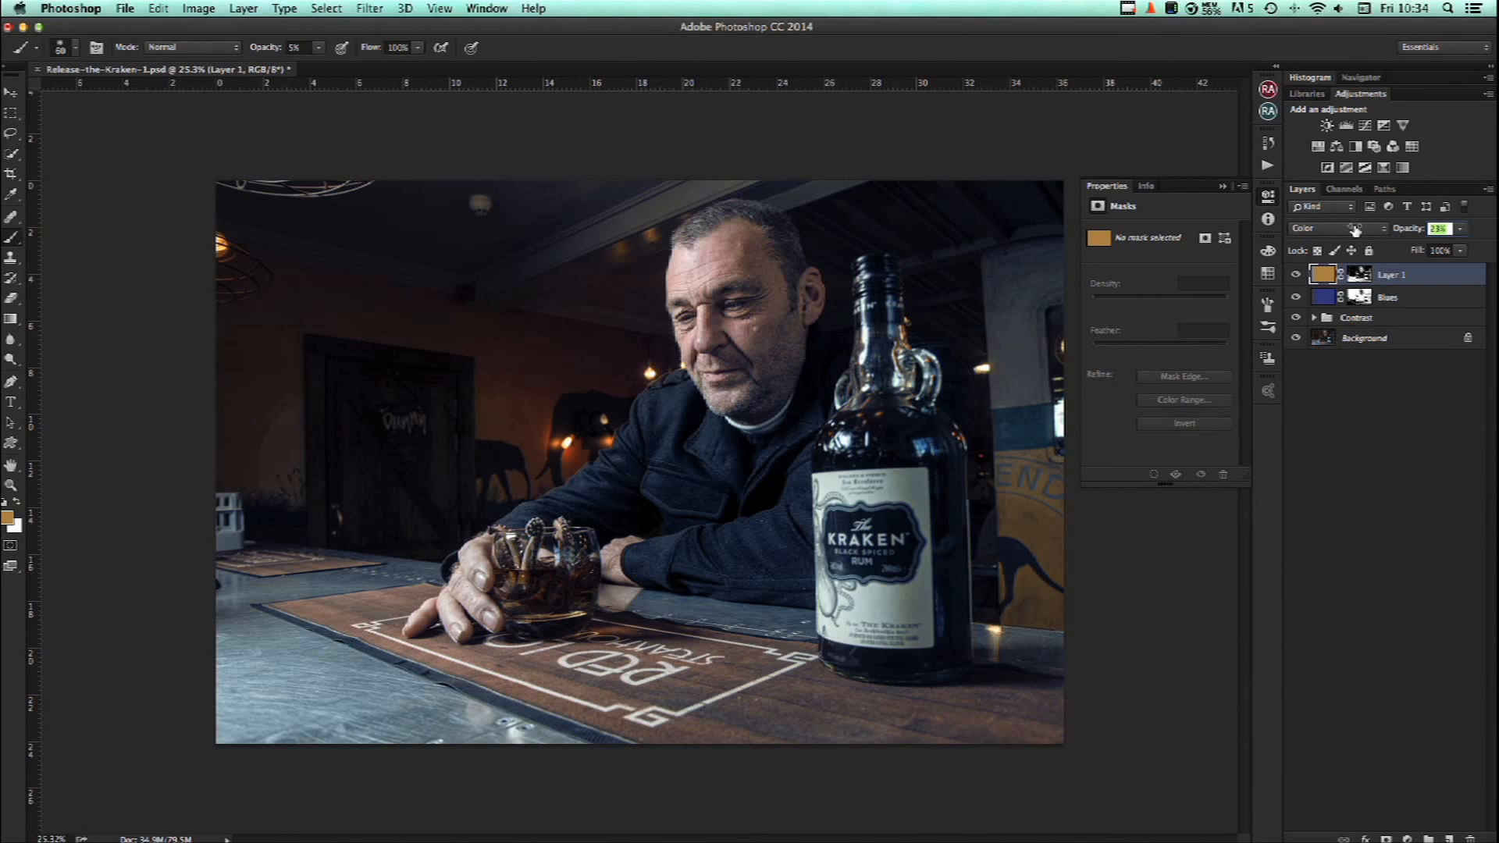
{"action": "left_click_drag", "start_coordinate": [1354, 230], "coordinate": [1350, 228]}
{"action": "left_click_drag", "start_coordinate": [1351, 228], "coordinate": [1352, 228]}
{"action": "left_click", "coordinate": [1296, 274]}
{"action": "left_click", "coordinate": [1296, 274]}
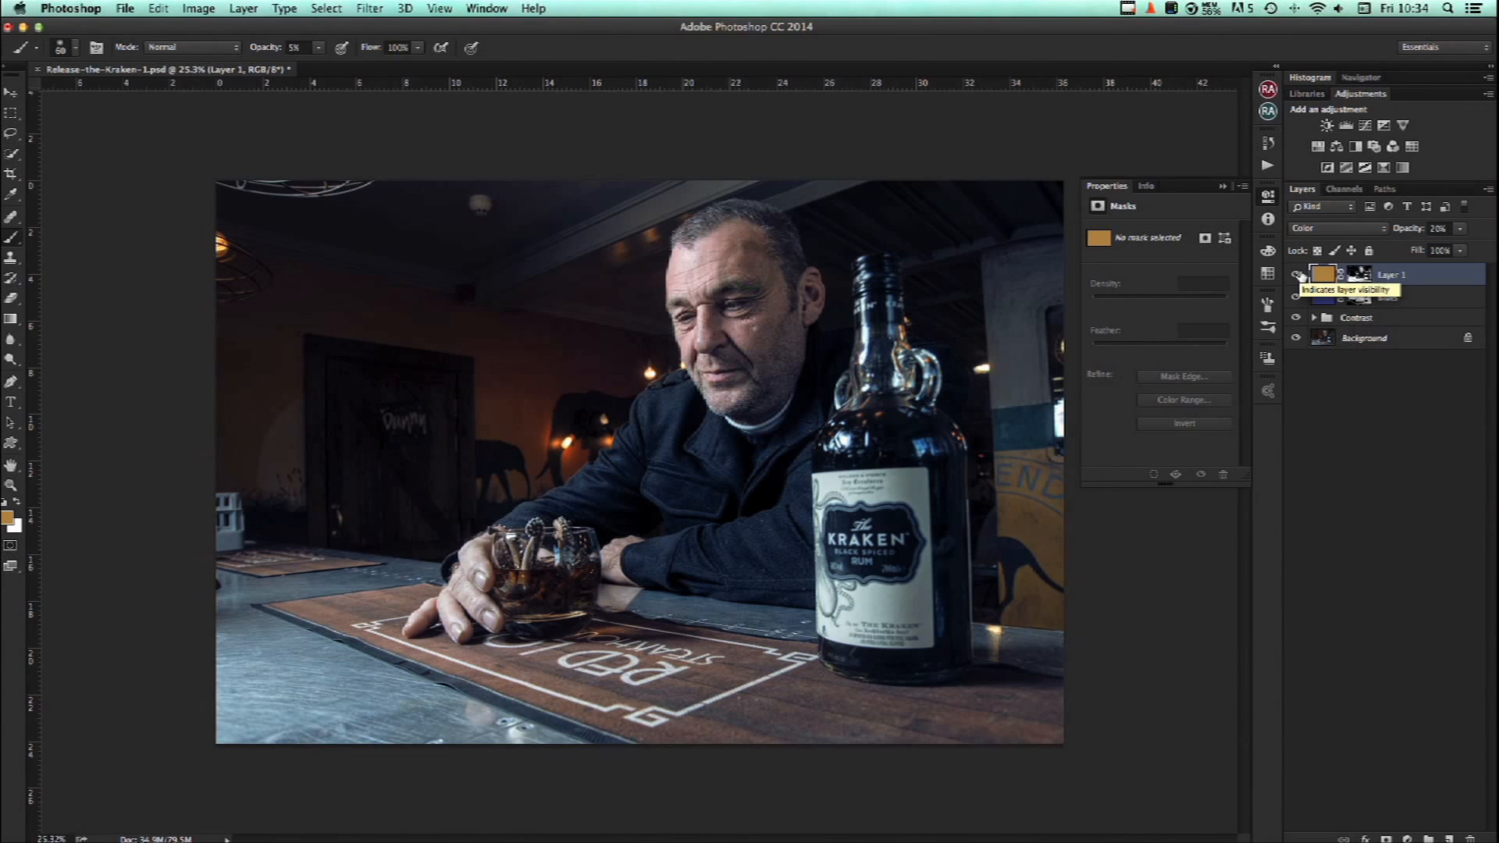
Rename the orange fill layer as Oranges.
{"action": "double_click", "coordinate": [1389, 274]}
{"action": "type", "text": "Oranges"}
{"action": "key", "text": "Return"}
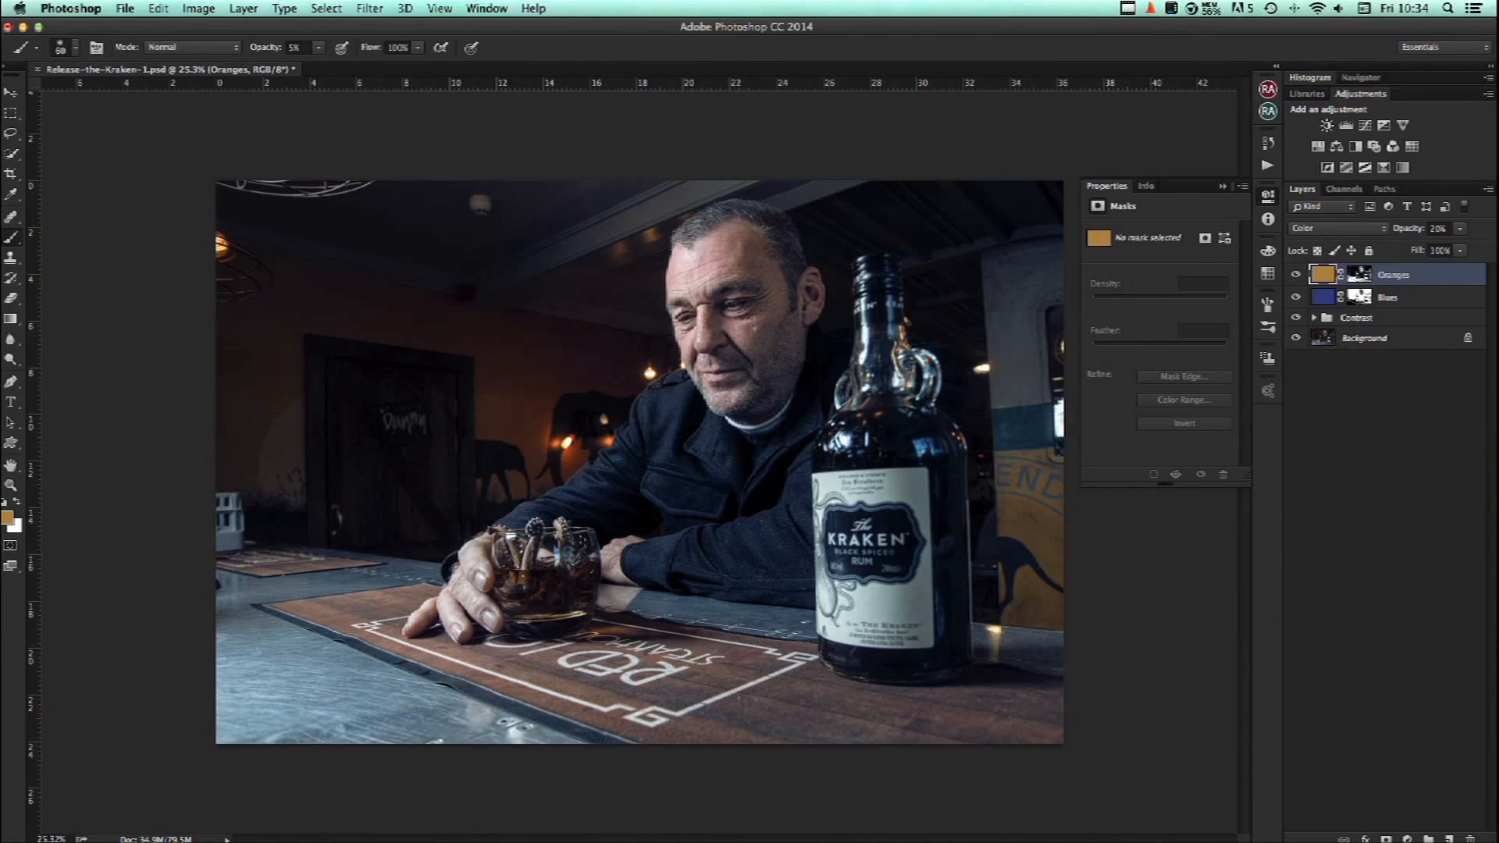
Group the Oranges and Blues layers and name the group Tone.
{"action": "left_click", "coordinate": [1430, 298], "text": "shift"}
{"action": "key", "text": "super+g"}
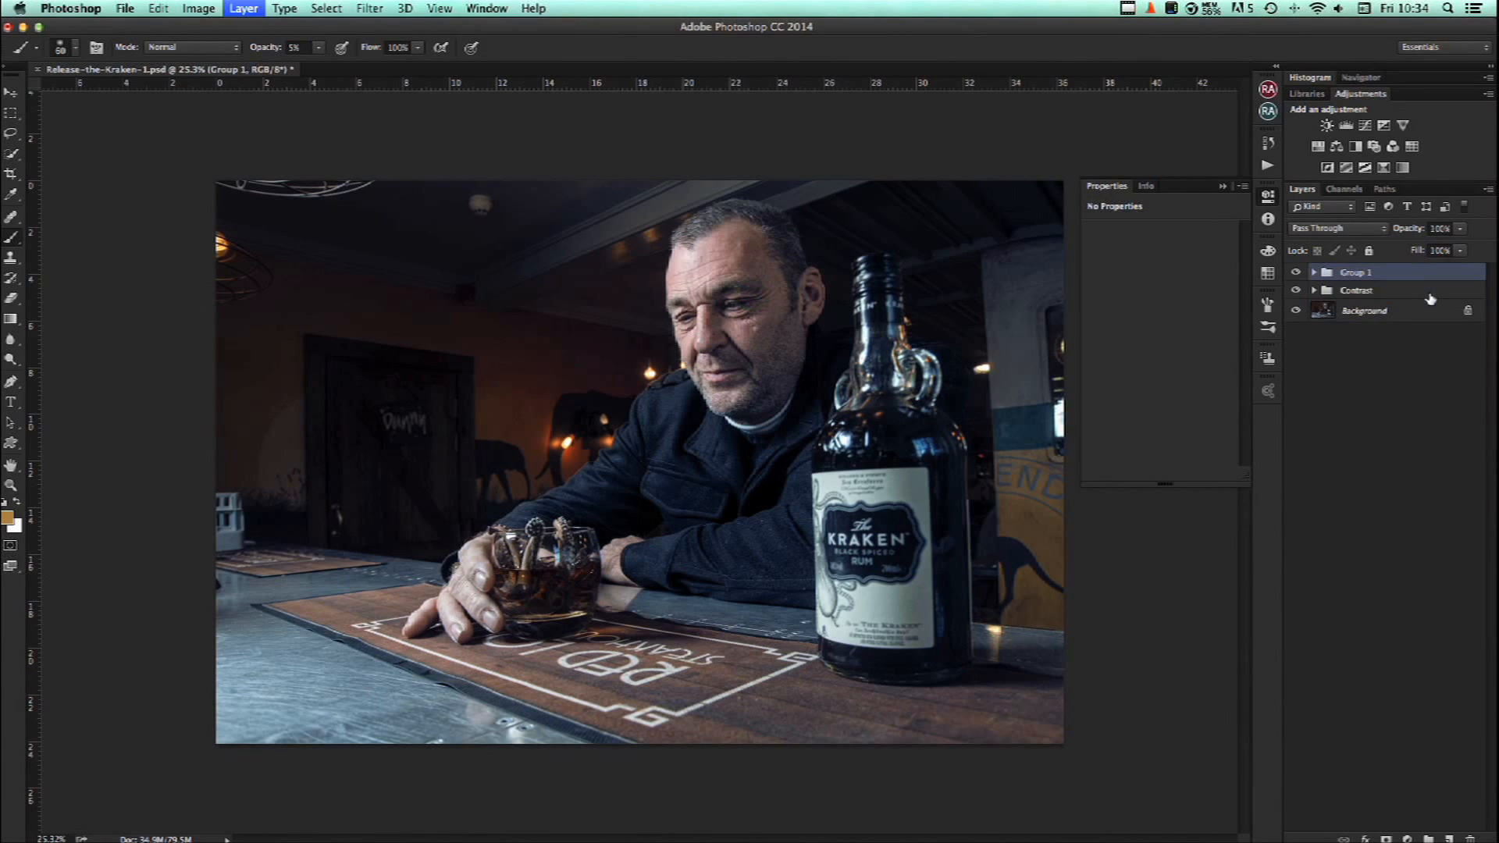
{"action": "double_click", "coordinate": [1357, 274]}
{"action": "type", "text": "Tone"}
{"action": "key", "text": "Return"}
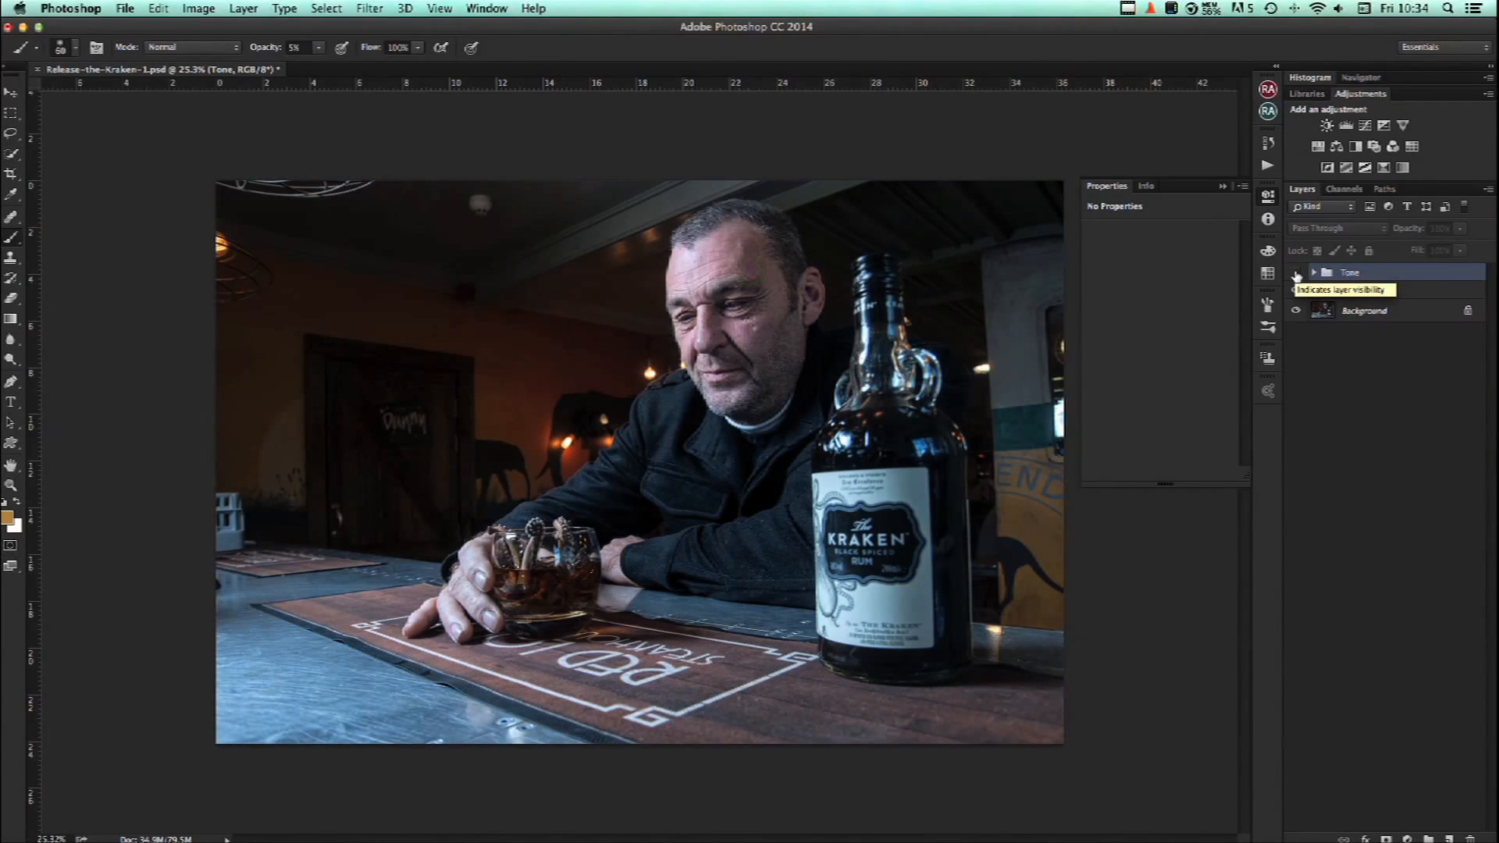
Reduce the Tone group's opacity to 76% and compare the photo with and without the toning.
{"action": "left_click", "coordinate": [1296, 273]}
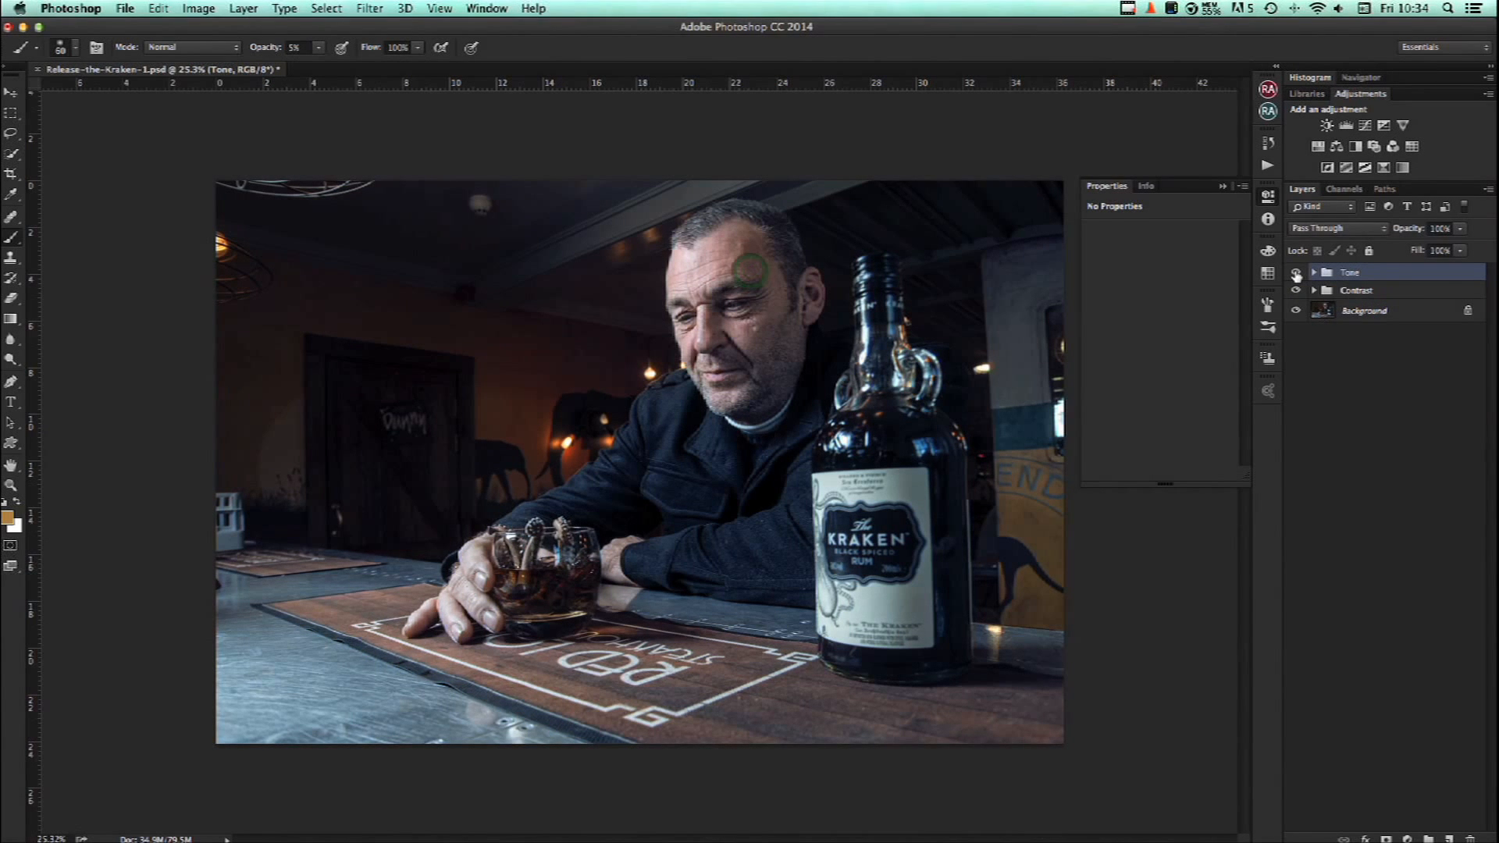
{"action": "left_click", "coordinate": [1296, 272]}
{"action": "left_click_drag", "start_coordinate": [1412, 230], "coordinate": [1397, 233]}
{"action": "left_click", "coordinate": [1297, 272]}
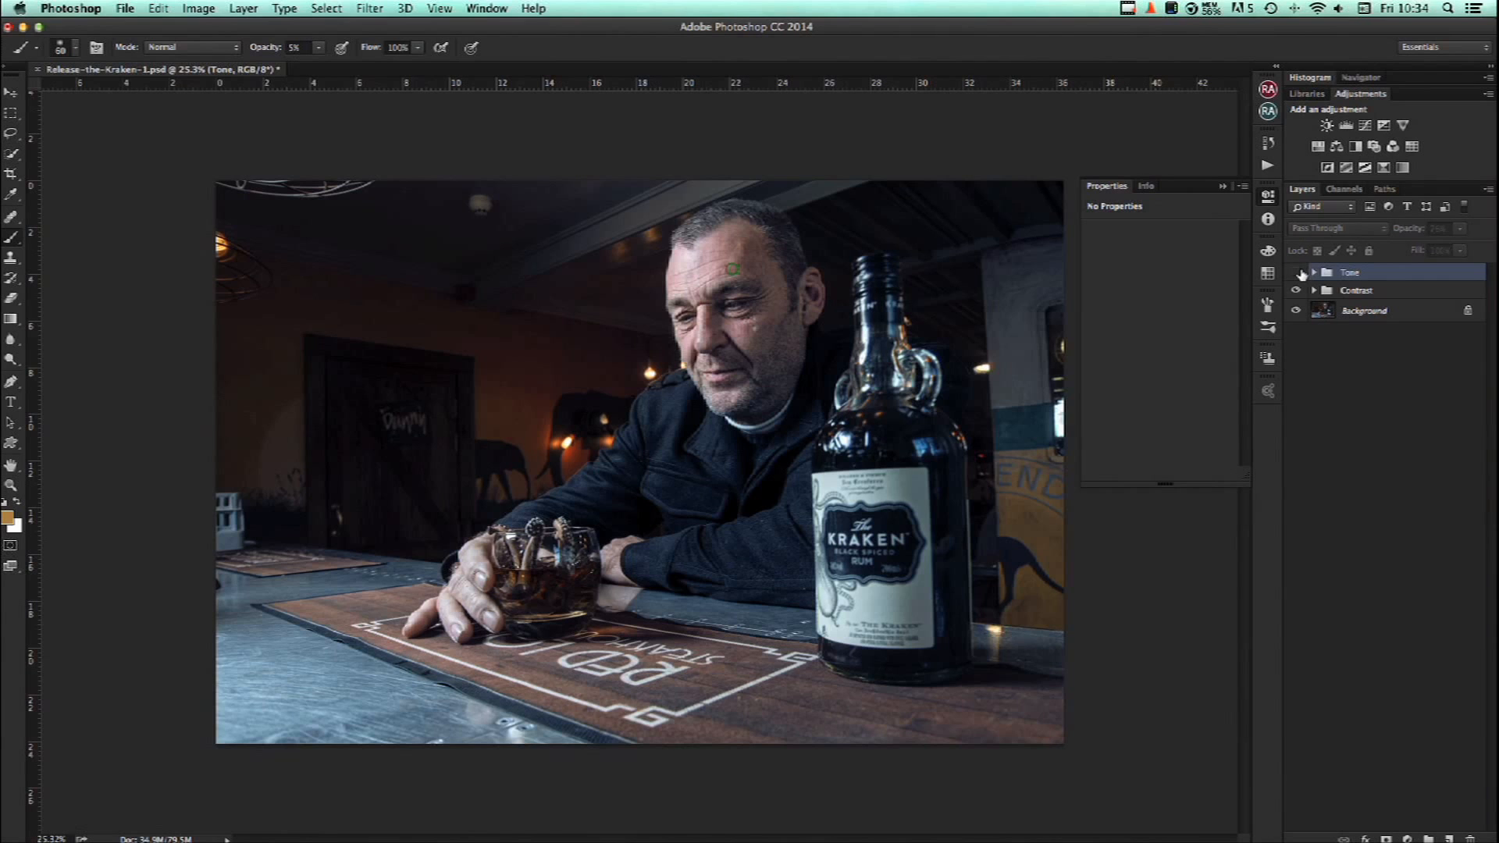
{"action": "left_click", "coordinate": [1297, 272]}
{"action": "left_click", "coordinate": [1297, 273]}
{"action": "left_click", "coordinate": [1297, 272]}
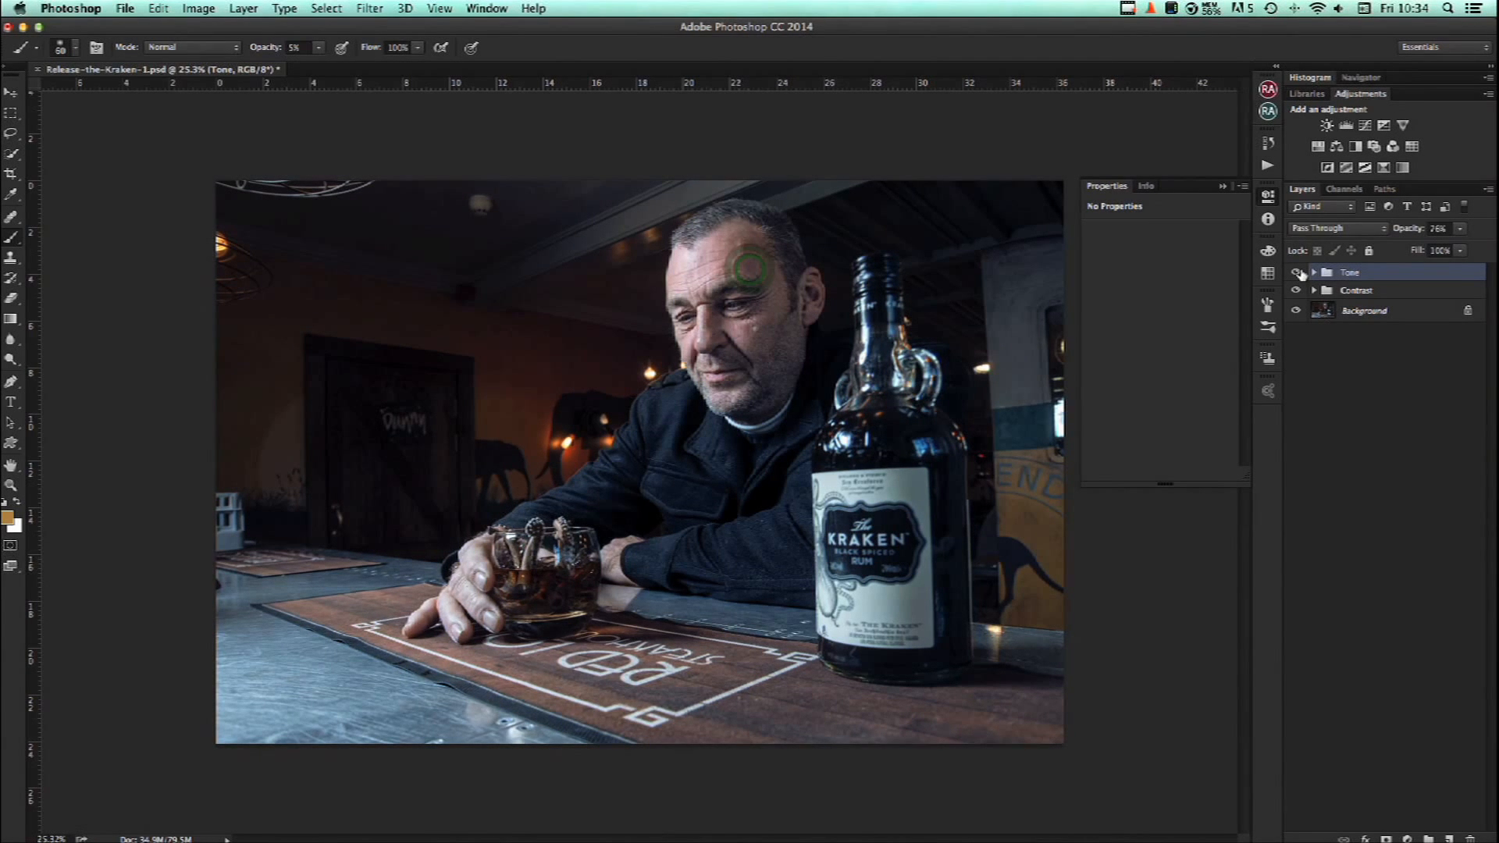
Check the Contrast group's opacity and reselect the Tone group.
{"action": "left_click", "coordinate": [1358, 291]}
{"action": "left_click", "coordinate": [1440, 229]}
{"action": "key", "text": "Return"}
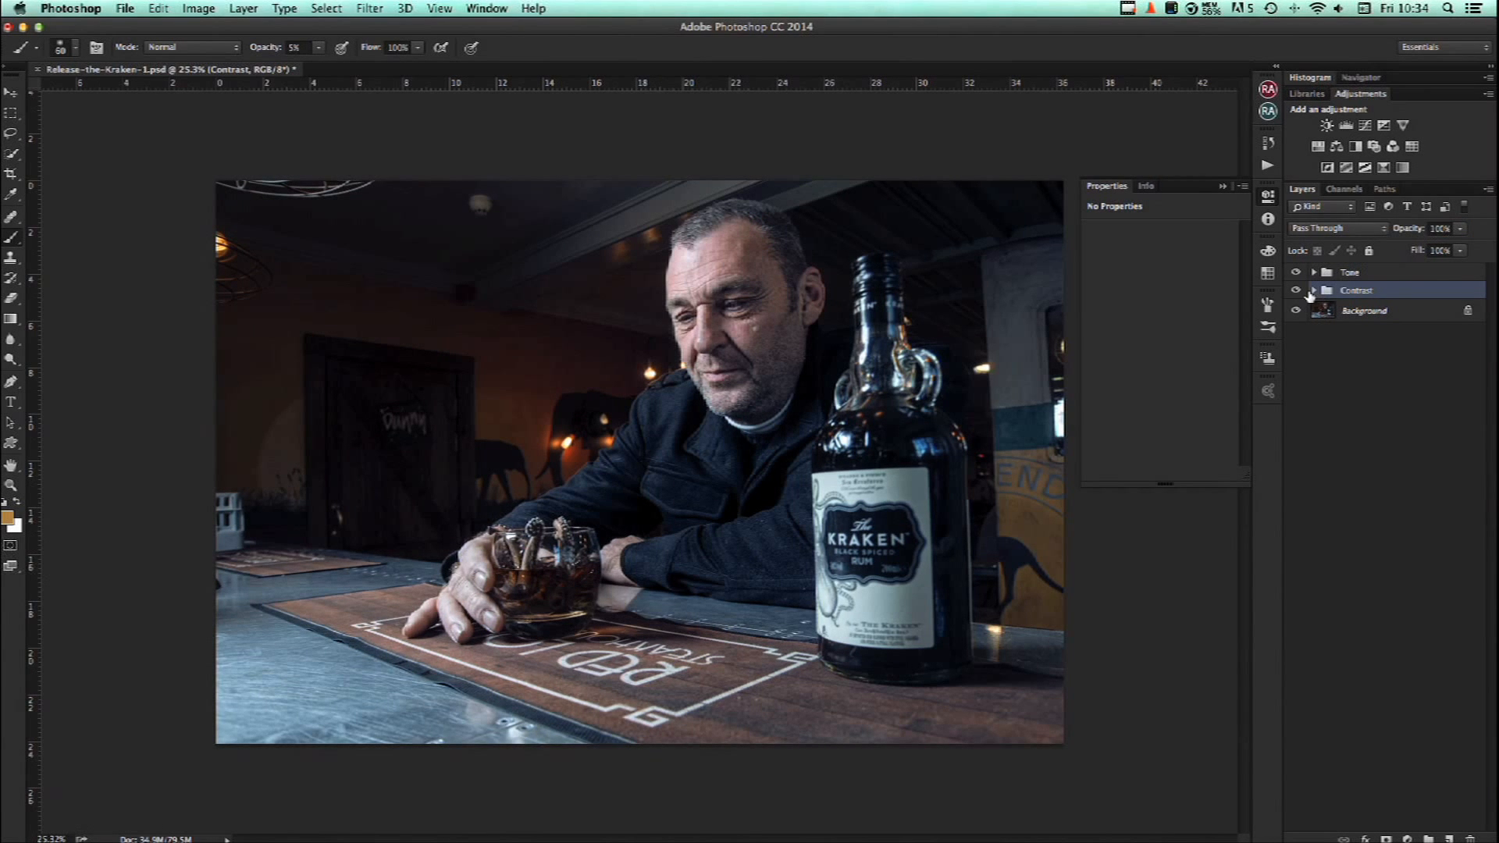
{"action": "left_click", "coordinate": [1363, 279]}
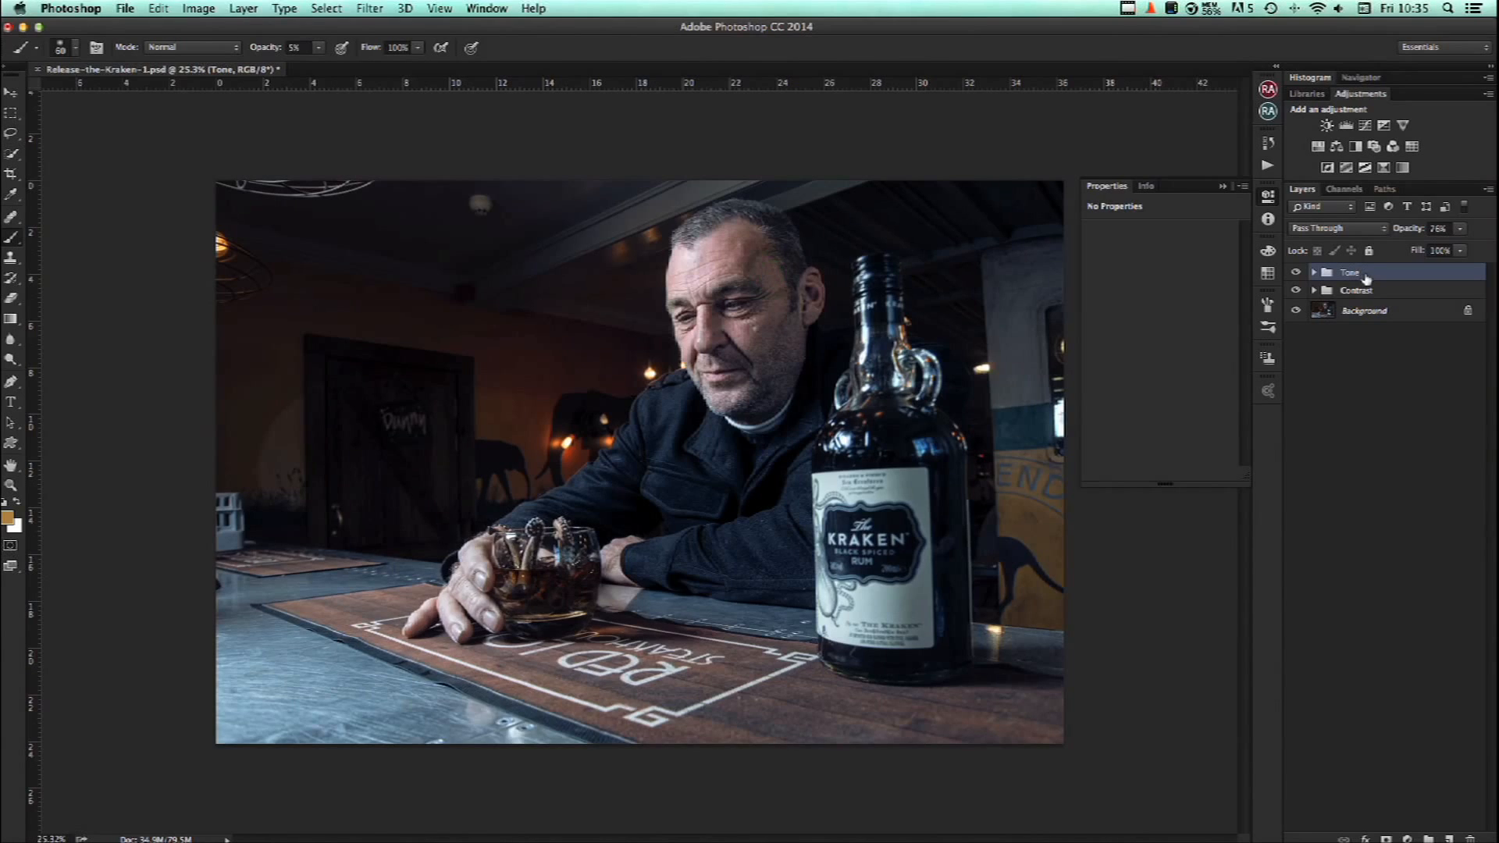